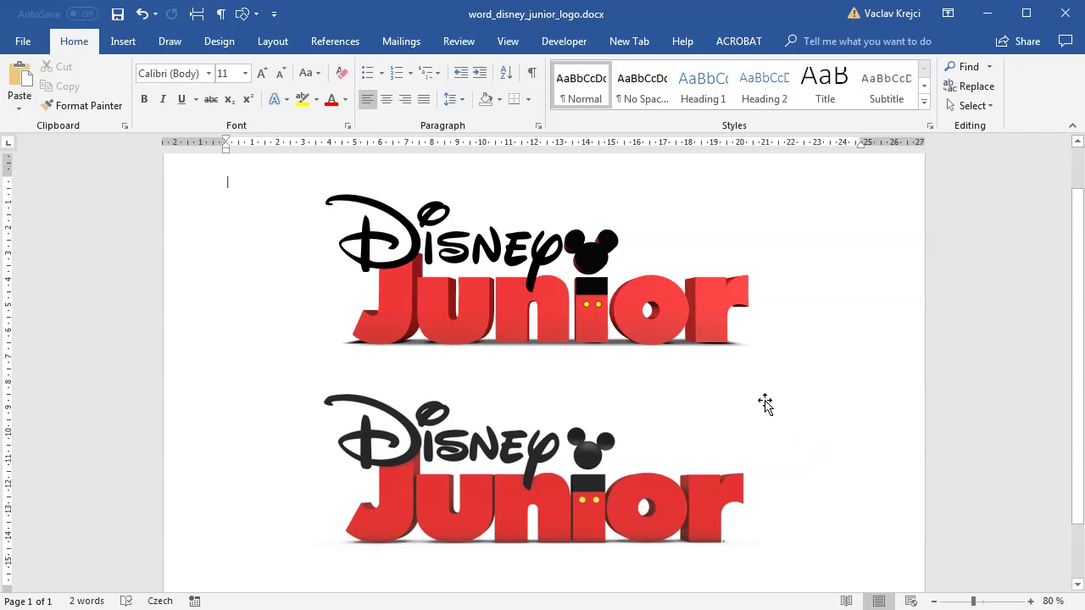
# Inspect the fonts and sizes of the Disney and Junior text boxes in the finished example logo.
pyautogui.click(522, 487)
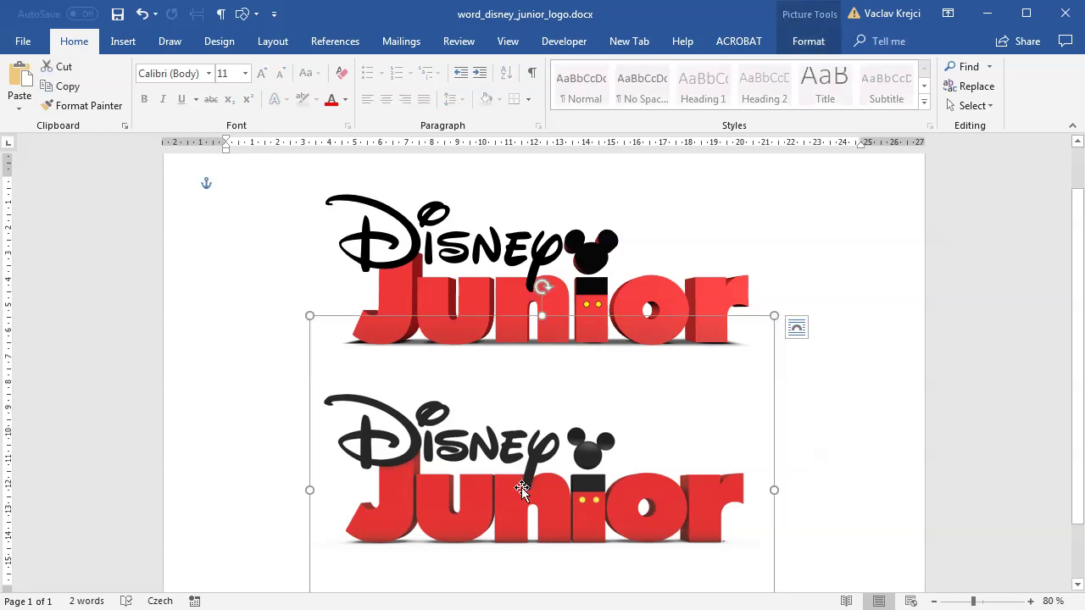
pyautogui.click(485, 247)
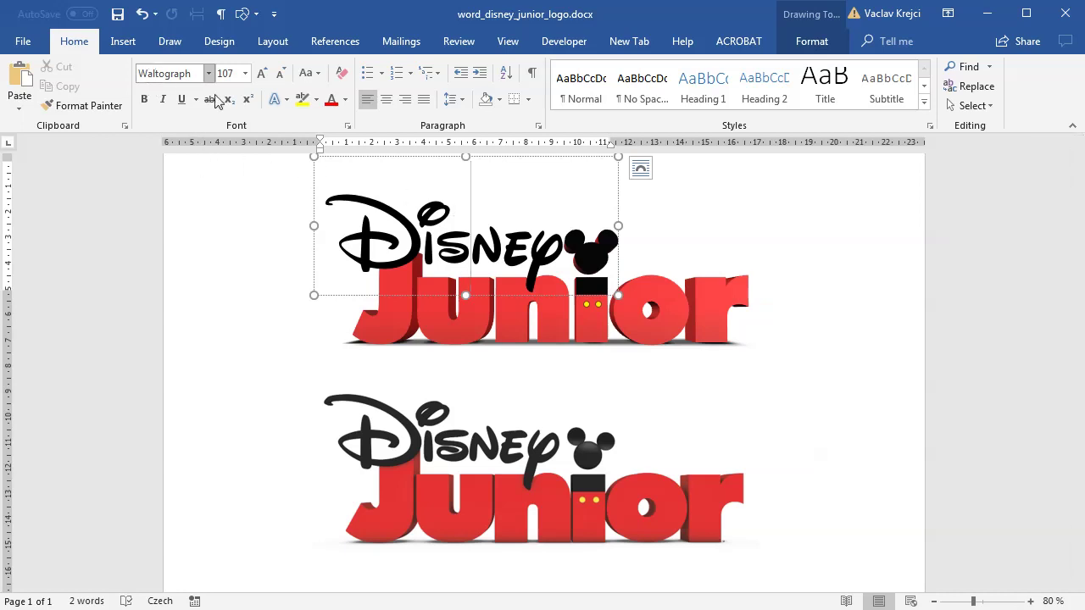
pyautogui.click(623, 332)
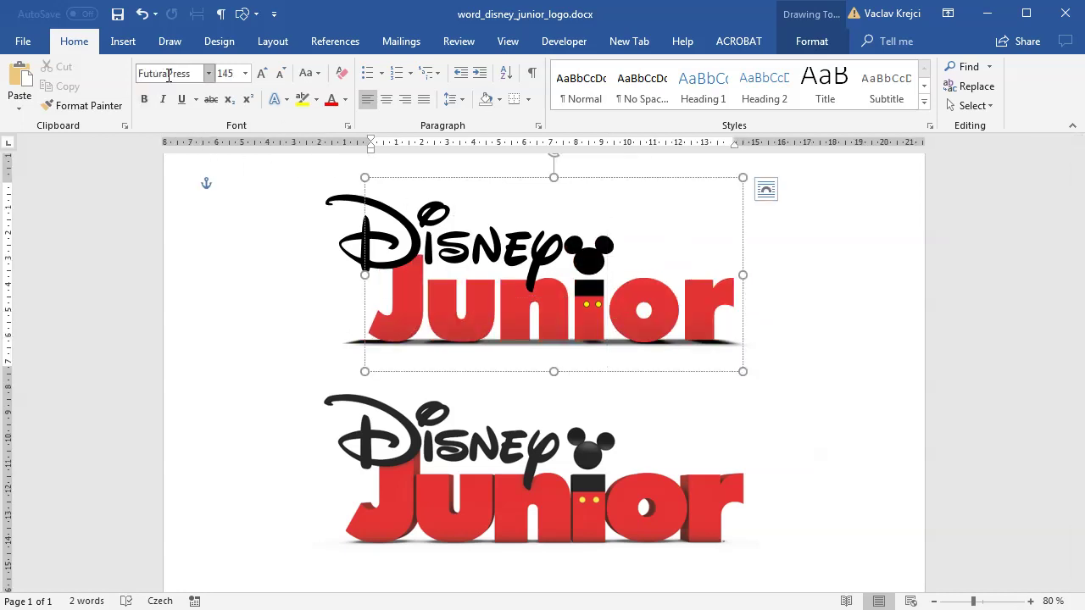
pyautogui.click(780, 317)
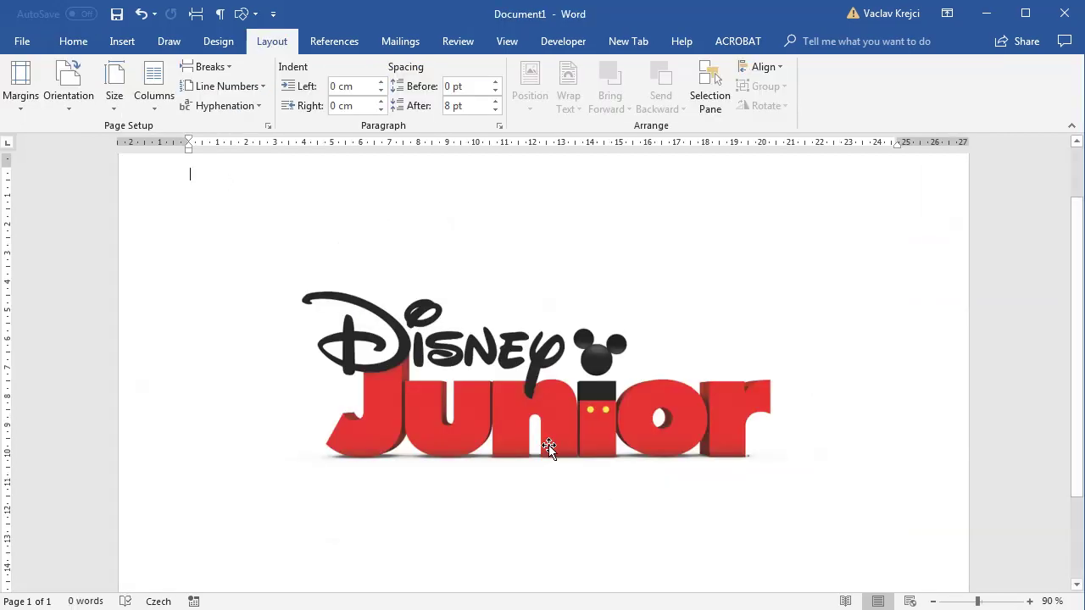
# Draw a text box about 12.94 cm wide and 4.28 cm high above the reference logo and enter "Disney".
pyautogui.click(549, 446)
pyautogui.scroll(1, 1075, 406)
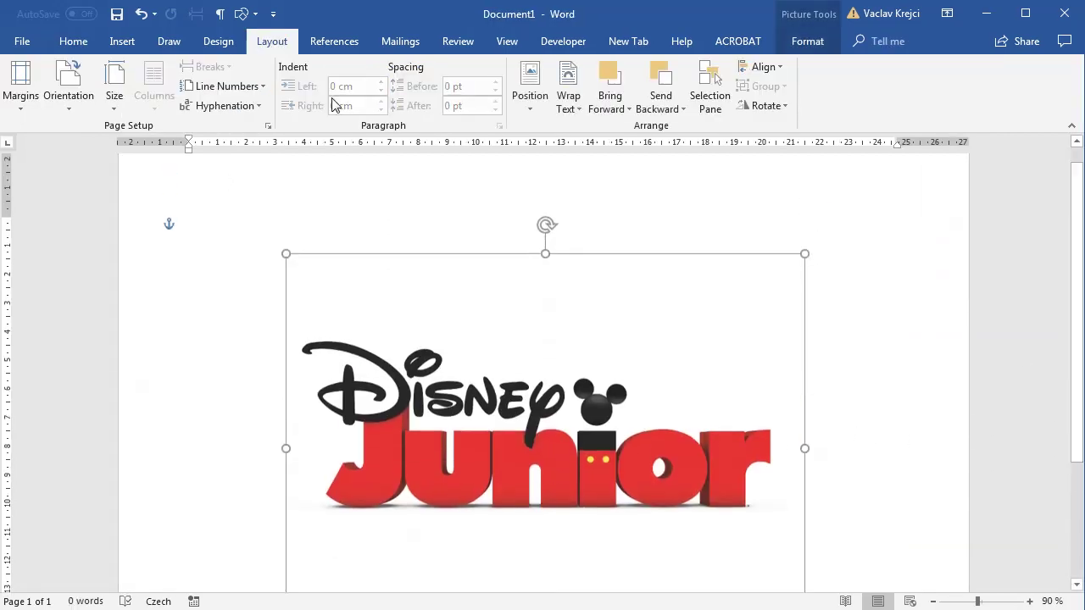
pyautogui.click(118, 41)
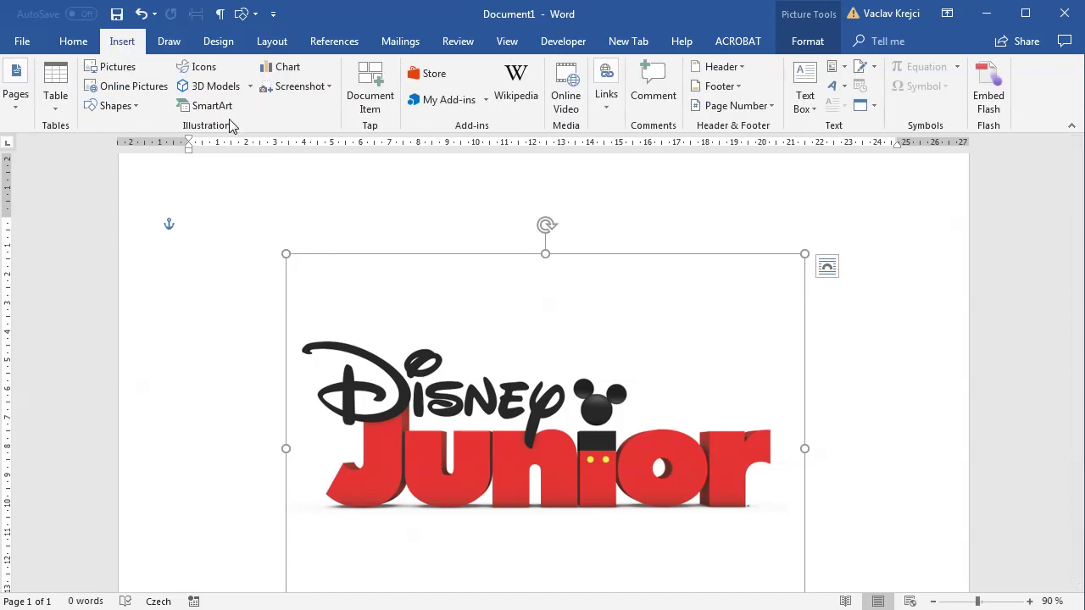
pyautogui.click(118, 105)
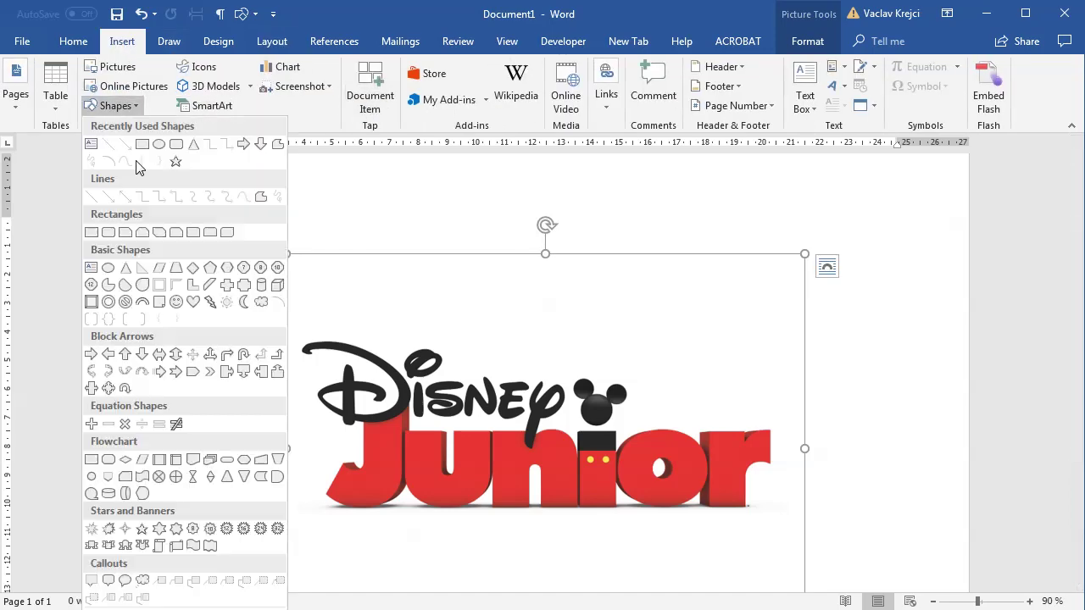
pyautogui.click(91, 146)
pyautogui.moveTo(297, 213); pyautogui.dragTo(670, 337)
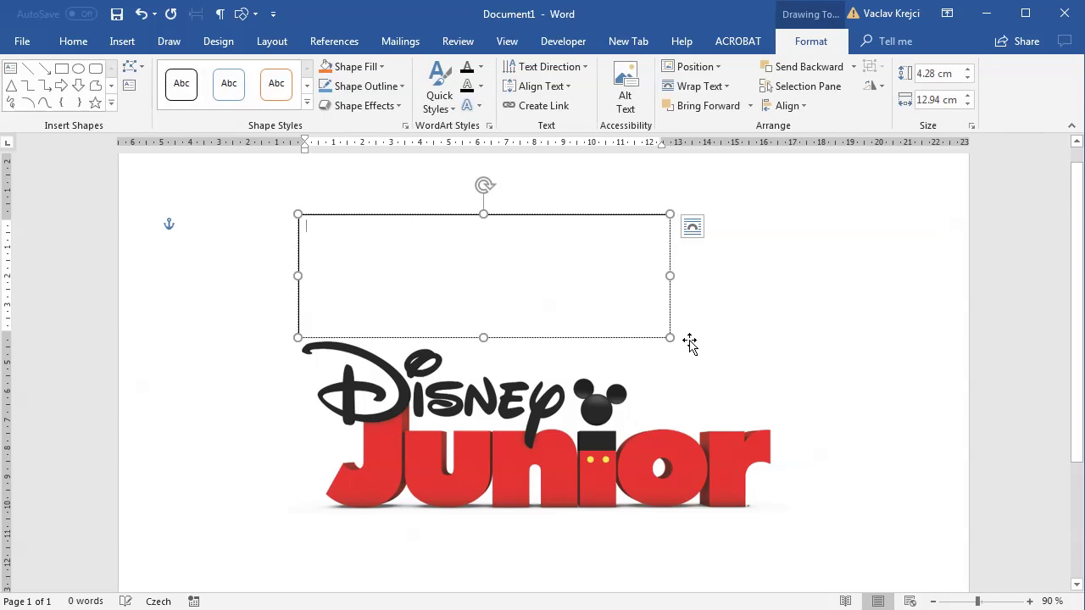
pyautogui.write('Disney')
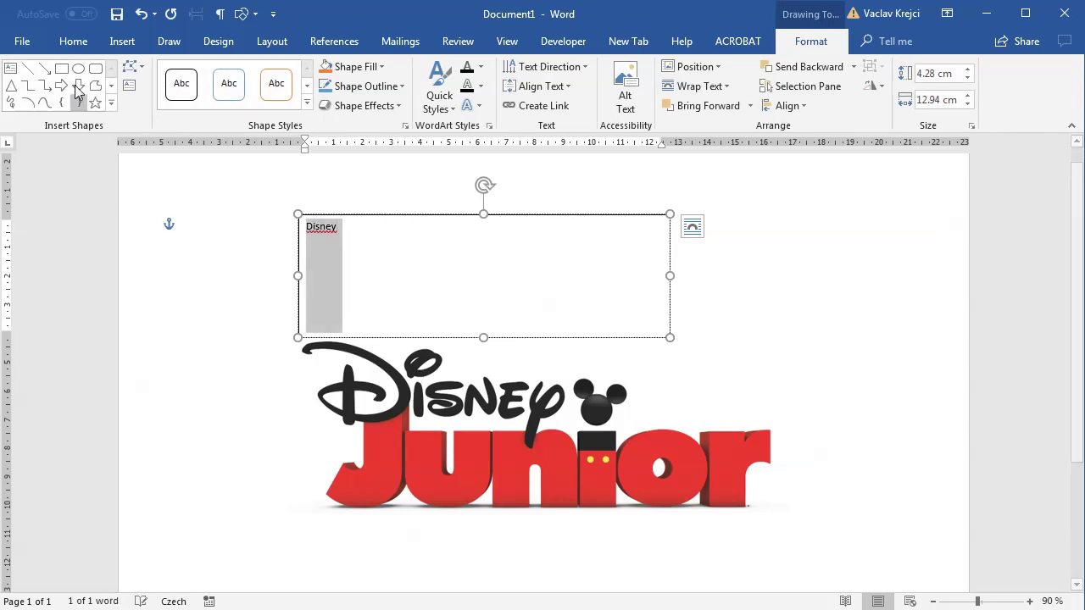
# Set the font of the Disney text to Waltograph and turn off spelling and grammar checking for it.
pyautogui.click(73, 41)
pyautogui.click(170, 73)
pyautogui.write('Waltograph')
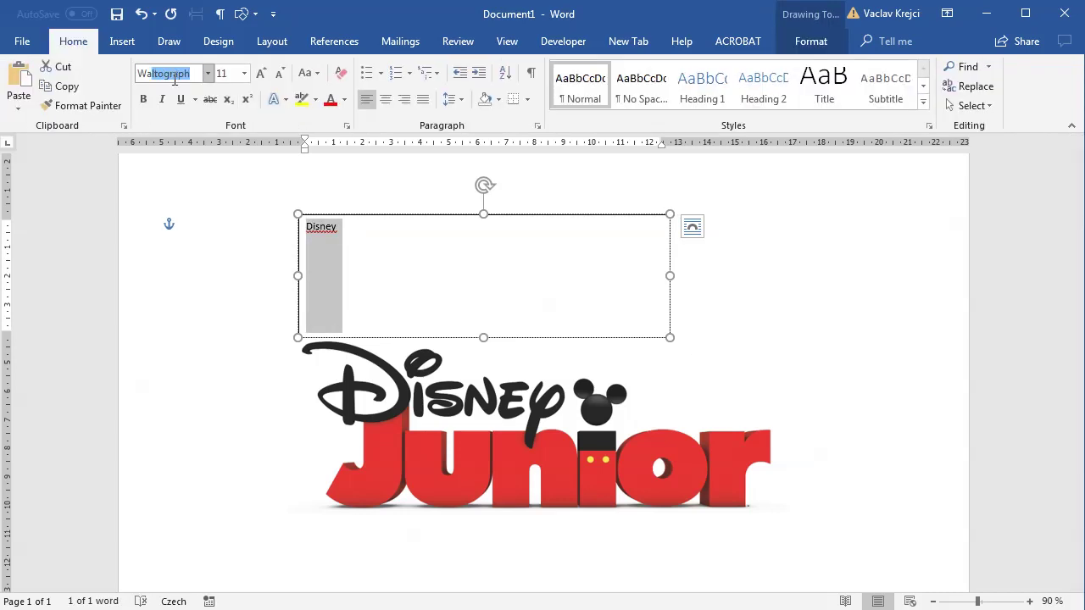
pyautogui.press('Return')
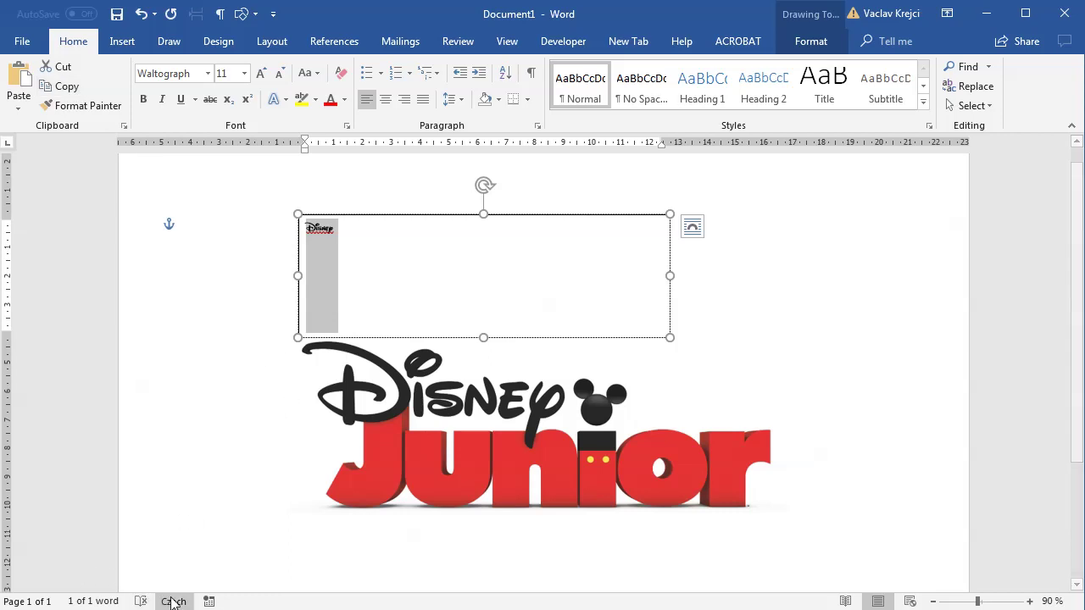
pyautogui.click(174, 602)
pyautogui.click(462, 364)
pyautogui.click(564, 404)
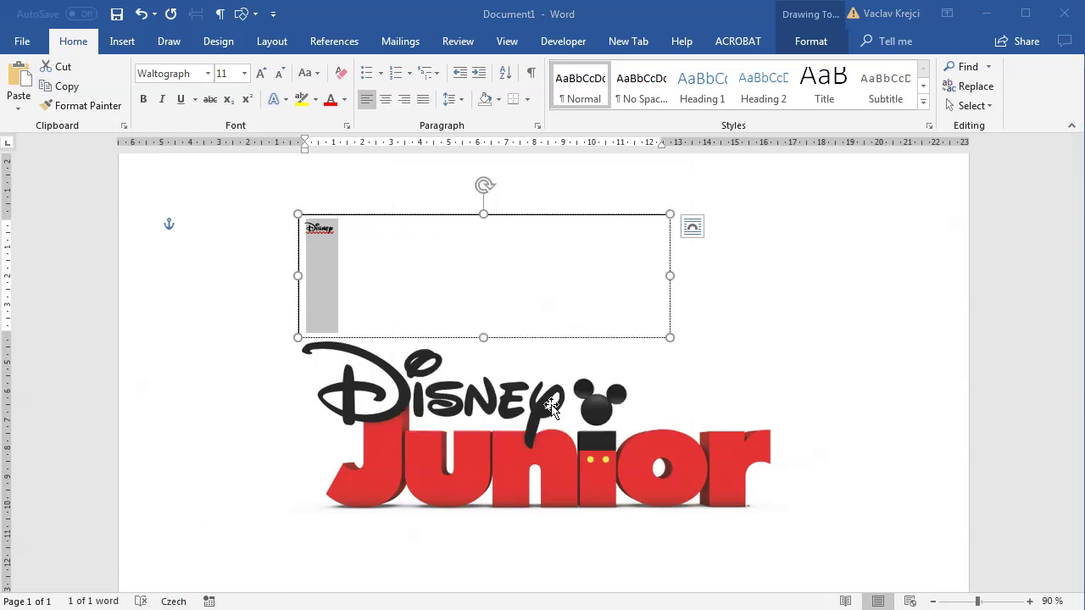
# Enlarge the Disney text to 110 pt and move its box over the Disney word of the reference logo.
pyautogui.click(261, 74)
pyautogui.click(261, 74)
pyautogui.click(261, 74)
pyautogui.click(261, 74)
pyautogui.click(261, 74)
pyautogui.click(261, 74)
pyautogui.click(261, 73)
pyautogui.click(262, 74)
pyautogui.click(261, 73)
pyautogui.click(261, 74)
pyautogui.click(261, 74)
pyautogui.click(261, 74)
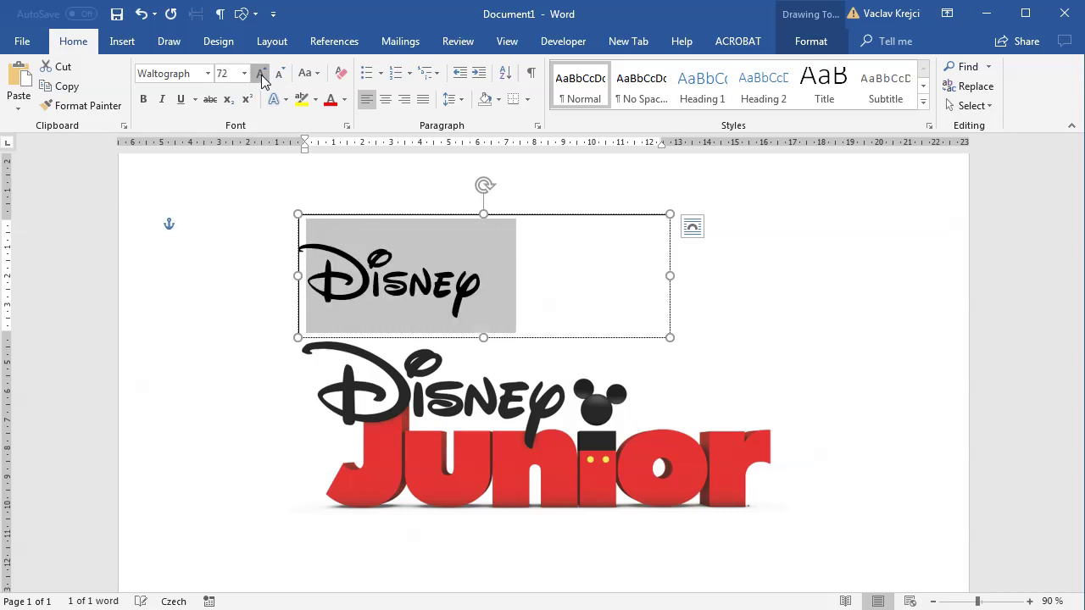
pyautogui.click(259, 75)
pyautogui.click(257, 77)
pyautogui.click(267, 77)
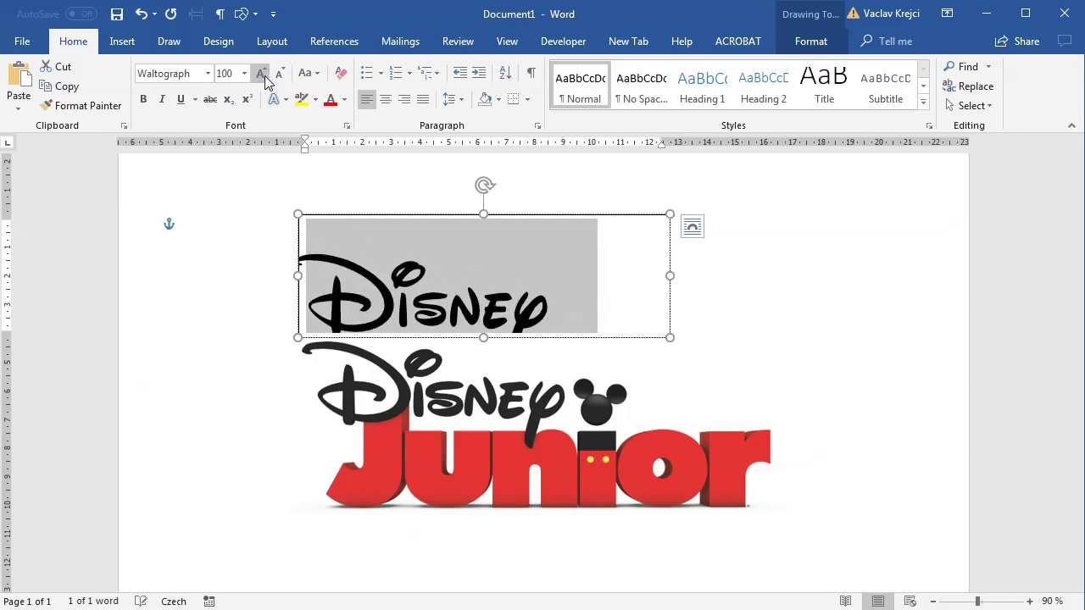
pyautogui.click(267, 76)
pyautogui.moveTo(376, 217); pyautogui.dragTo(385, 308)
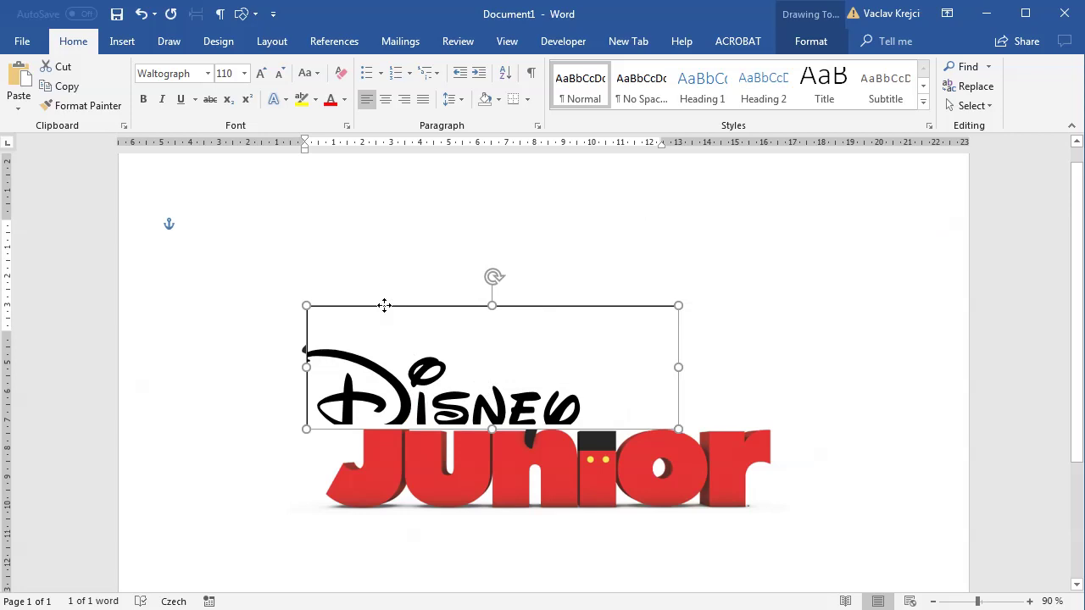
# Remove the fill and the outline from the Disney text box.
pyautogui.click(811, 41)
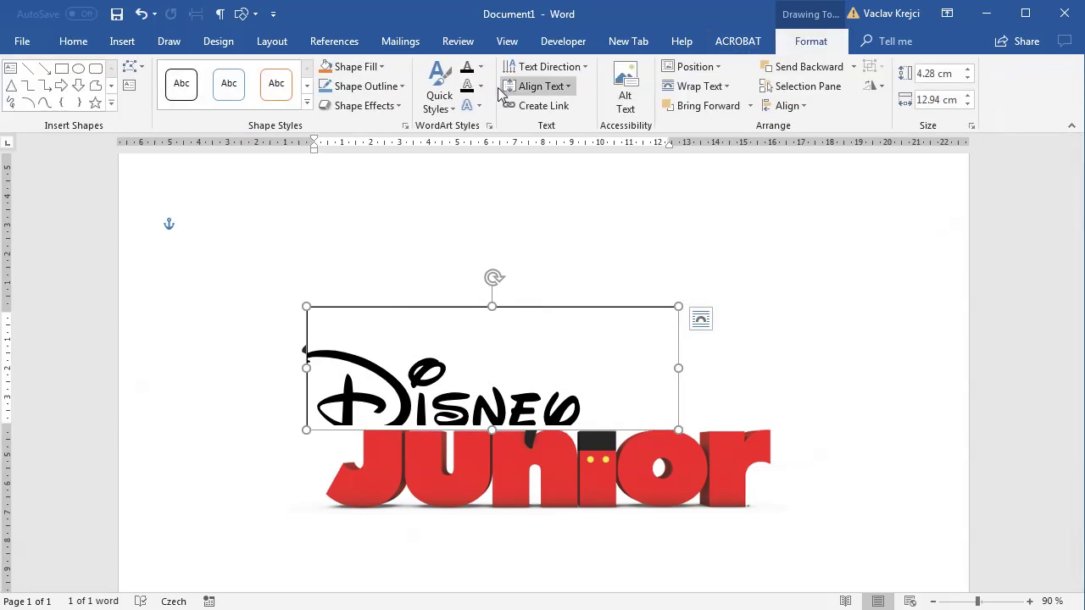
pyautogui.click(361, 67)
pyautogui.click(380, 217)
pyautogui.click(357, 88)
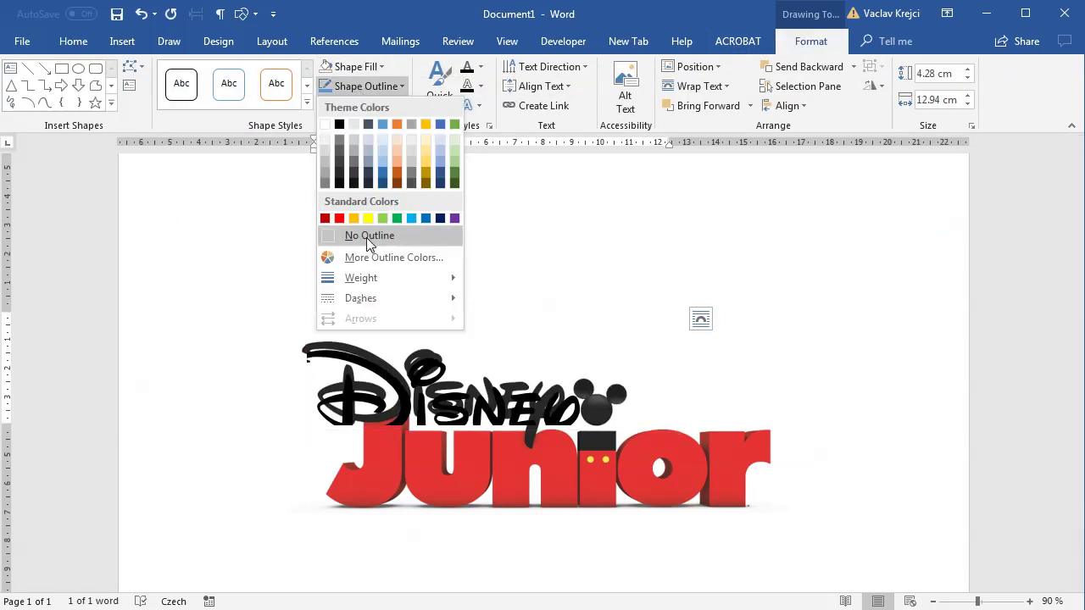
pyautogui.click(368, 244)
# Fit the Disney text to the reference word with a box about 6.82 cm high and a 105 pt font size.
pyautogui.moveTo(489, 433); pyautogui.dragTo(490, 502)
pyautogui.moveTo(426, 307)
pyautogui.mouseDown()
pyautogui.moveTo(429, 321)
pyautogui.moveTo(428, 296)
pyautogui.mouseUp()
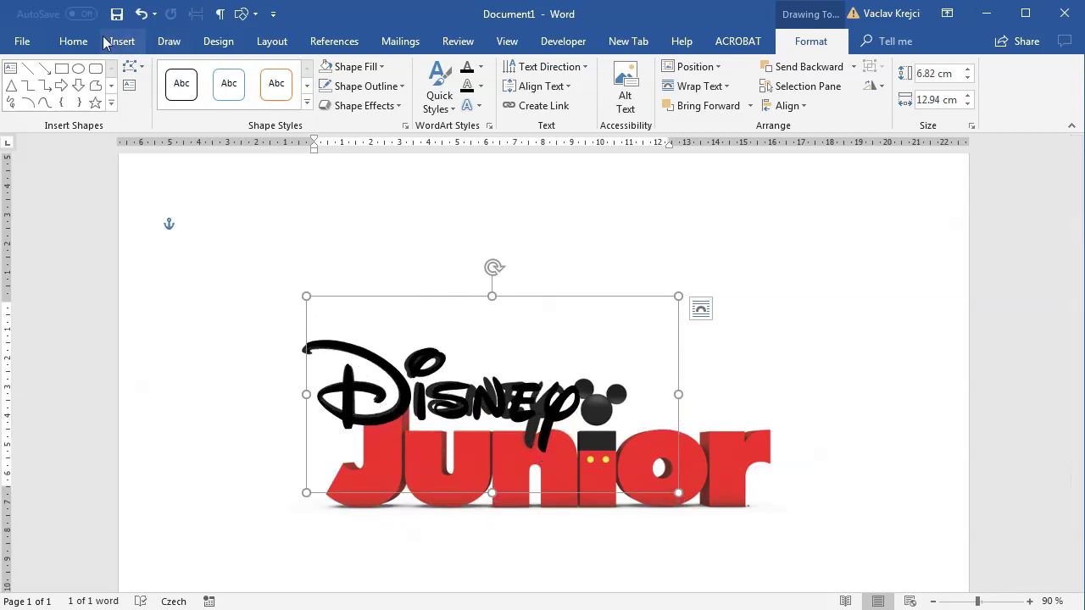
pyautogui.click(73, 40)
pyautogui.write('105')
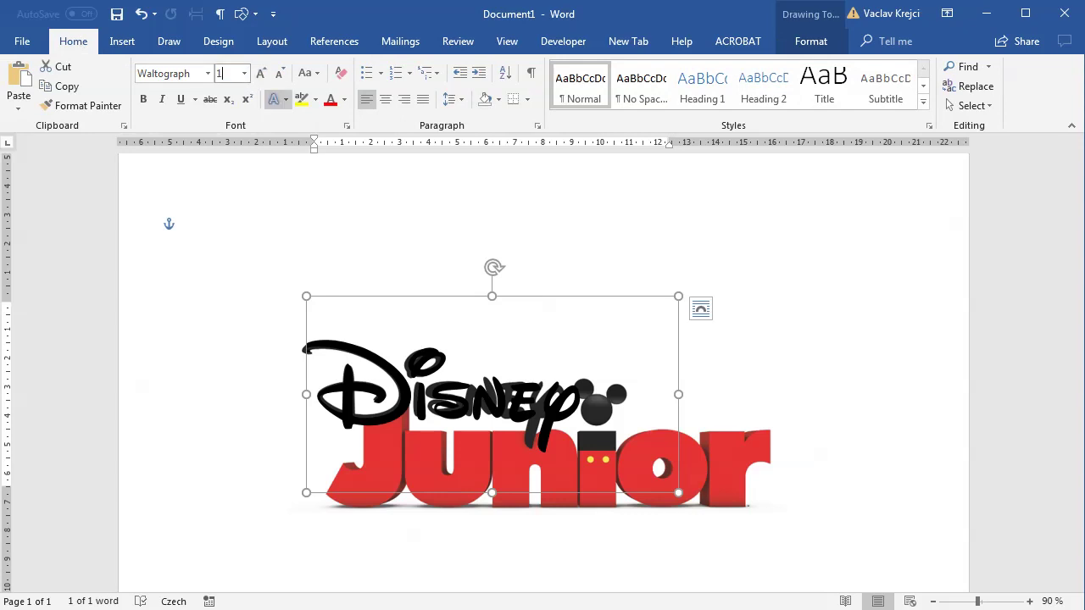
# Duplicate the Disney text box, place the copy above the logo, and replace its text with "Junior".
pyautogui.click(458, 304)
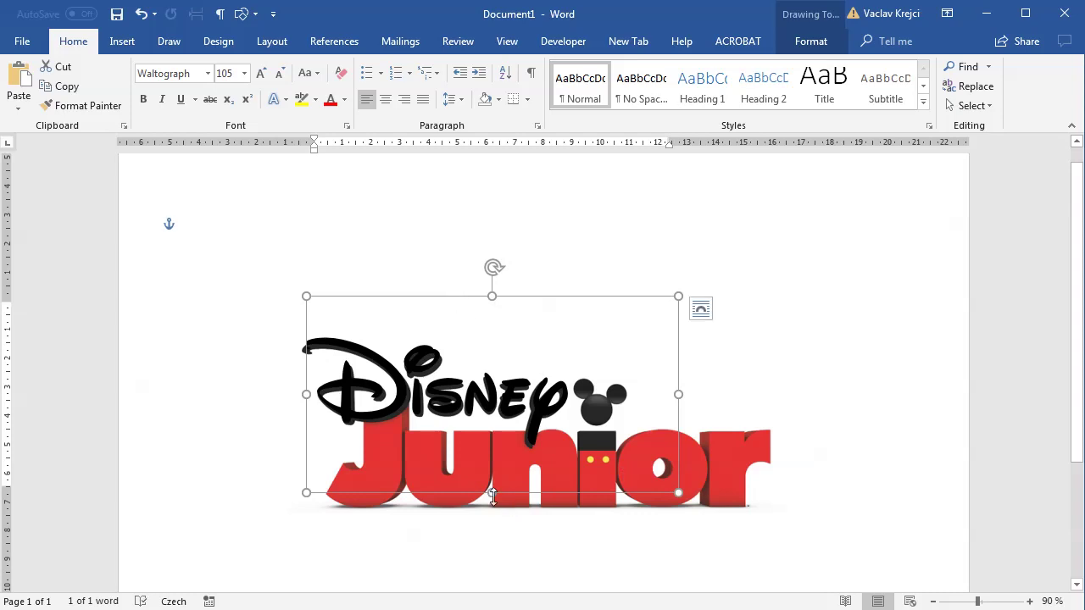
pyautogui.hotkey('ctrl', 'v')
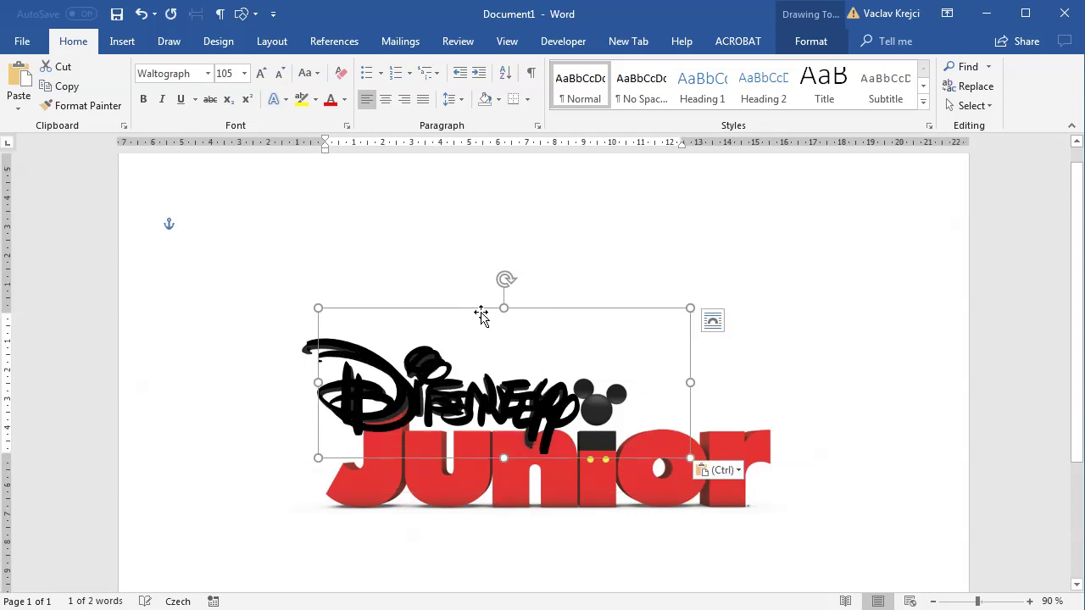
pyautogui.moveTo(482, 310); pyautogui.dragTo(458, 178)
pyautogui.moveTo(427, 274); pyautogui.dragTo(332, 277)
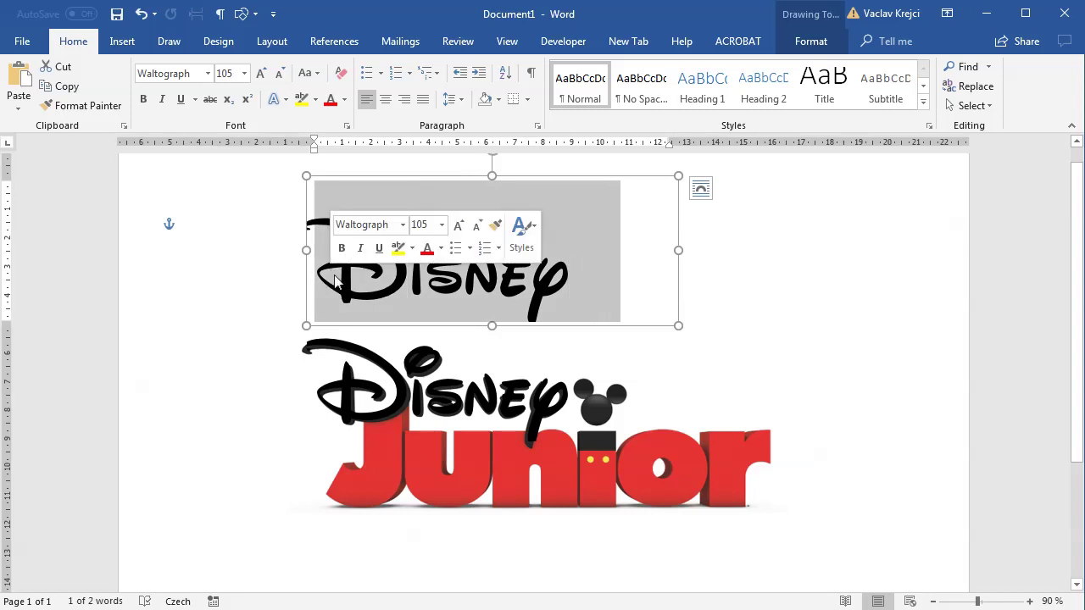
pyautogui.write('Ji')
pyautogui.press('BackSpace')
pyautogui.write('unio')
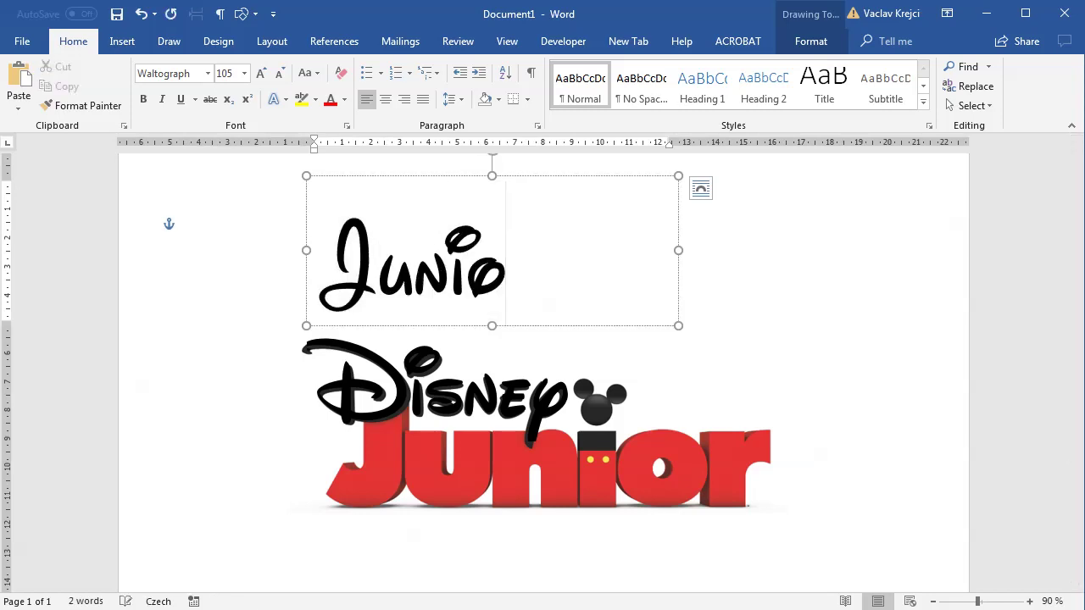
pyautogui.write('r')
# Change the font of the Junior text to FuturaPress and check the letter i with its mouse-ear dot.
pyautogui.hotkey('ctrl', 'a')
pyautogui.click(170, 74)
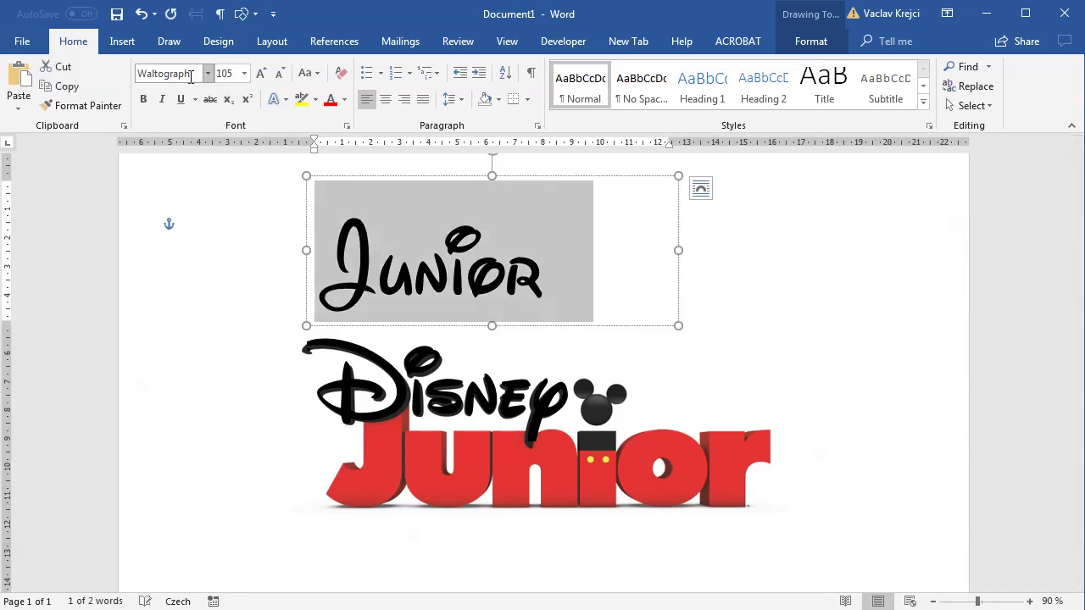
pyautogui.write('FuturaPress')
pyautogui.press('Return')
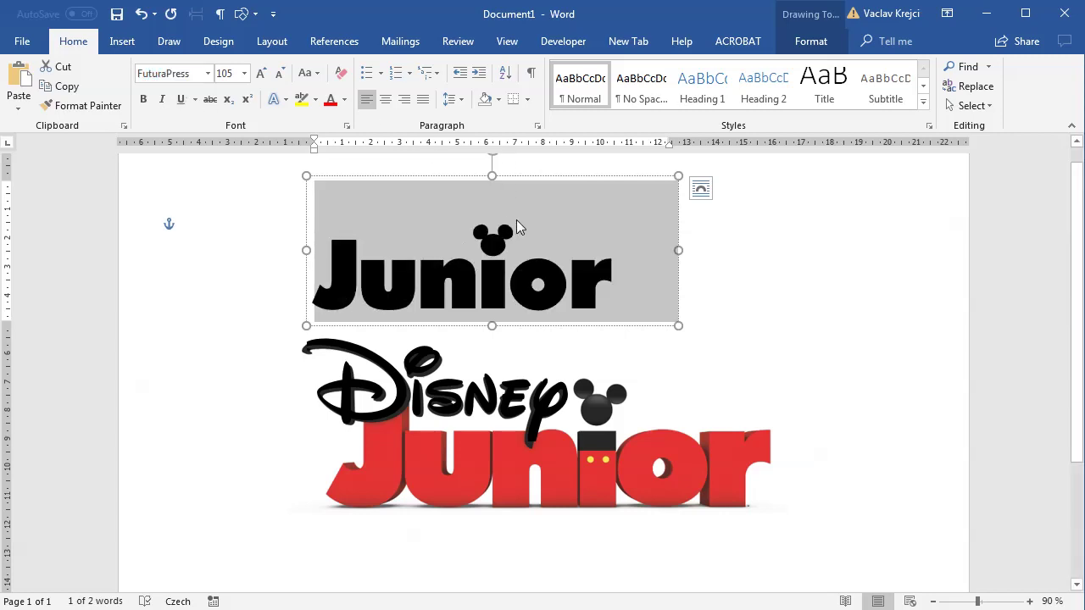
pyautogui.click(510, 263)
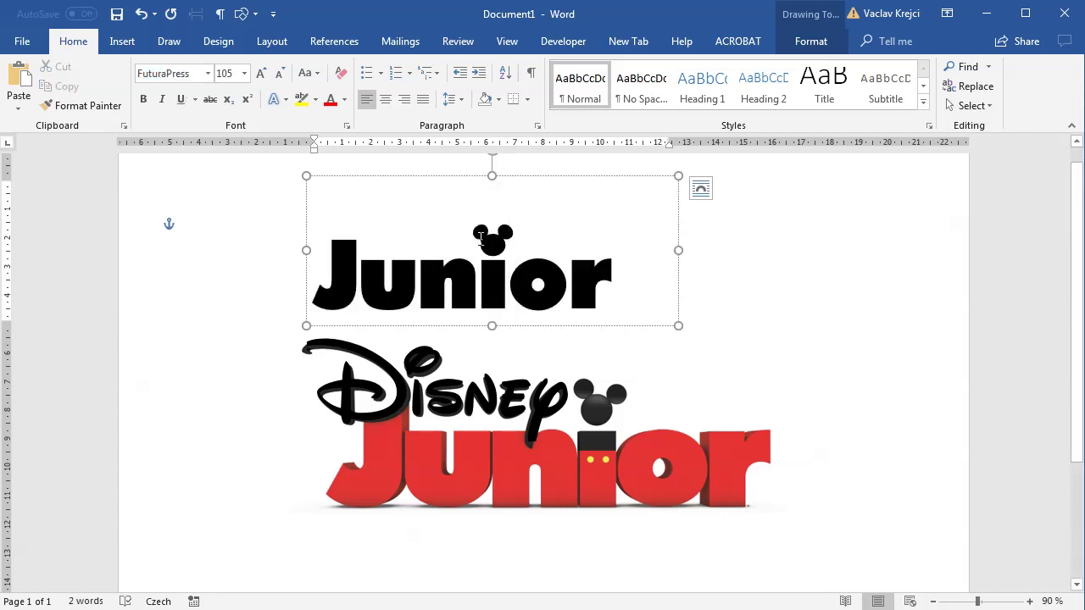
pyautogui.moveTo(479, 246); pyautogui.dragTo(511, 247)
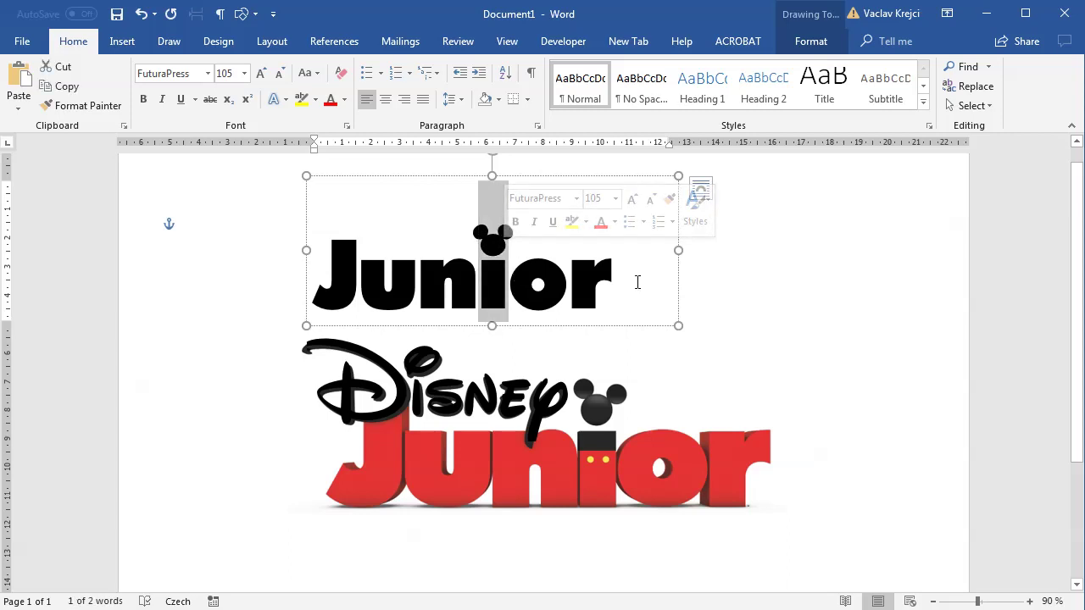
# Make the Junior text box wider and taller and enlarge its text to 150 pt.
pyautogui.moveTo(636, 281); pyautogui.dragTo(316, 284)
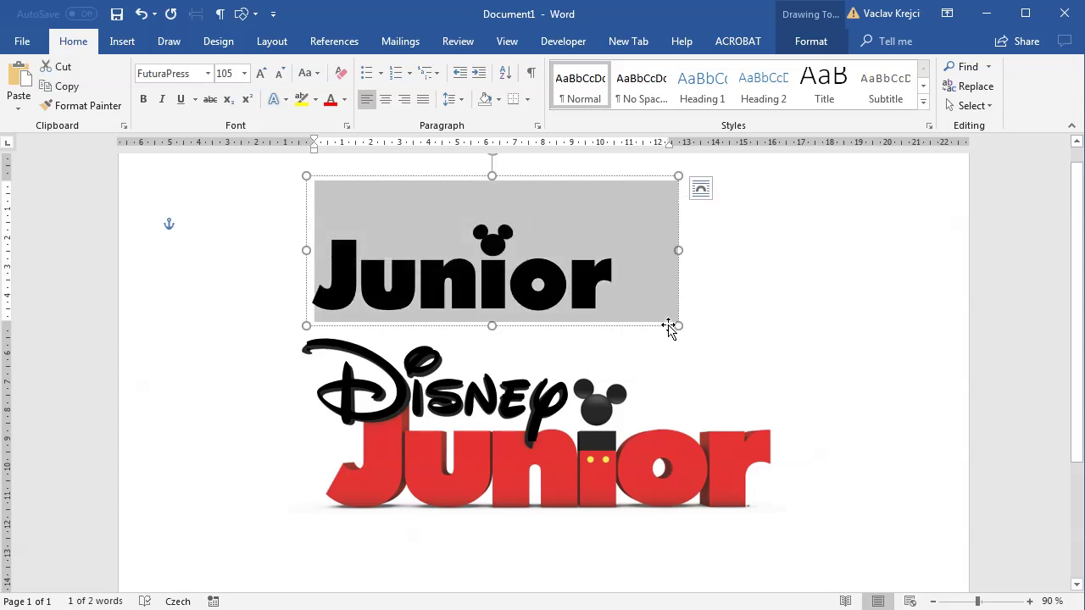
pyautogui.moveTo(675, 322); pyautogui.dragTo(809, 373)
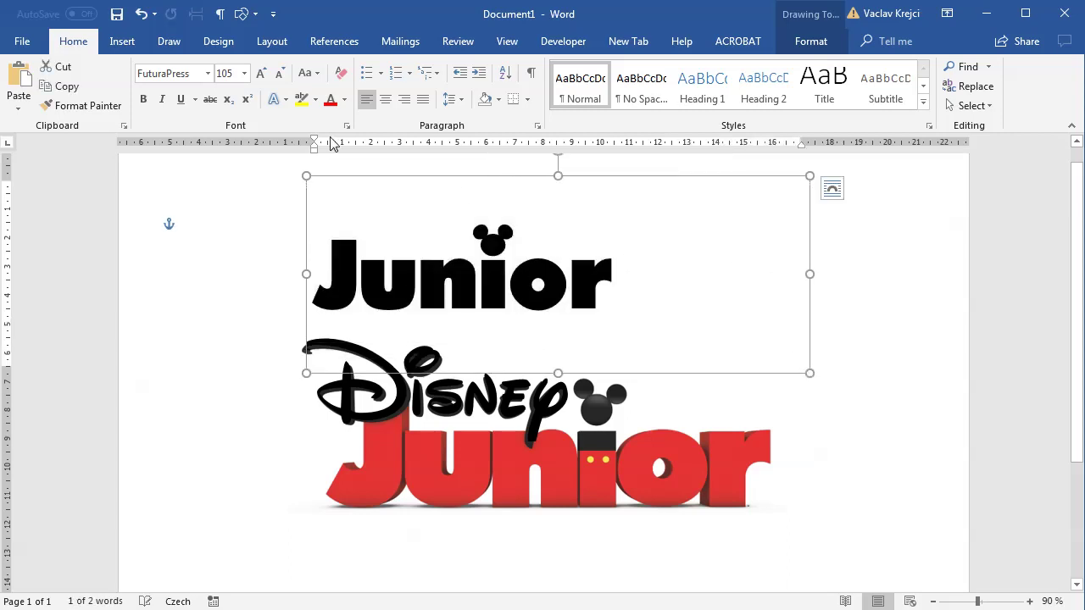
pyautogui.click(261, 75)
pyautogui.click(261, 75)
pyautogui.click(261, 75)
pyautogui.click(261, 74)
pyautogui.click(261, 75)
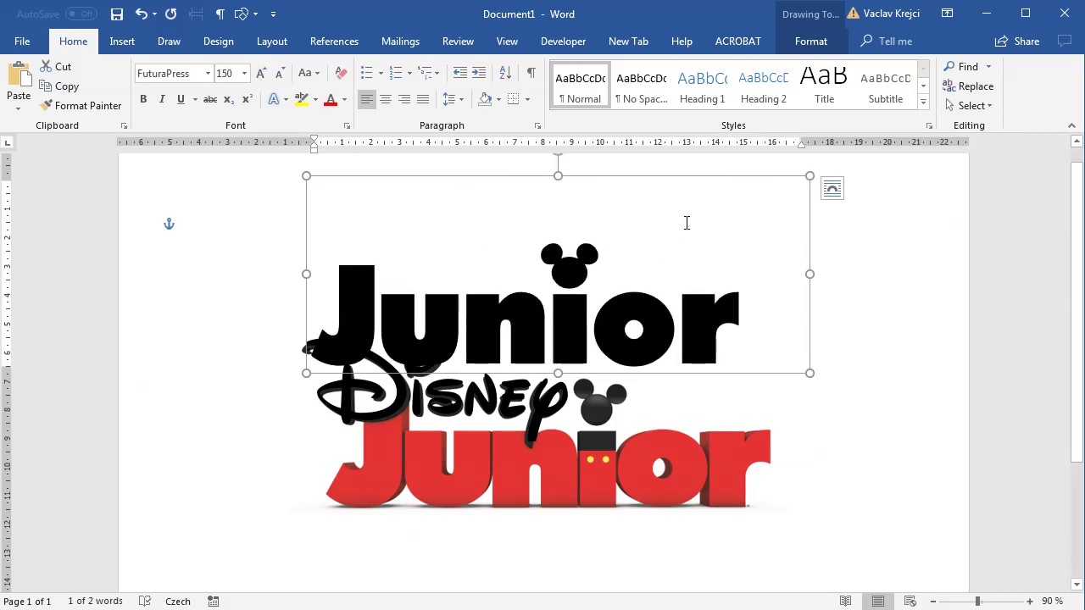
# Move the Junior text over the red reference word and set its font size to 155 pt.
pyautogui.moveTo(656, 181); pyautogui.dragTo(672, 324)
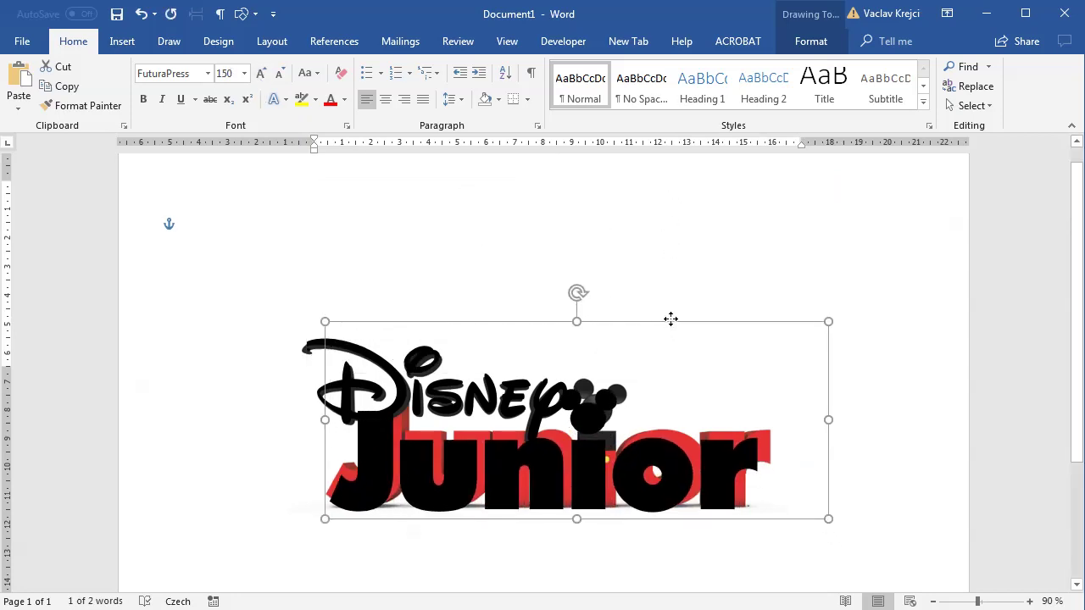
pyautogui.click(233, 75)
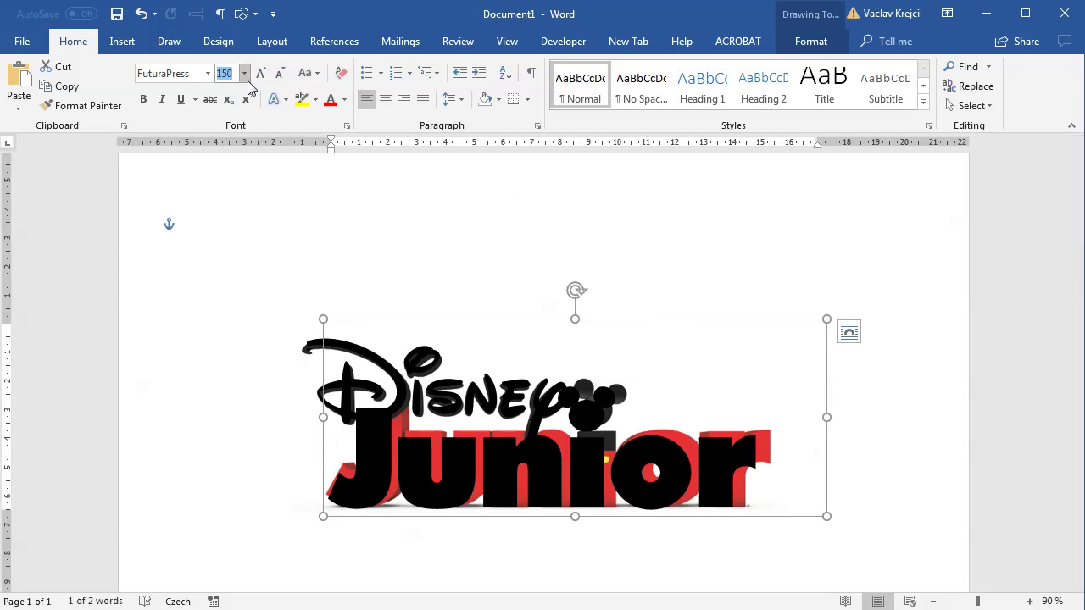
pyautogui.write('155')
pyautogui.press('Return')
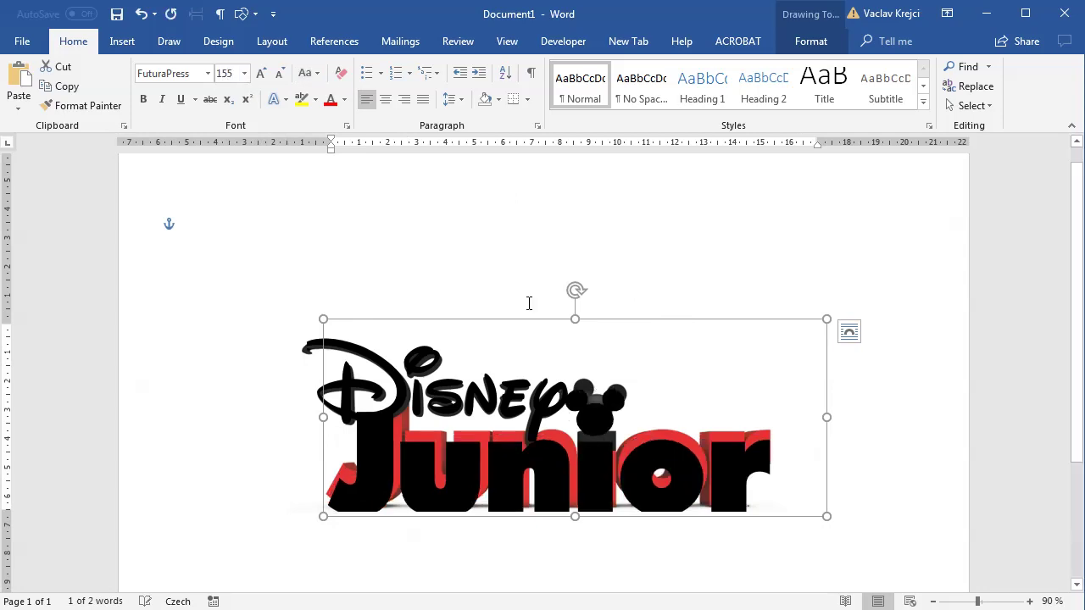
# Make the Junior text box taller so the letters fit, and move it up above the red reference word.
pyautogui.moveTo(575, 516); pyautogui.dragTo(581, 555)
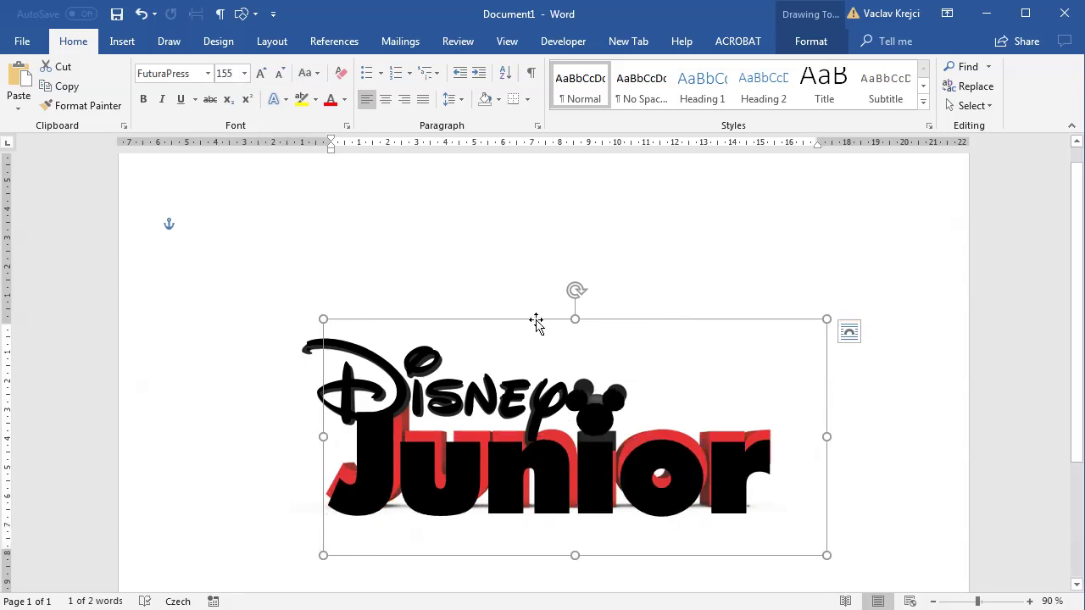
pyautogui.moveTo(537, 323); pyautogui.dragTo(537, 185)
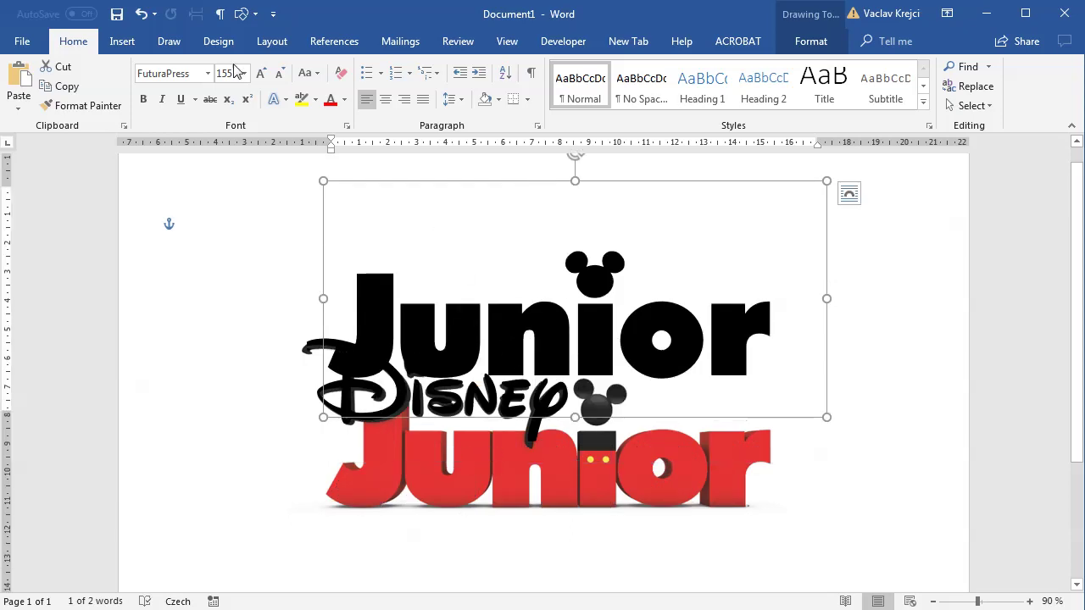
# Condense the character spacing of the Junior text and move its text box down over the red reference word.
pyautogui.click(345, 126)
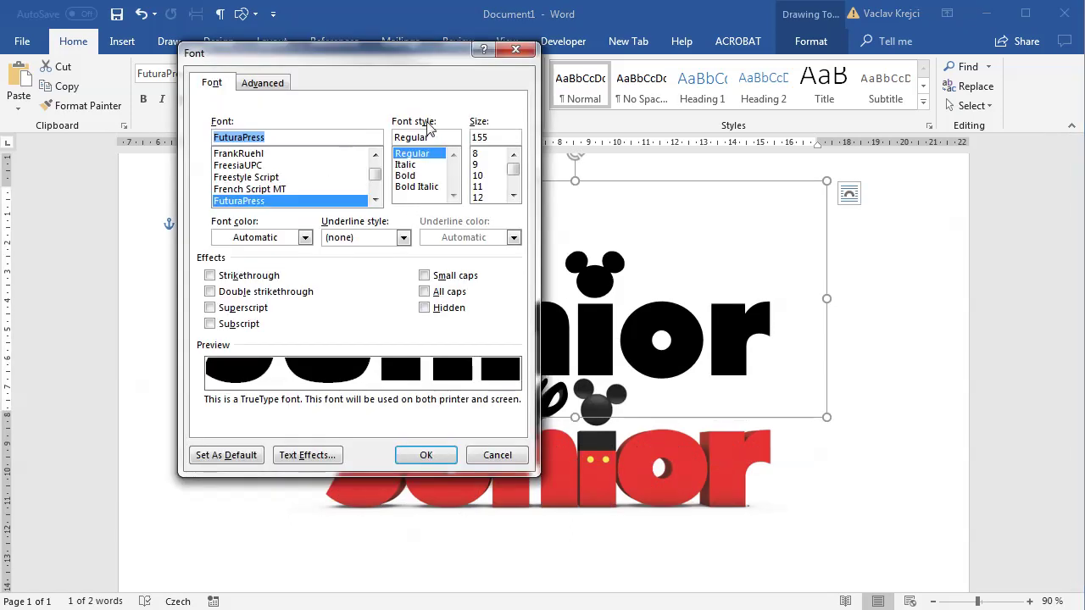
pyautogui.click(264, 82)
pyautogui.click(292, 145)
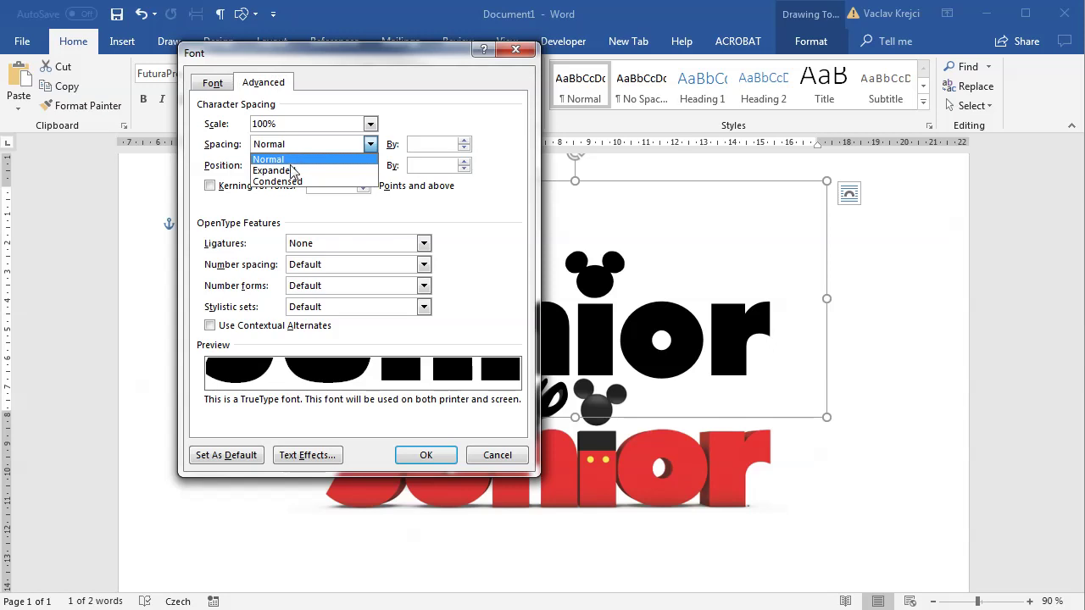
pyautogui.click(289, 181)
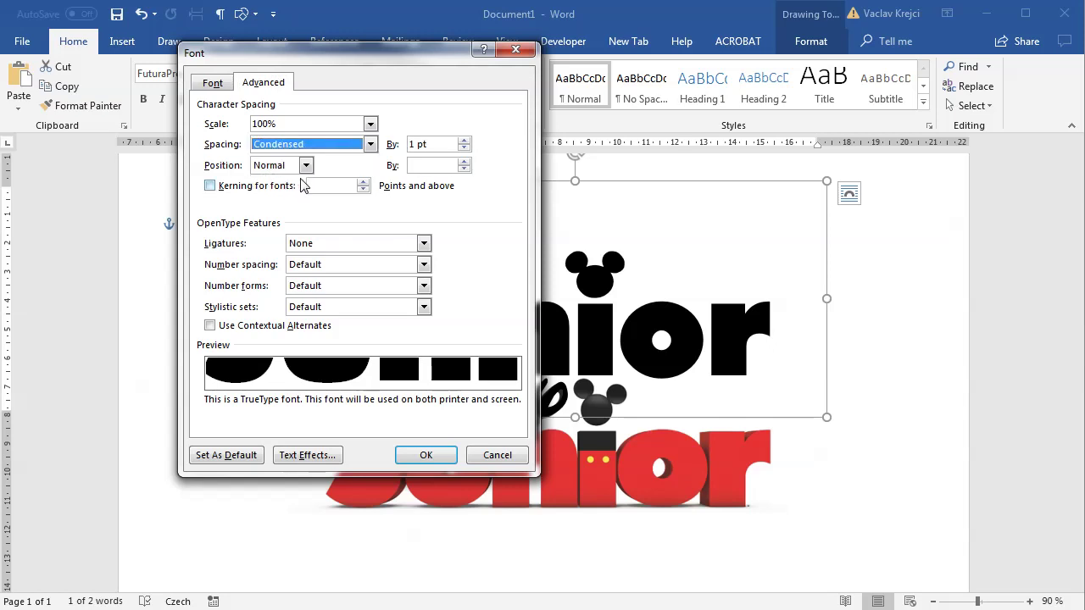
pyautogui.click(440, 147)
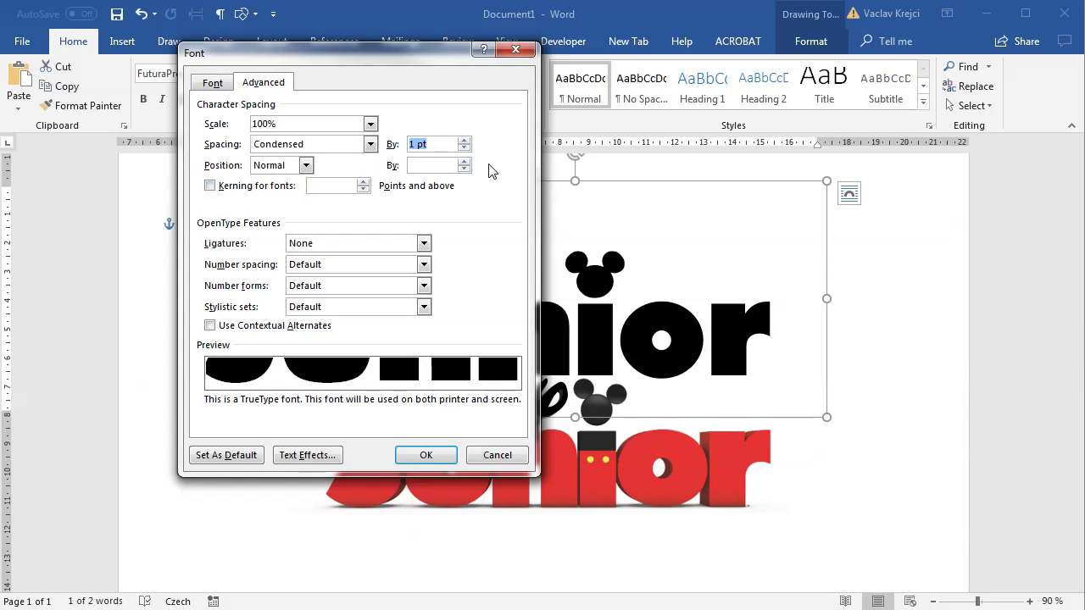
pyautogui.click(426, 455)
pyautogui.moveTo(641, 188); pyautogui.dragTo(642, 310)
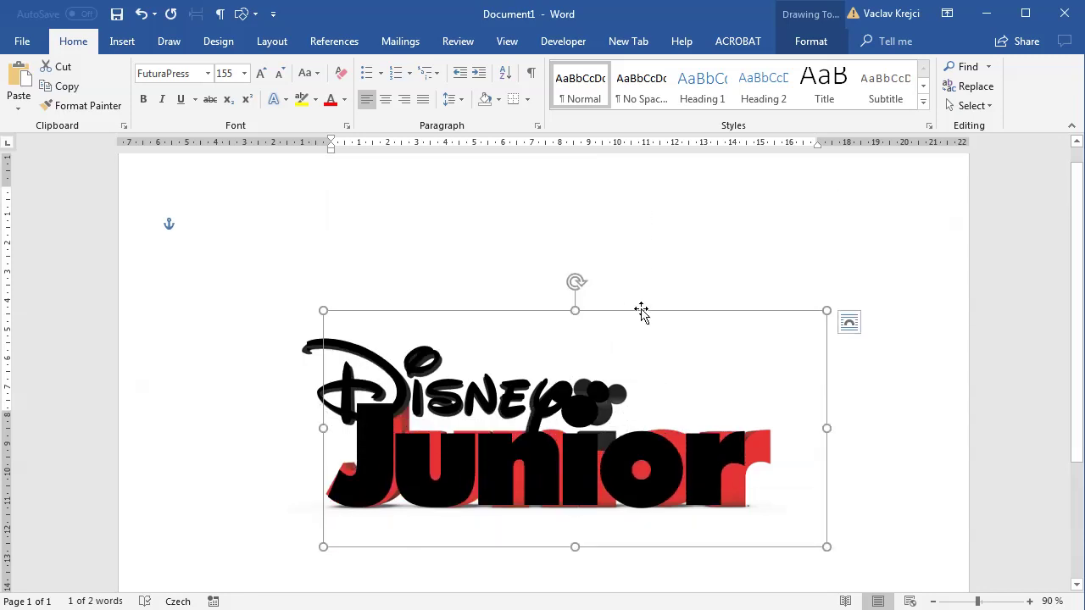
# Enlarge the Junior text to 165 pt and nudge its text box up to line up with the reference word.
pyautogui.click(261, 75)
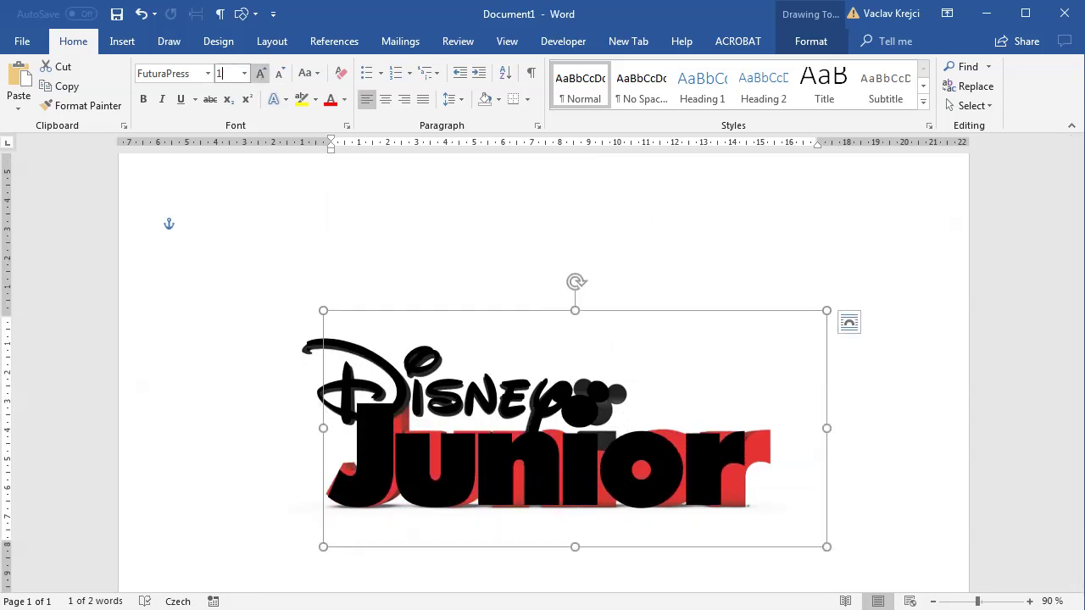
pyautogui.click(238, 73)
pyautogui.write('135')
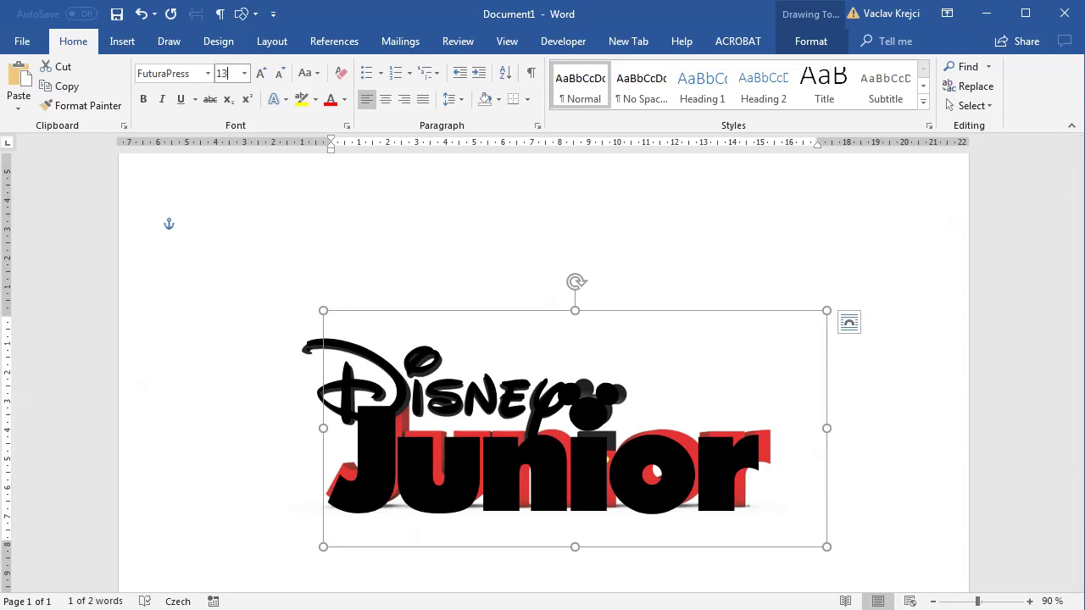
pyautogui.press('Return')
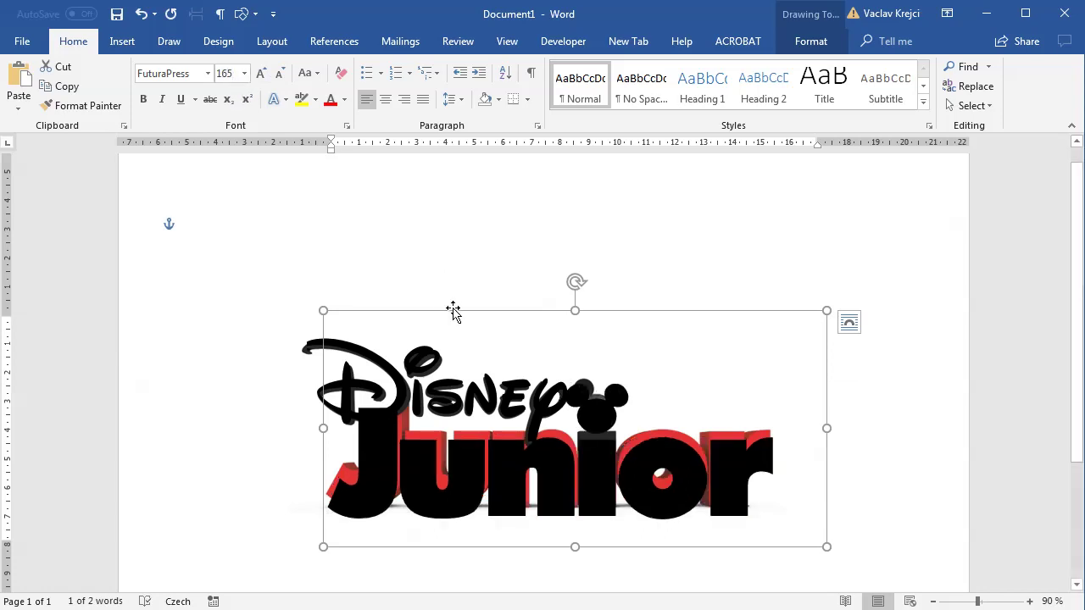
pyautogui.moveTo(454, 311); pyautogui.dragTo(449, 298)
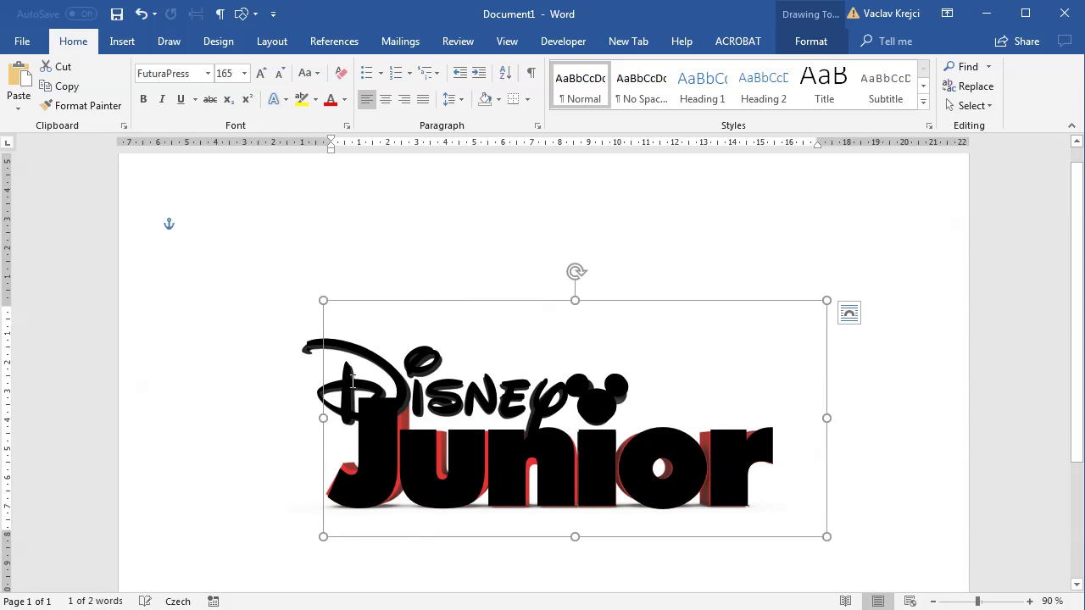
# Move the Disney and Junior text boxes together above the reference picture, and shift both boxes and the picture down the page.
pyautogui.keyDown('shift'); pyautogui.click(324, 348); pyautogui.keyUp('shift')
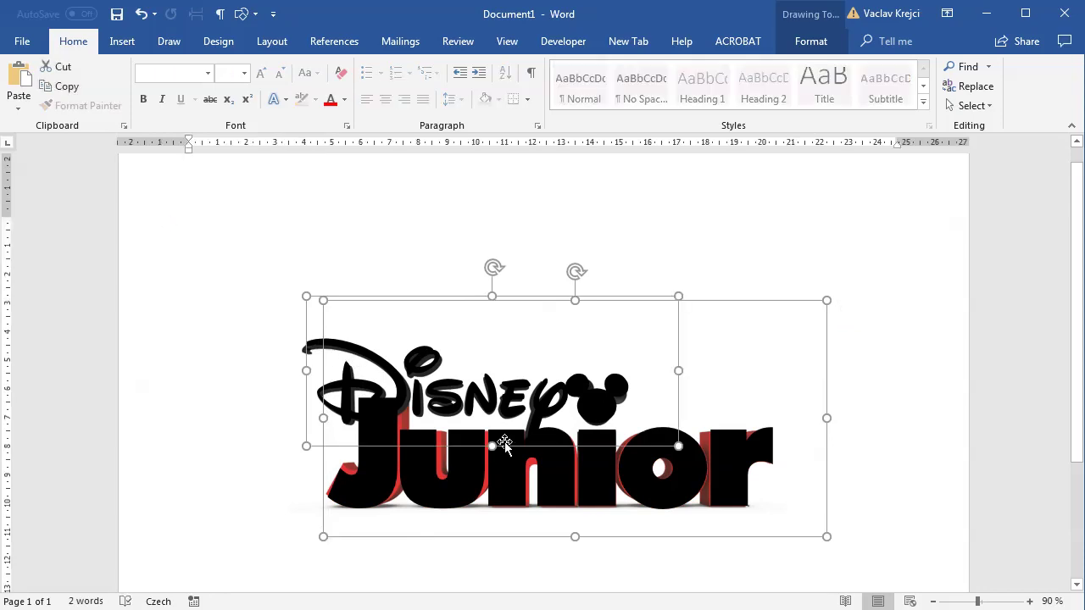
pyautogui.moveTo(505, 448); pyautogui.dragTo(505, 232)
pyautogui.scroll(2, 542, 339)
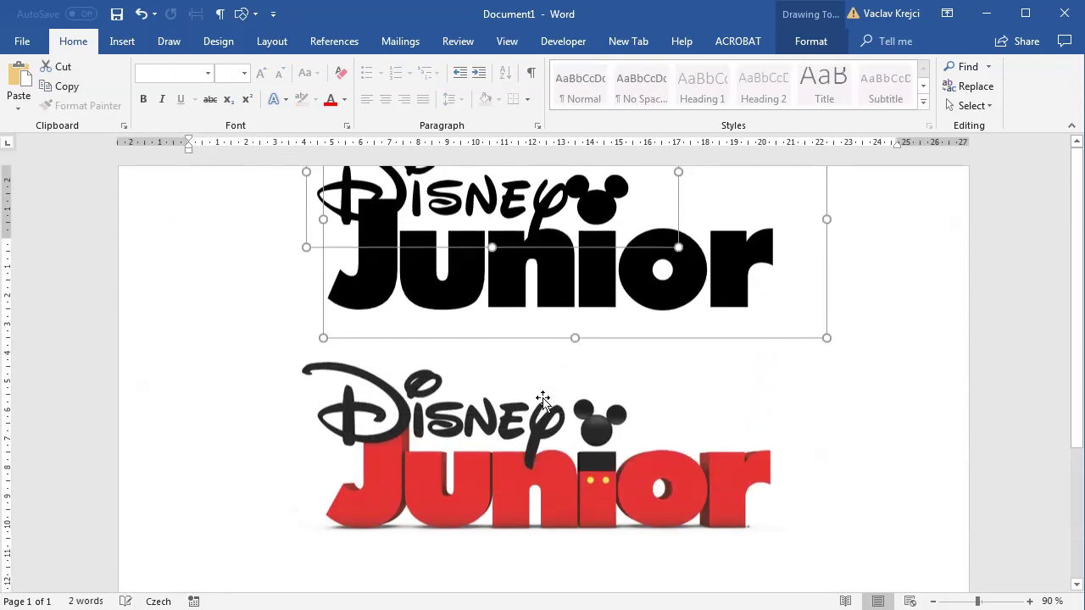
pyautogui.keyDown('shift'); pyautogui.click(549, 476); pyautogui.keyUp('shift')
pyautogui.moveTo(548, 477); pyautogui.dragTo(548, 502)
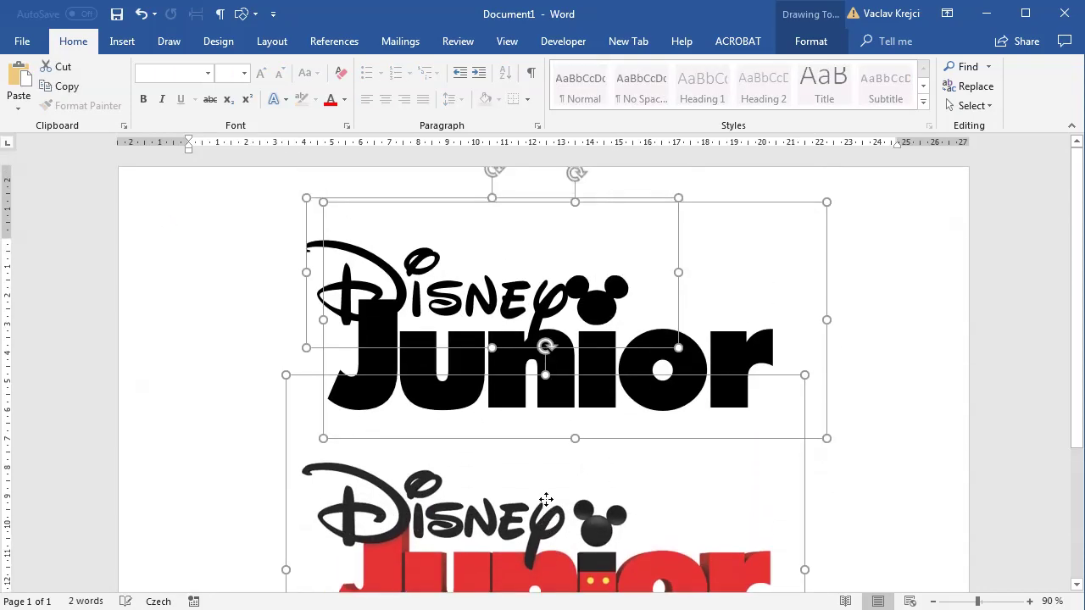
pyautogui.click(851, 456)
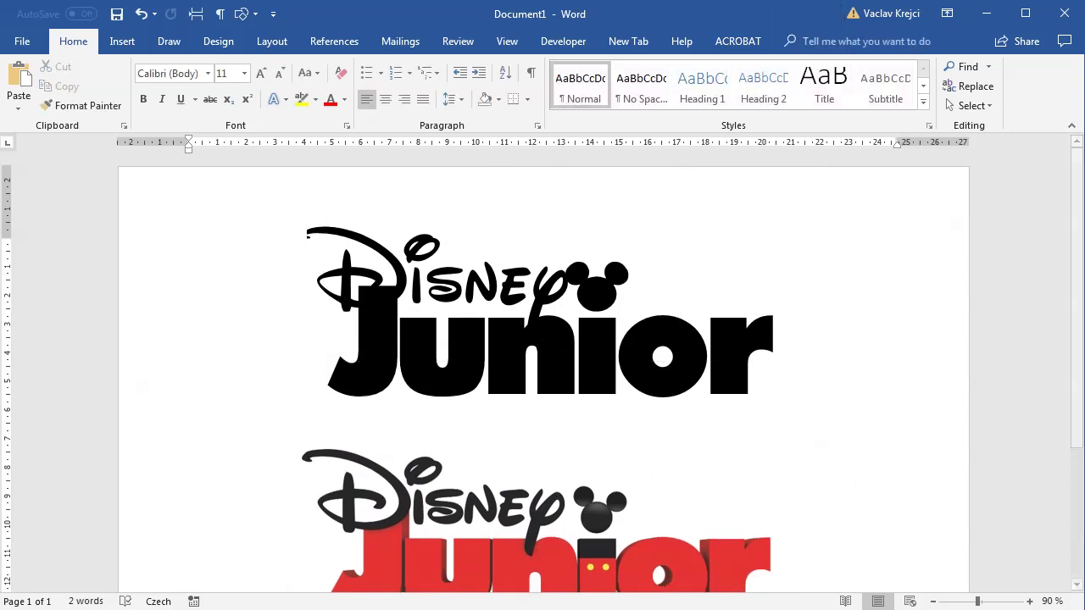
pyautogui.scroll(-2, 512, 327)
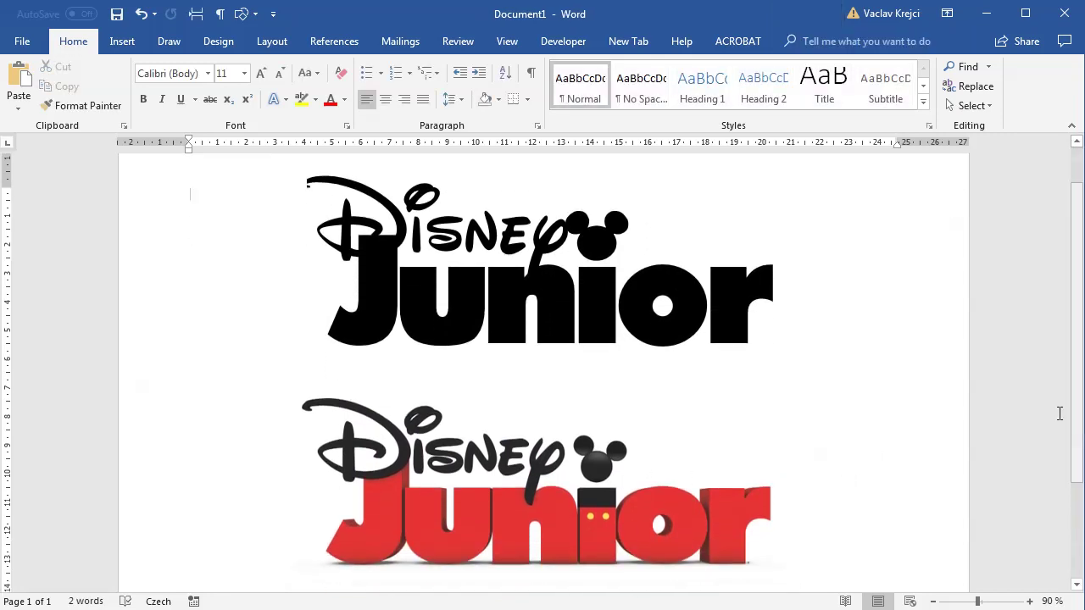
# Open the shape formatting options for the Junior text box and fill its text with the standard red.
pyautogui.click(530, 315)
pyautogui.rightClick(824, 223)
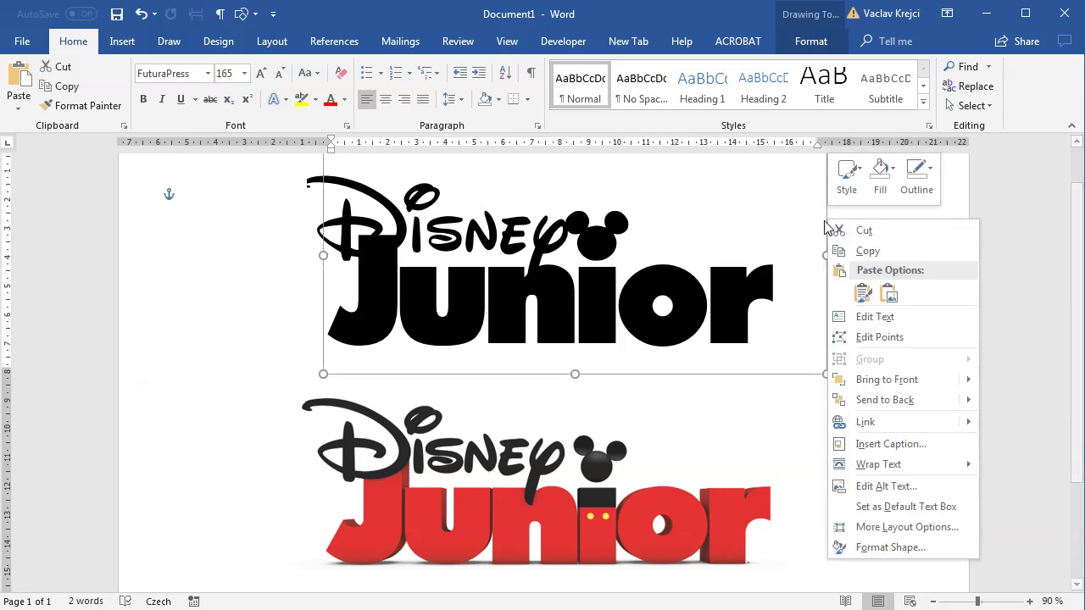
pyautogui.click(881, 547)
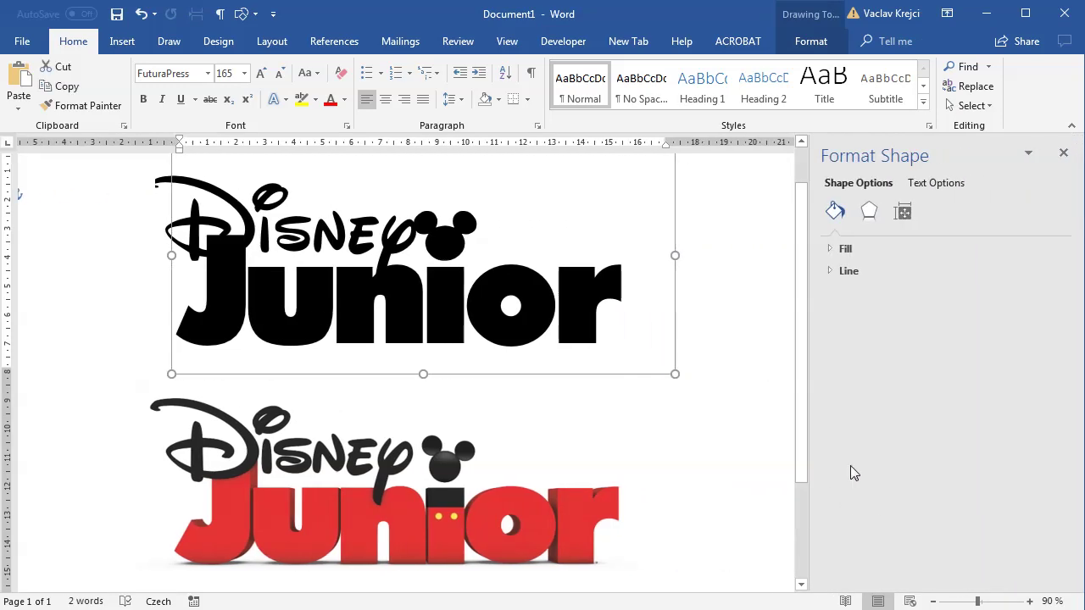
pyautogui.click(936, 184)
pyautogui.click(859, 251)
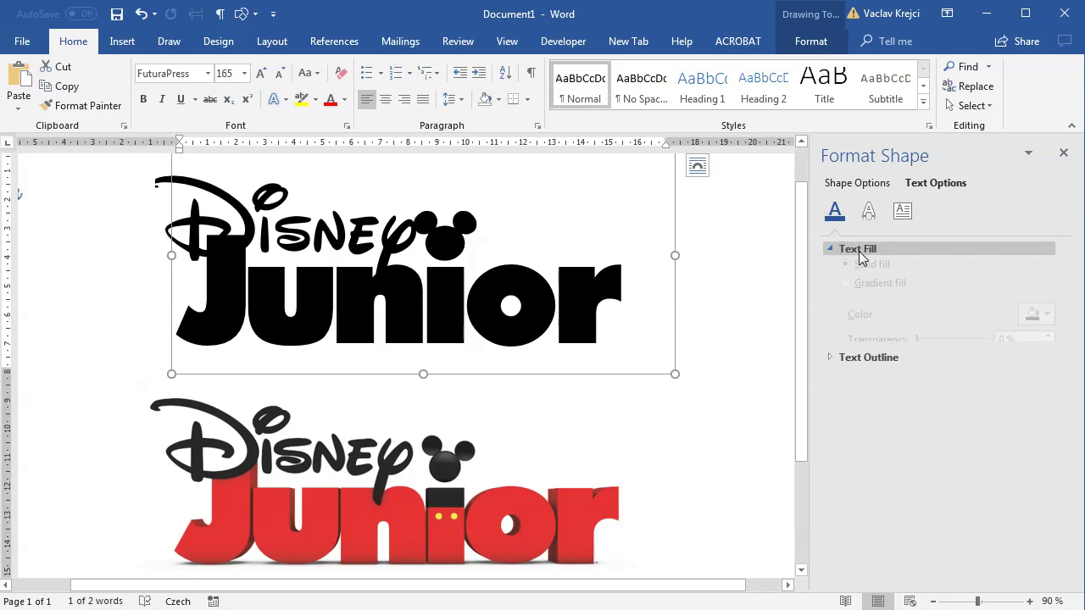
pyautogui.click(1048, 341)
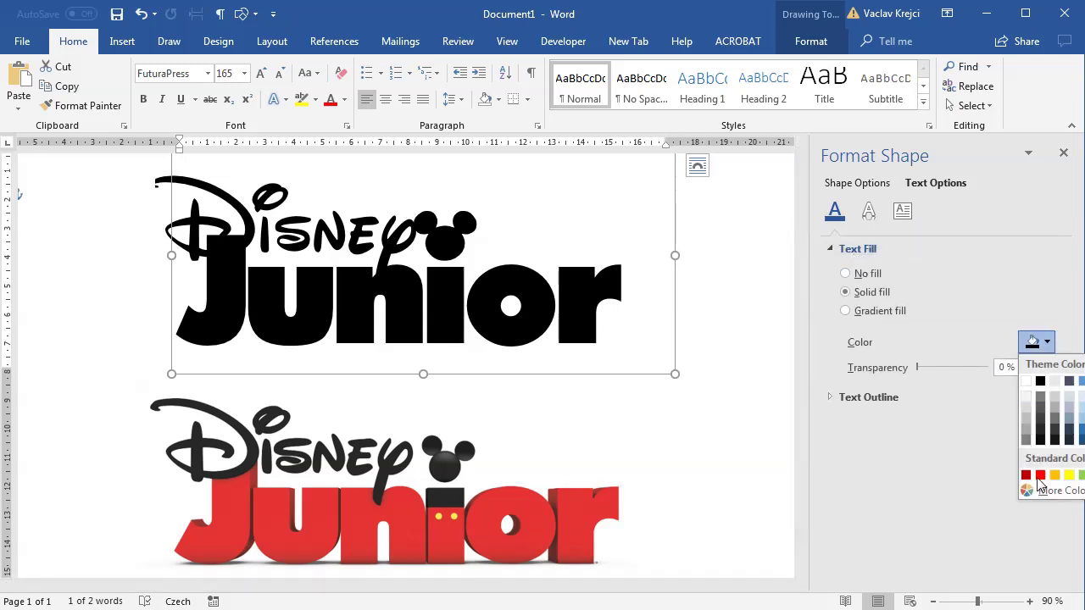
pyautogui.click(1039, 475)
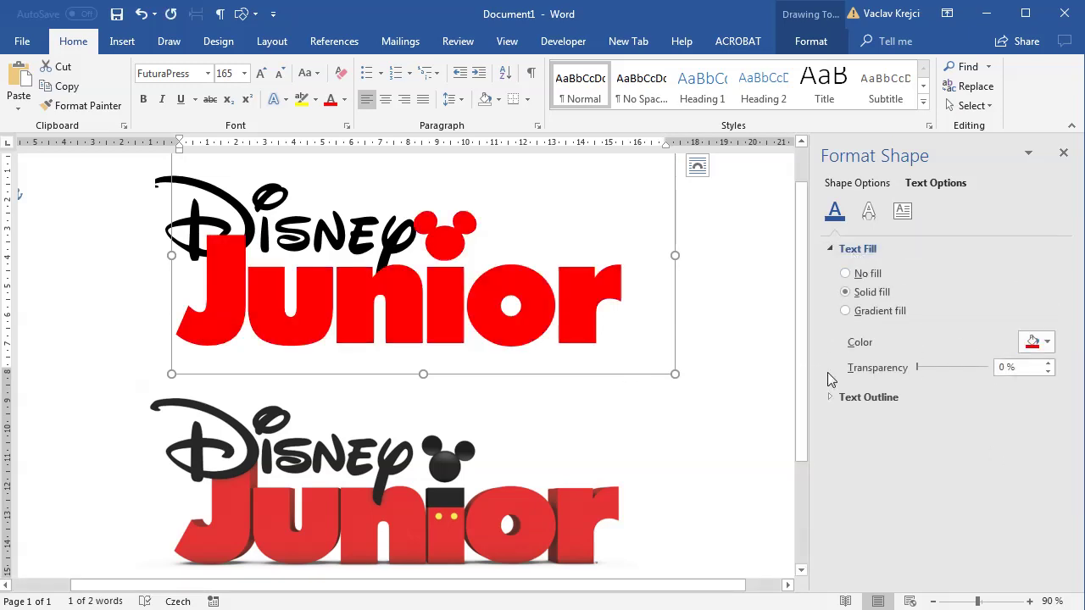
# Change the Junior text fill to a custom RGB color with red 230, green 50 and blue 50.
pyautogui.click(1038, 342)
pyautogui.click(1043, 489)
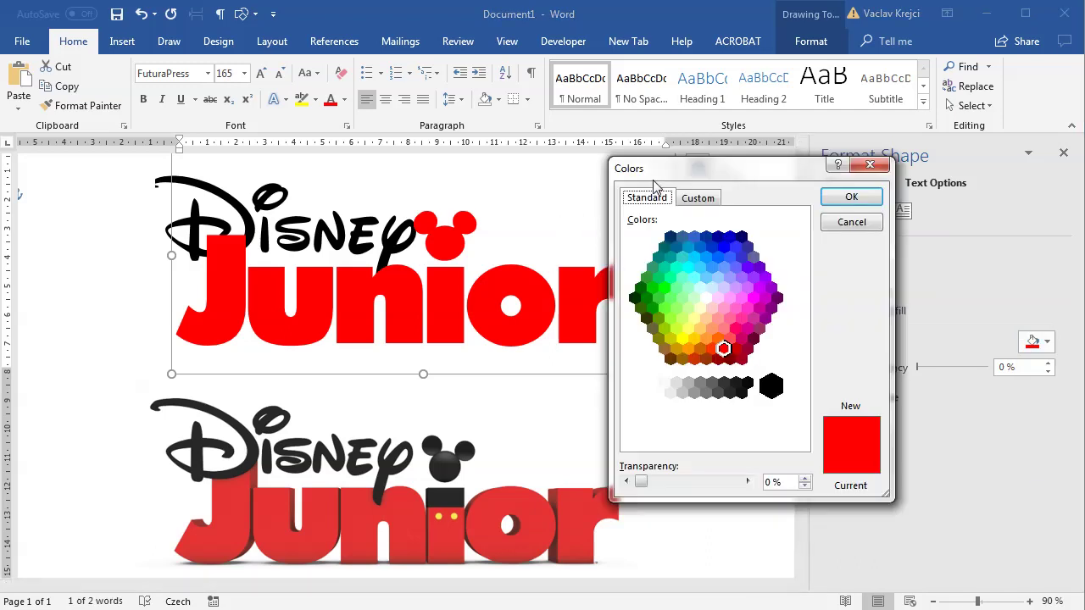
pyautogui.moveTo(672, 170); pyautogui.dragTo(727, 156)
pyautogui.click(751, 184)
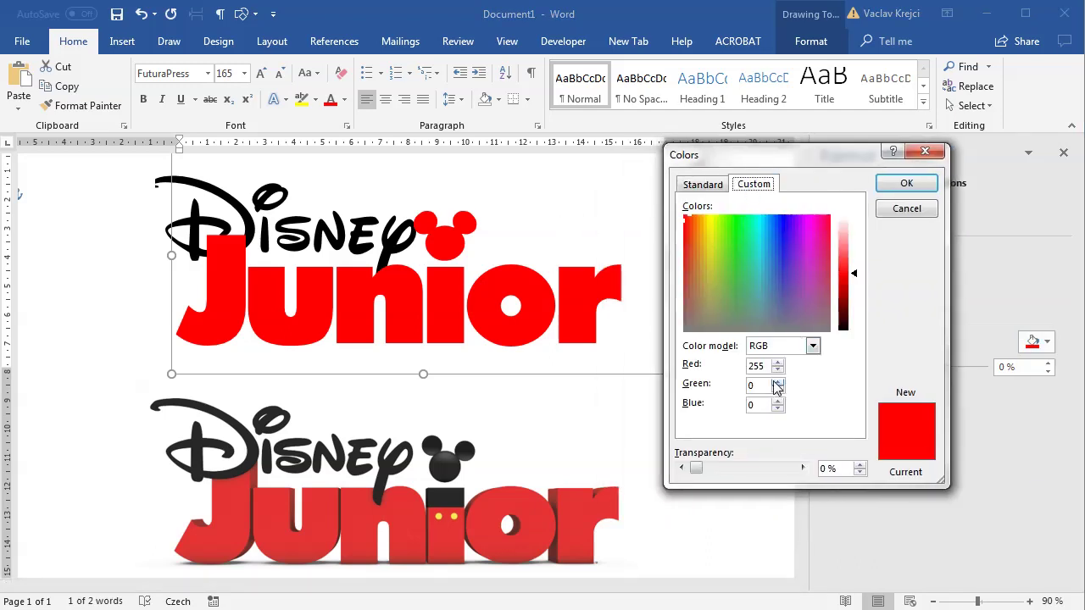
pyautogui.moveTo(765, 366); pyautogui.dragTo(740, 367)
pyautogui.write('230')
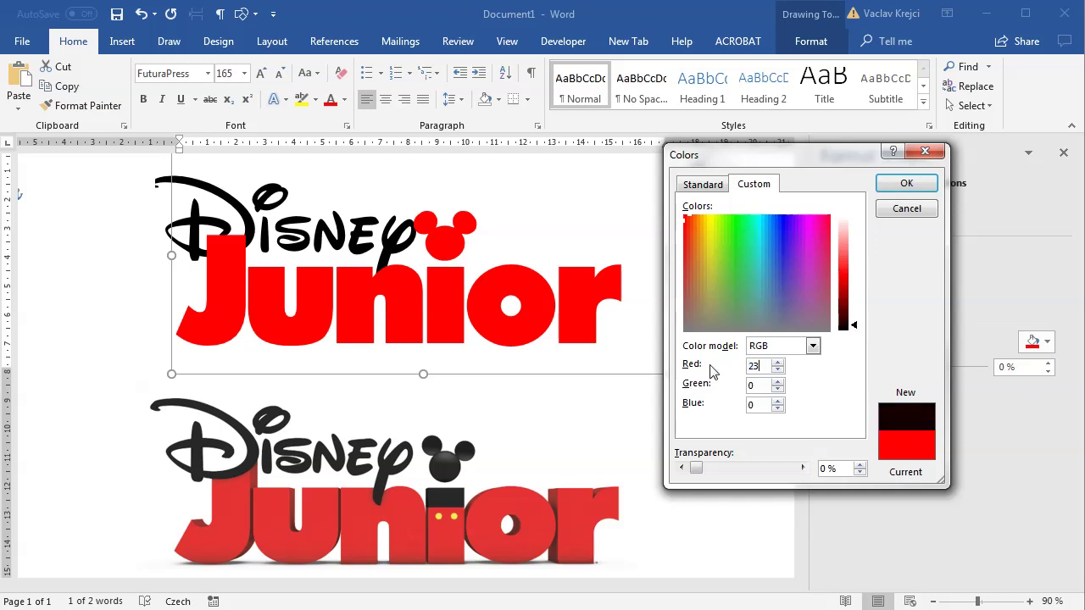
pyautogui.write('50')
pyautogui.press('Tab')
pyautogui.write('50')
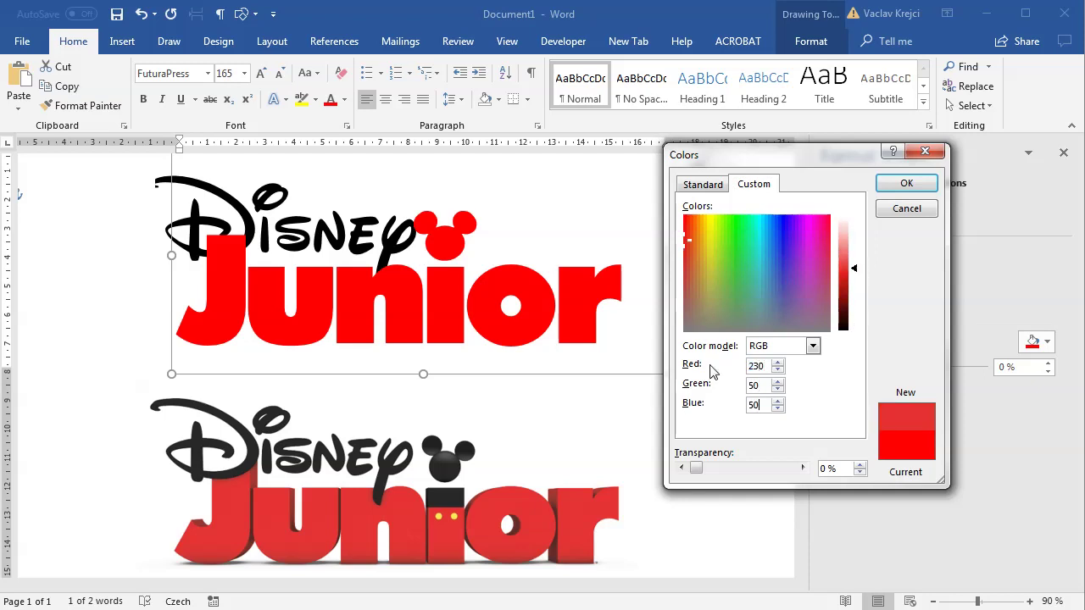
pyautogui.click(906, 183)
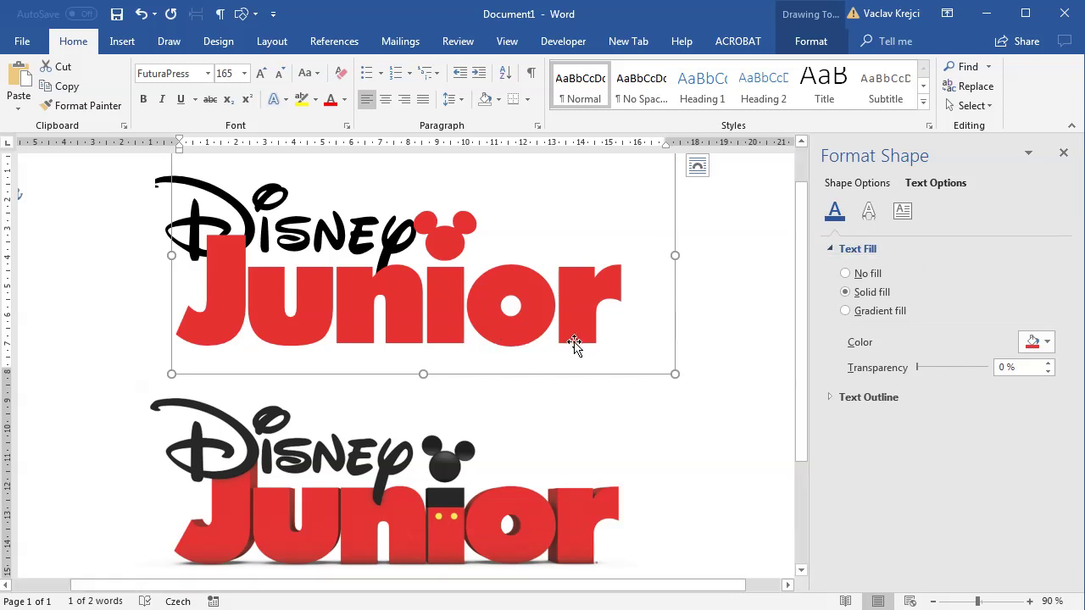
# Apply the first Perspective preset as the 3-D rotation of the Junior text.
pyautogui.scroll(-1, 566, 336)
pyautogui.scroll(1, 652, 377)
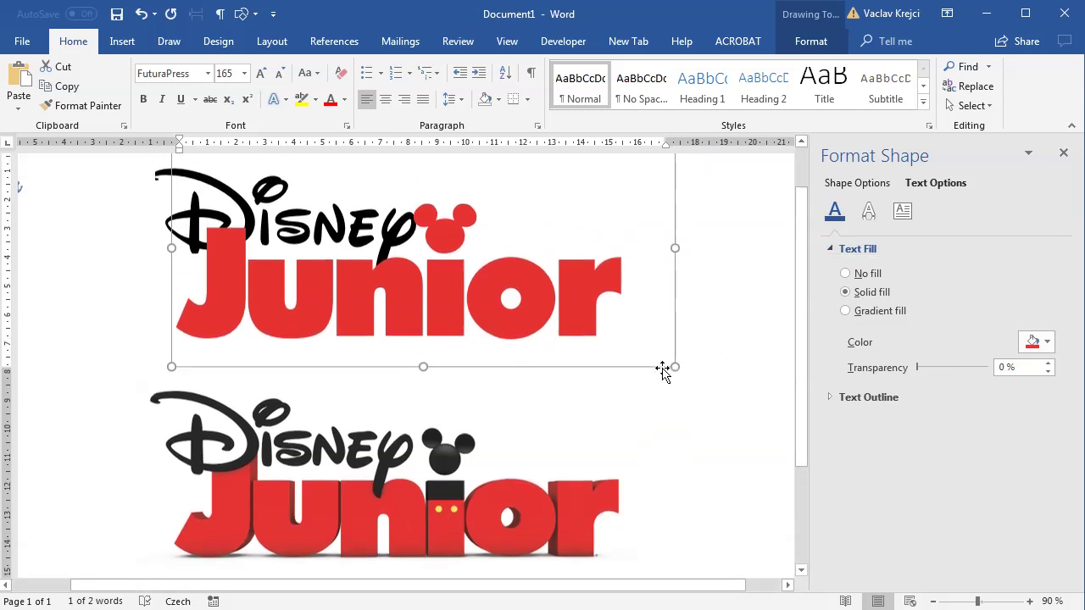
pyautogui.click(868, 212)
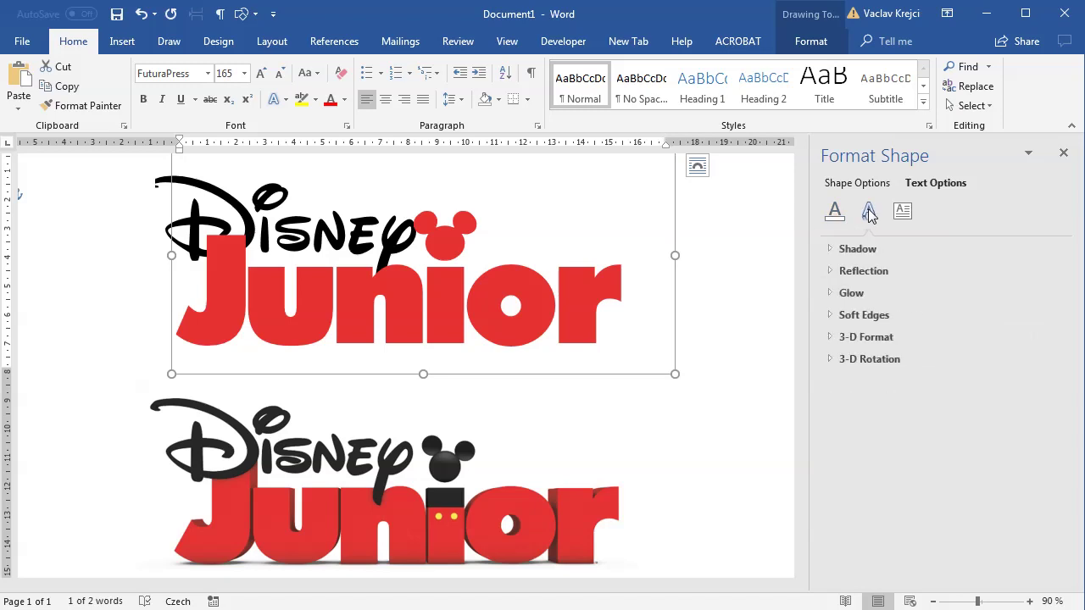
pyautogui.click(873, 360)
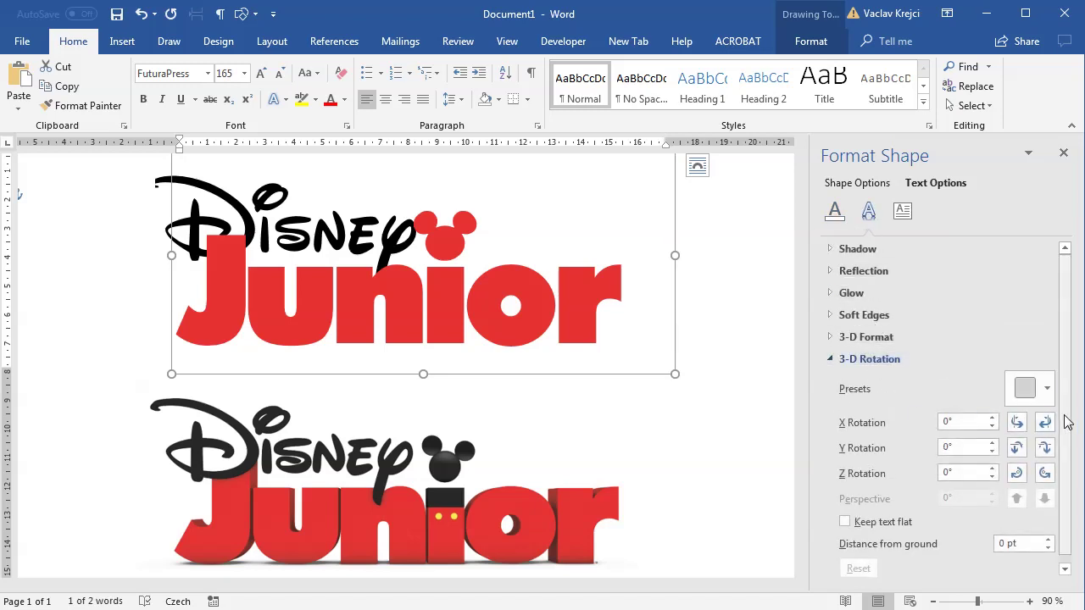
pyautogui.click(1026, 388)
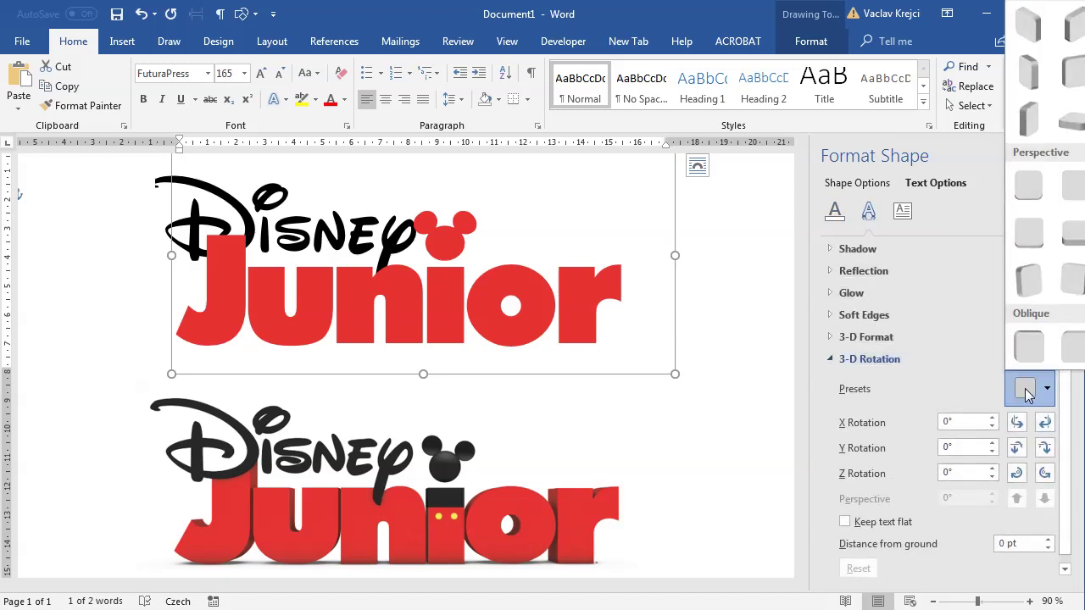
pyautogui.click(1019, 191)
# Give the Junior text a 3-D depth of 50 pt and increase it to 80 pt.
pyautogui.click(870, 337)
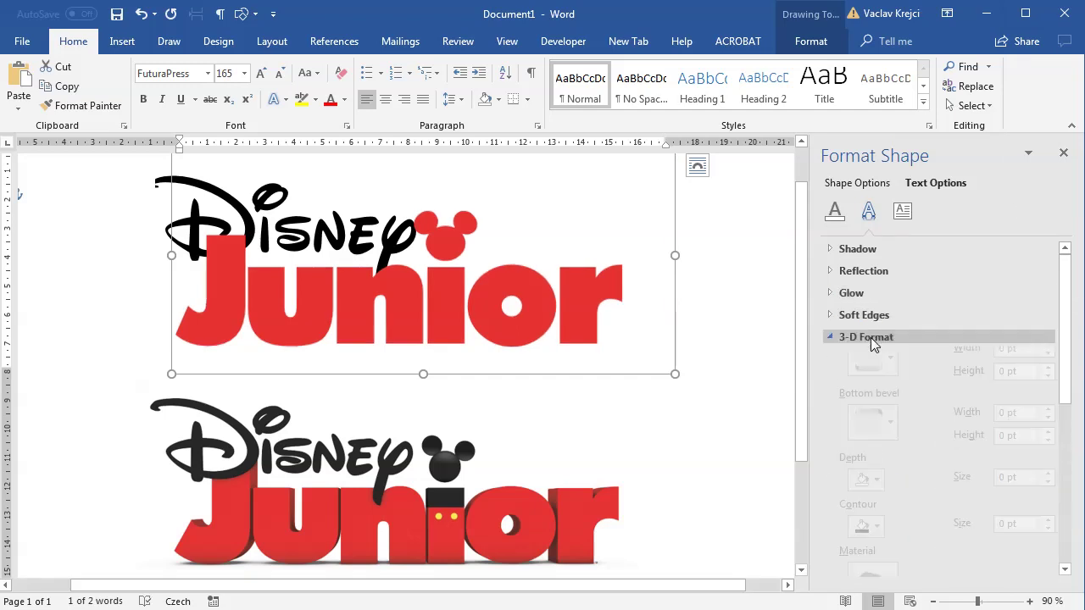
pyautogui.click(1024, 465)
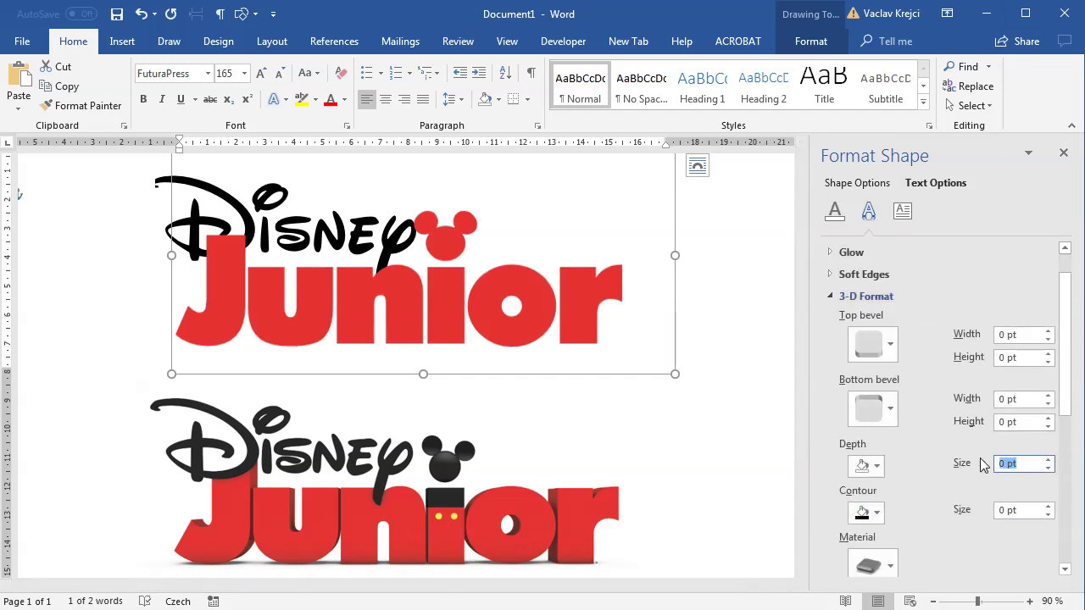
pyautogui.write('60')
pyautogui.press('Return')
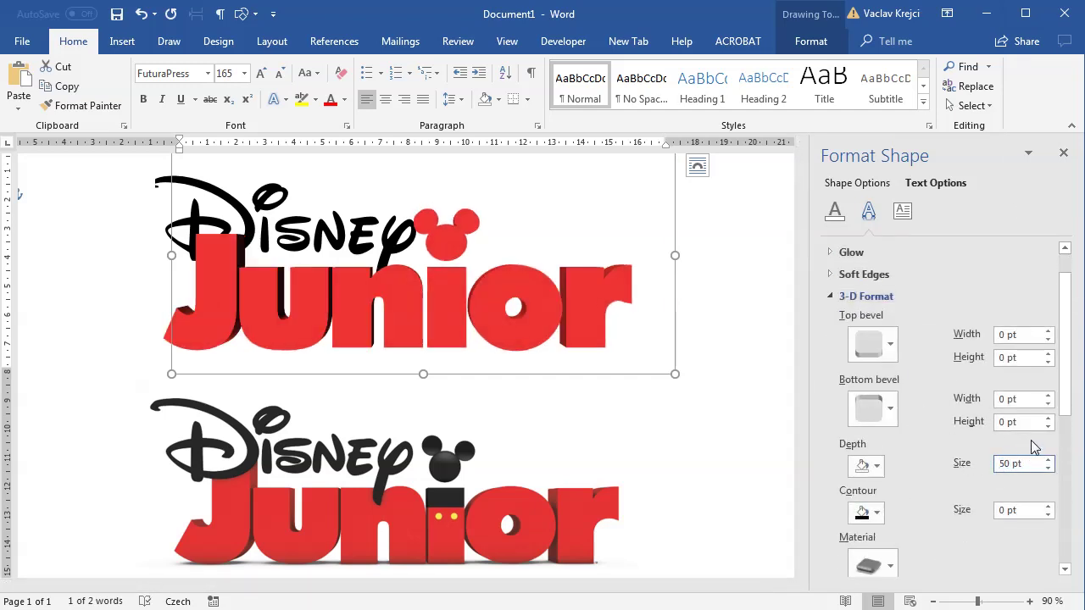
pyautogui.click(1017, 464)
pyautogui.write('80')
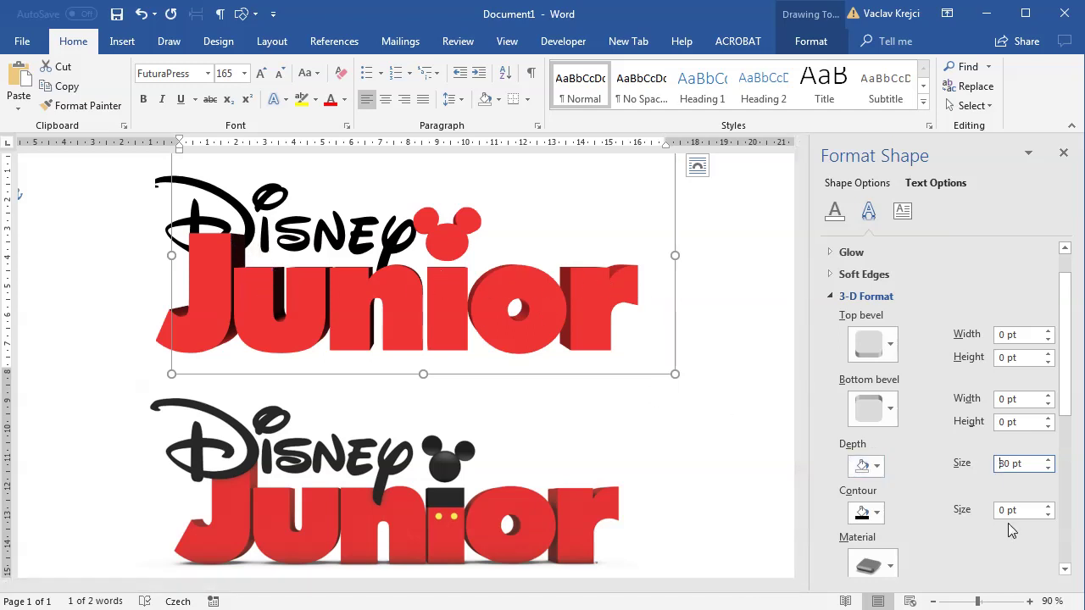
# Set the 3-D lighting angle of the Junior text to 90° and raise it to 110°.
pyautogui.moveTo(1066, 408); pyautogui.dragTo(1070, 487)
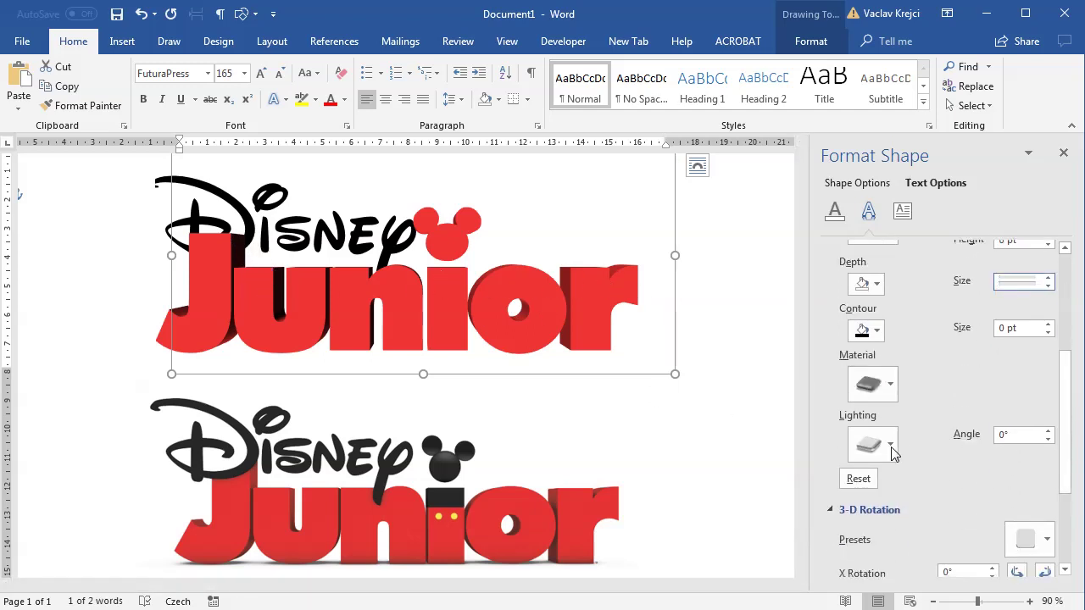
pyautogui.click(1017, 436)
pyautogui.write('90')
pyautogui.press('Return')
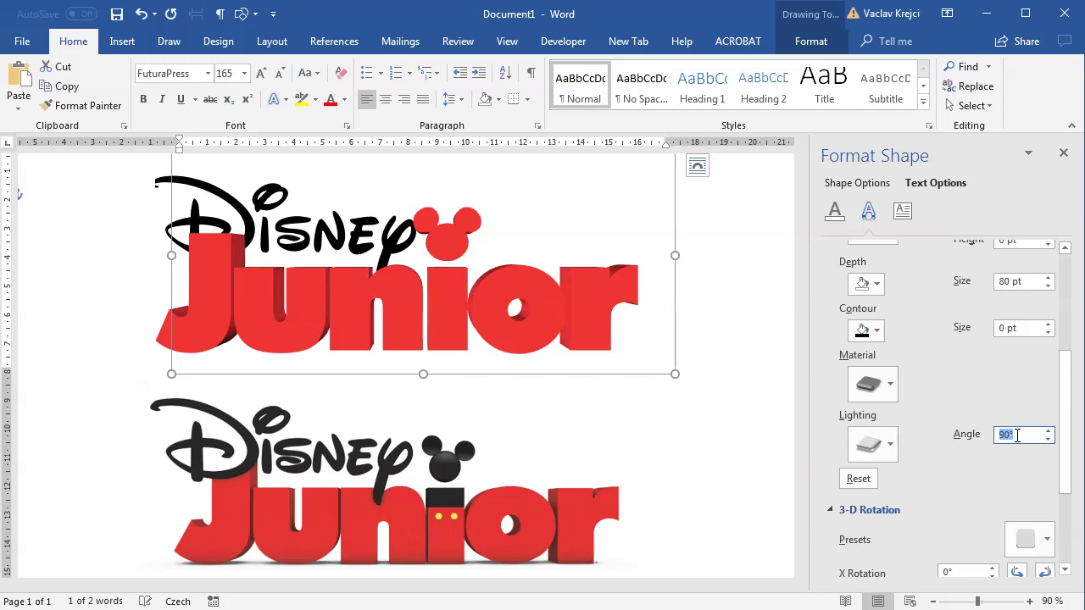
pyautogui.press('Up')
pyautogui.press('Up')
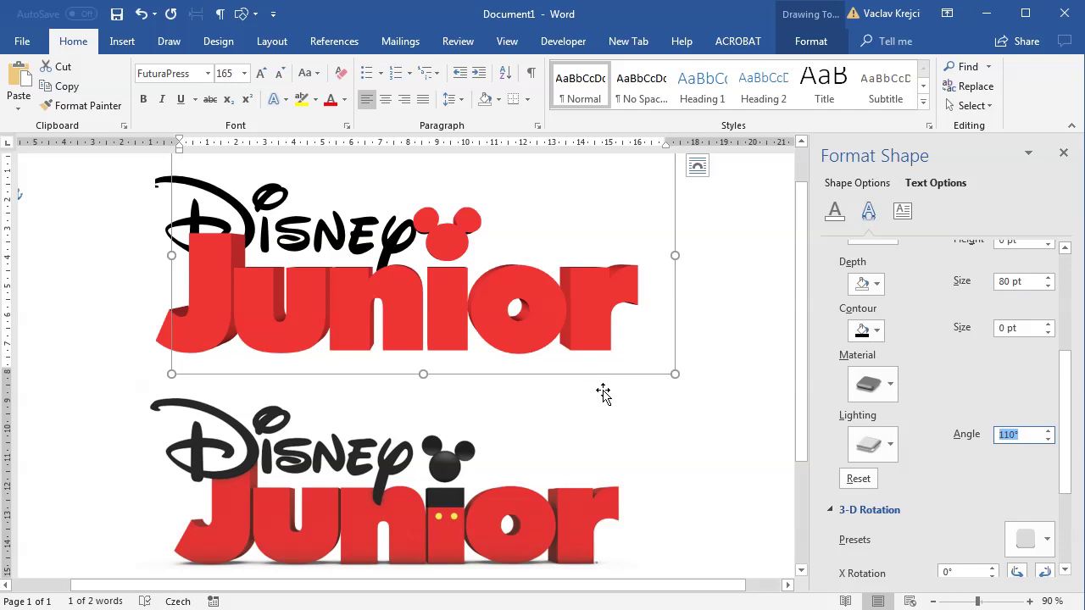
# Color the 3-D depth of the Junior text a custom dark red with RGB 171, 21, 21.
pyautogui.click(876, 284)
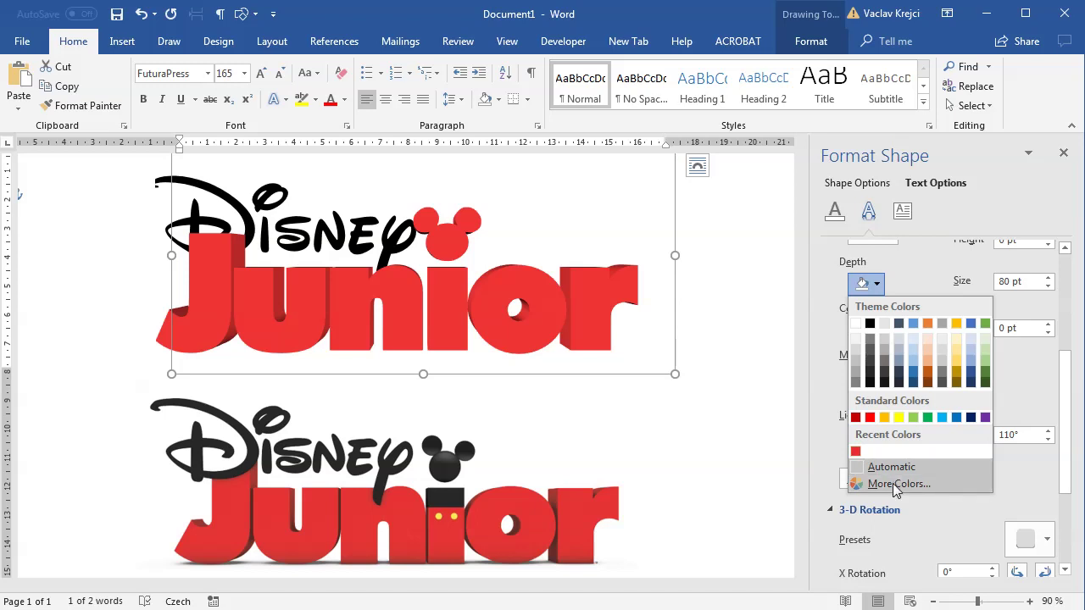
pyautogui.click(855, 451)
pyautogui.click(877, 286)
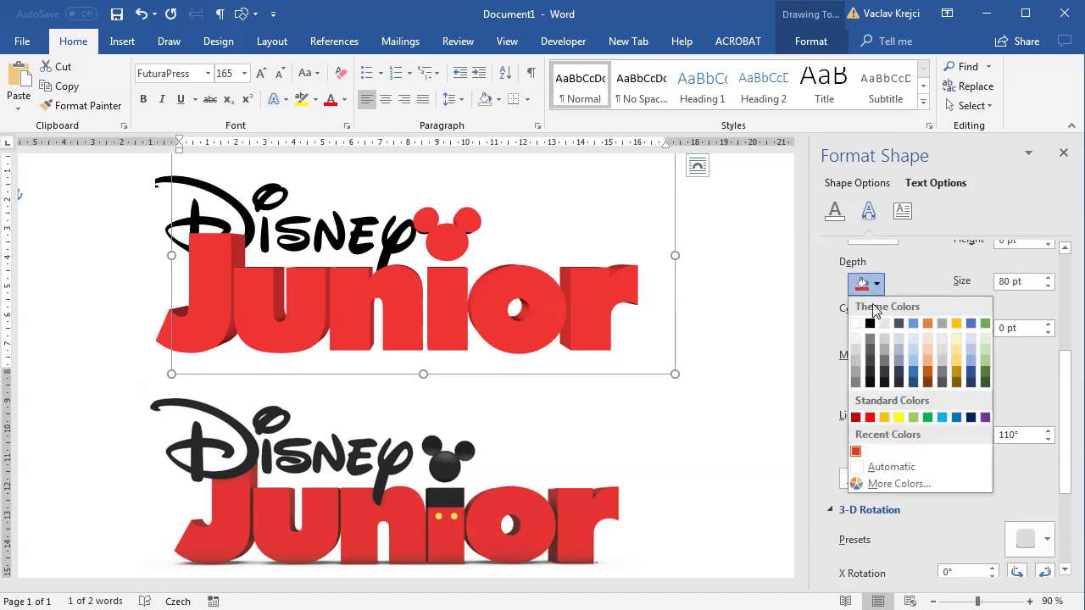
pyautogui.click(901, 482)
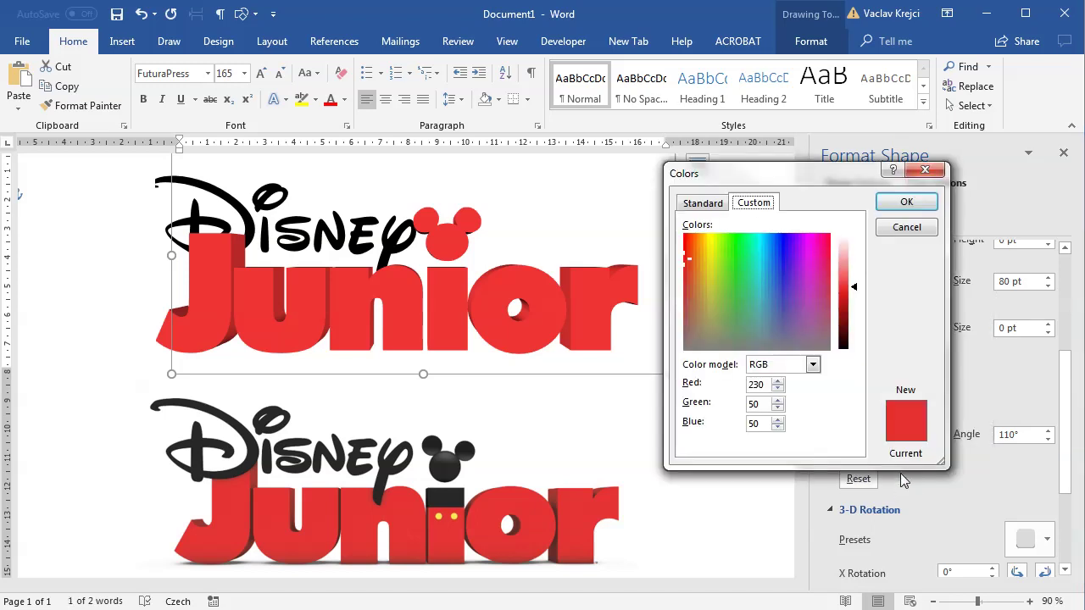
pyautogui.click(849, 286)
pyautogui.moveTo(850, 289); pyautogui.dragTo(845, 312)
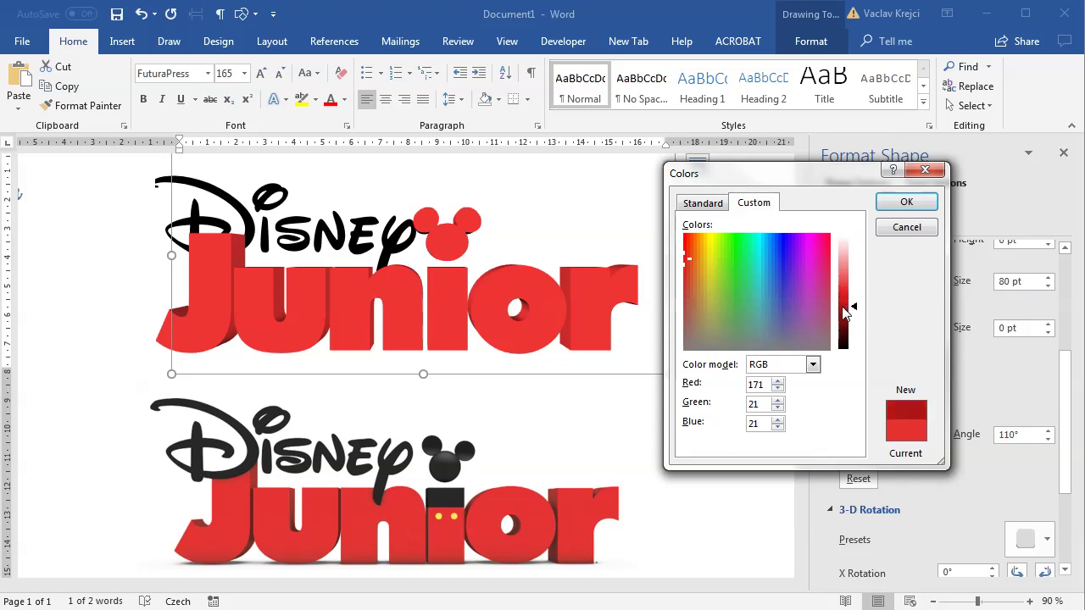
pyautogui.click(901, 203)
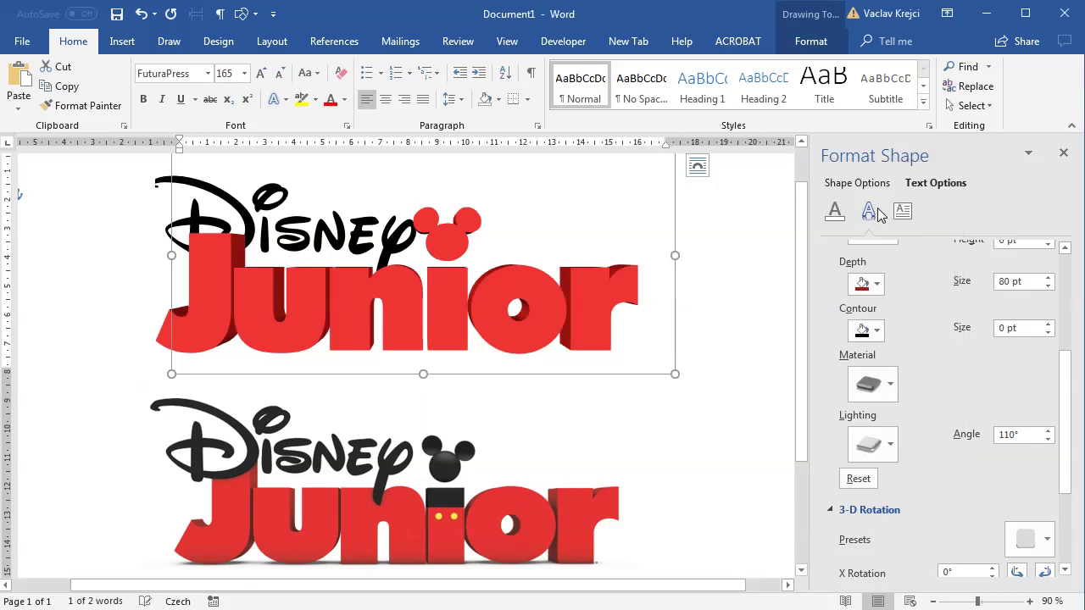
# Darken the 3-D depth color of the Junior text further to RGB 146, 18, 18.
pyautogui.click(887, 383)
pyautogui.click(876, 287)
pyautogui.click(875, 287)
pyautogui.click(898, 476)
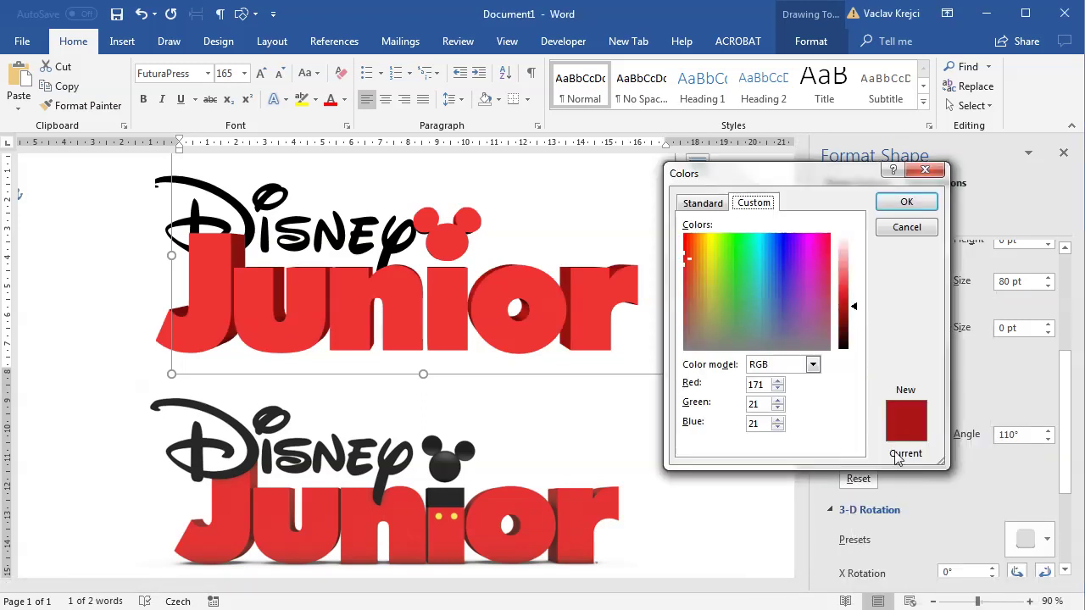
pyautogui.moveTo(852, 309); pyautogui.dragTo(855, 317)
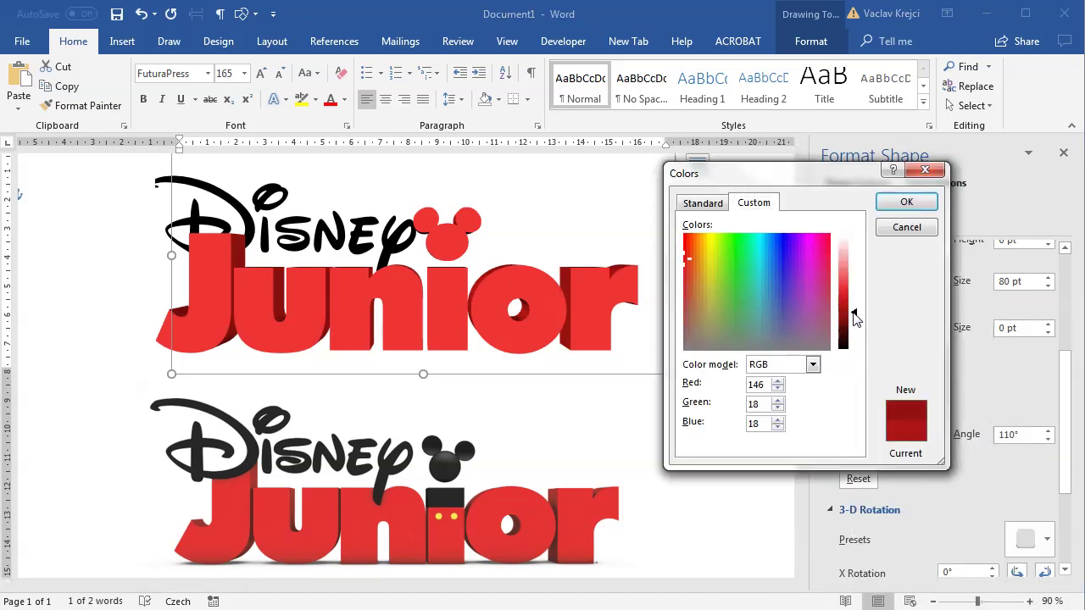
pyautogui.click(906, 201)
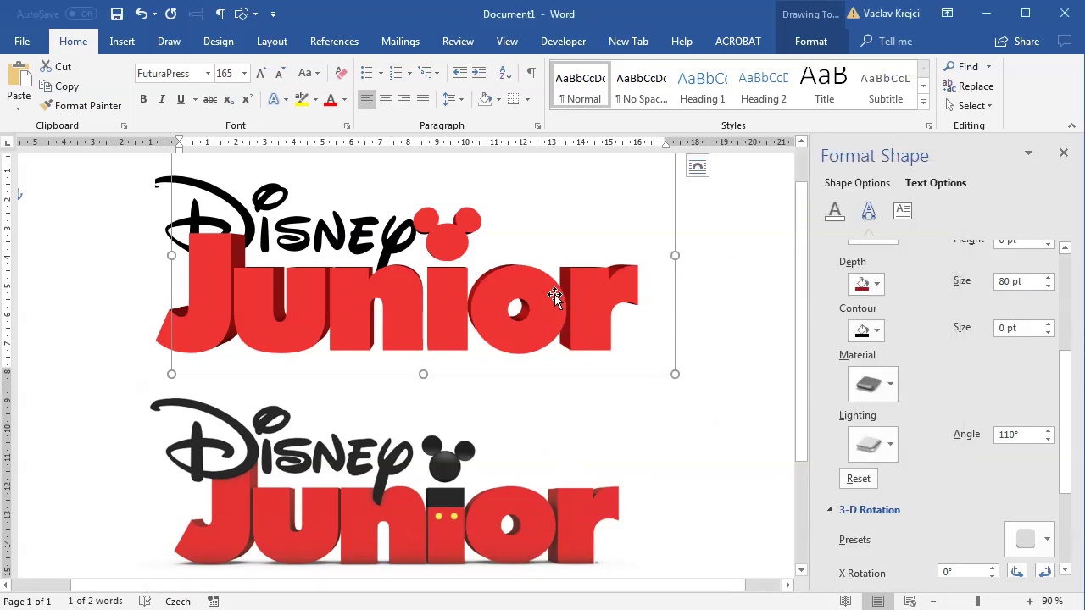
# Try Y rotations of 355° and 358° on the Junior text and settle on 357°.
pyautogui.scroll(-3, 1056, 412)
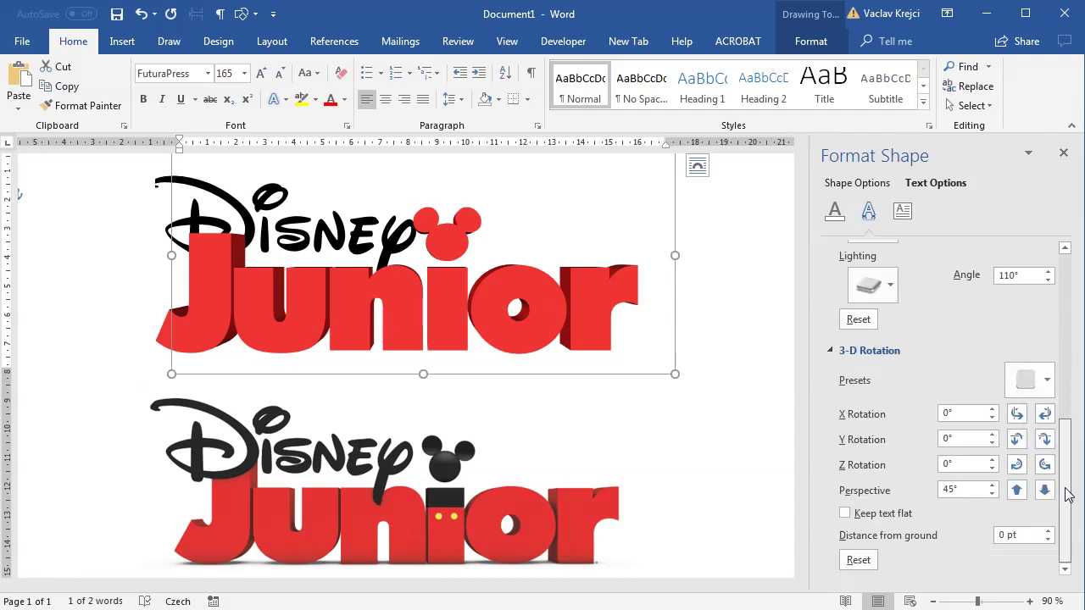
pyautogui.click(1044, 440)
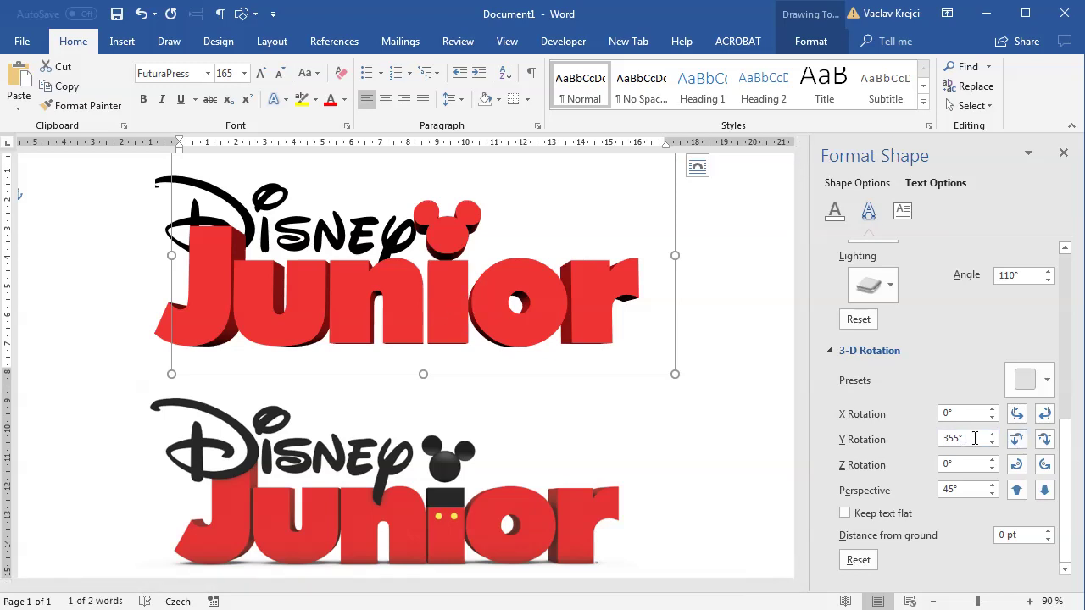
pyautogui.click(1016, 439)
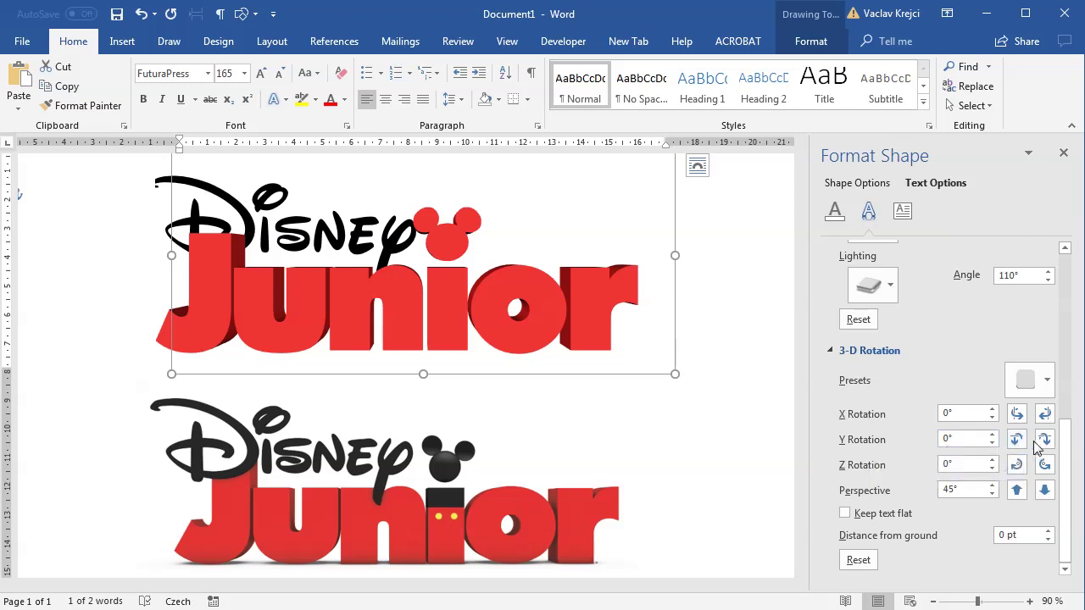
pyautogui.click(992, 443)
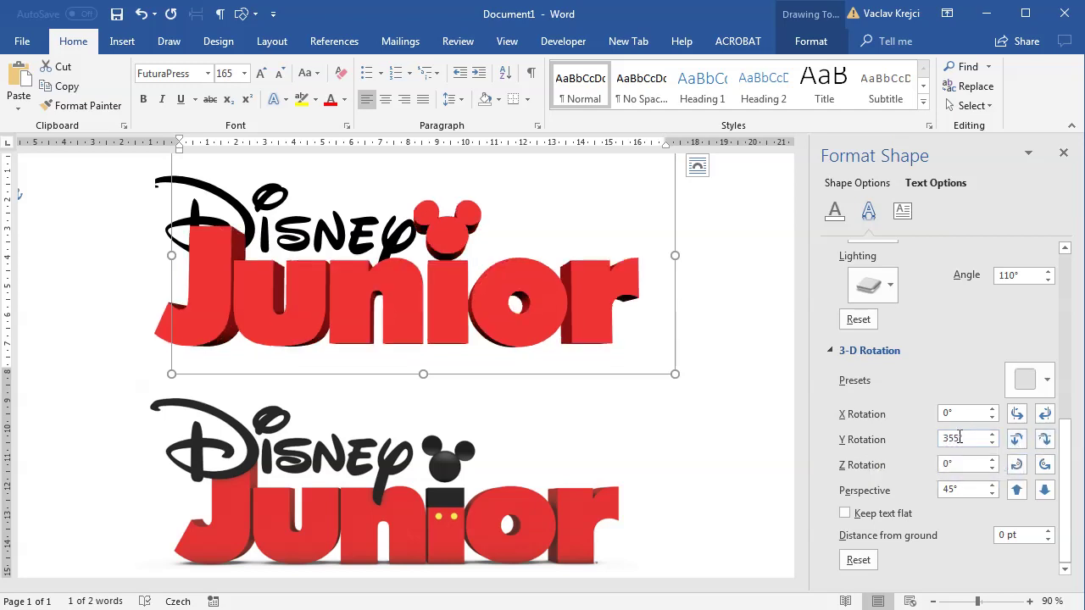
pyautogui.doubleClick(966, 438)
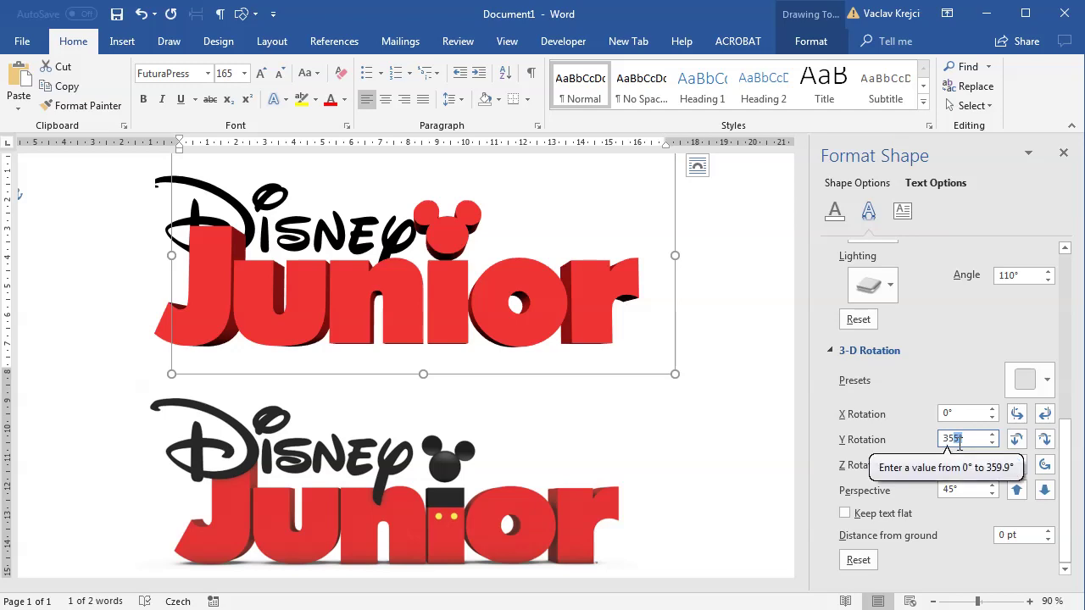
pyautogui.write('8')
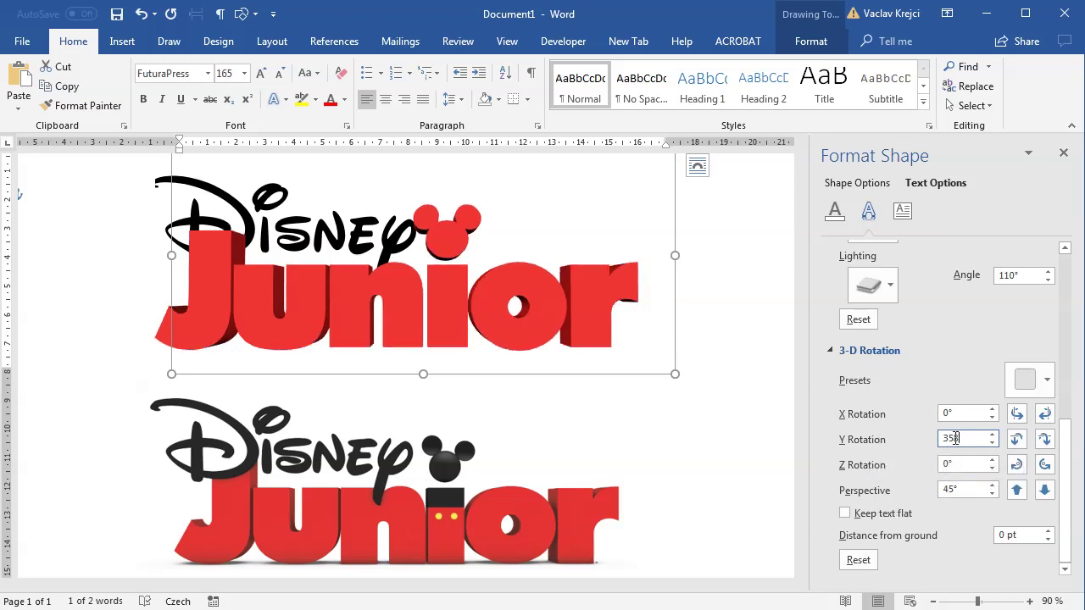
pyautogui.write('7')
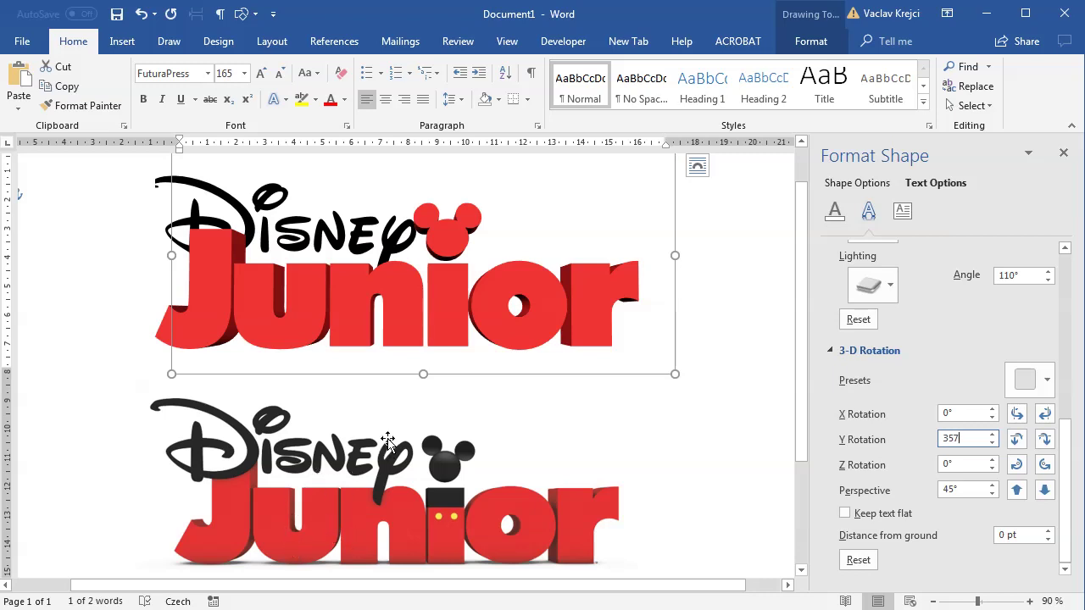
# Switch the Junior text to a gradient fill and apply a light blue linear preset gradient.
pyautogui.click(834, 210)
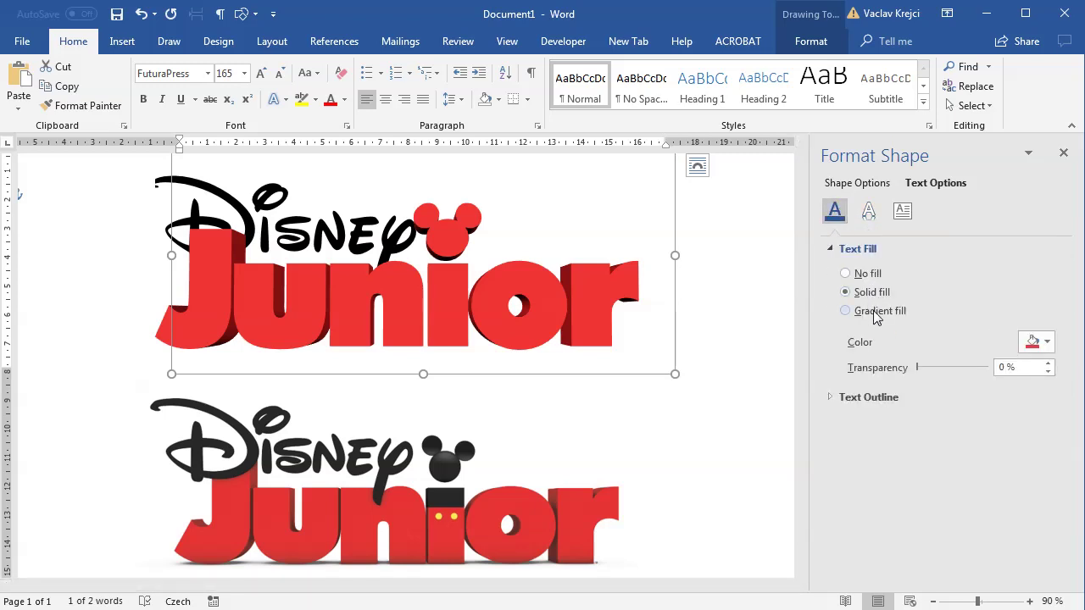
pyautogui.click(877, 311)
pyautogui.moveTo(809, 323); pyautogui.dragTo(770, 344)
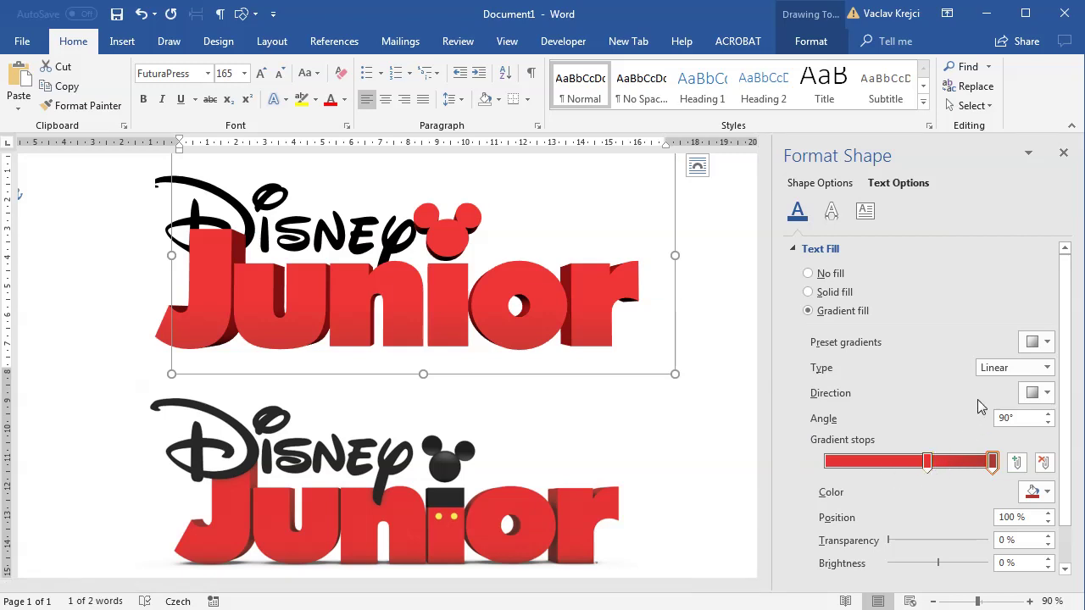
pyautogui.click(1040, 341)
pyautogui.click(1032, 385)
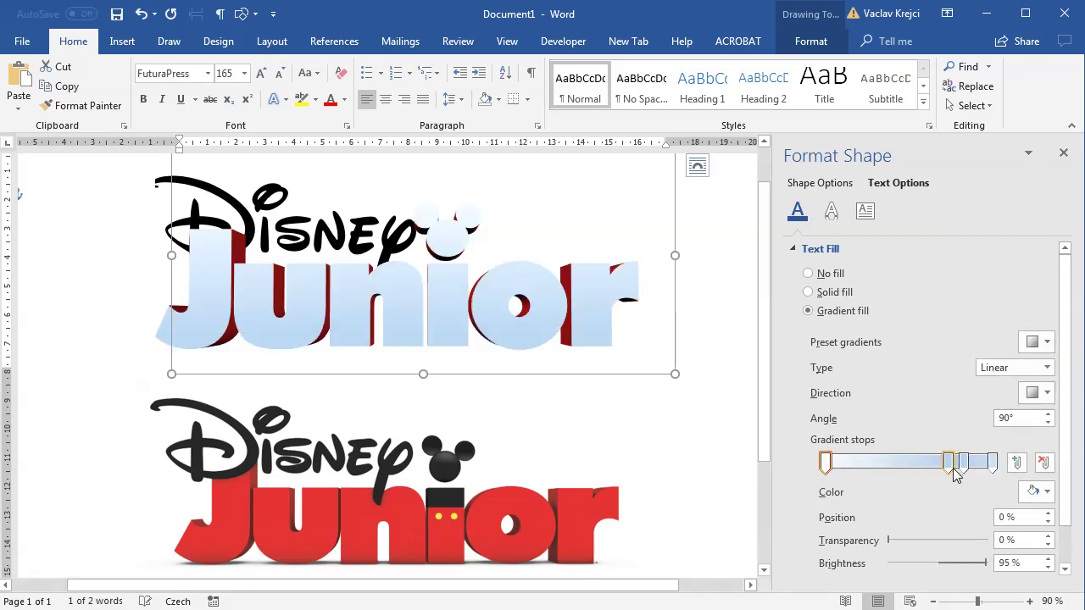
# Reduce the gradient to three stops, with the middle stop at 48% in the recently used red.
pyautogui.moveTo(951, 464); pyautogui.dragTo(907, 466)
pyautogui.click(1034, 491)
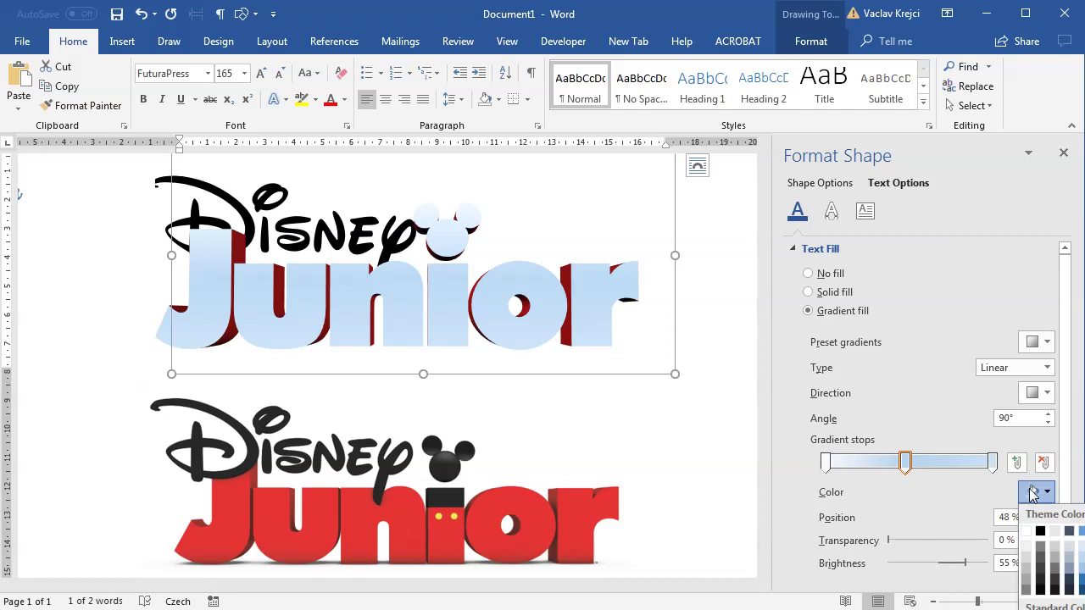
pyautogui.click(1041, 608)
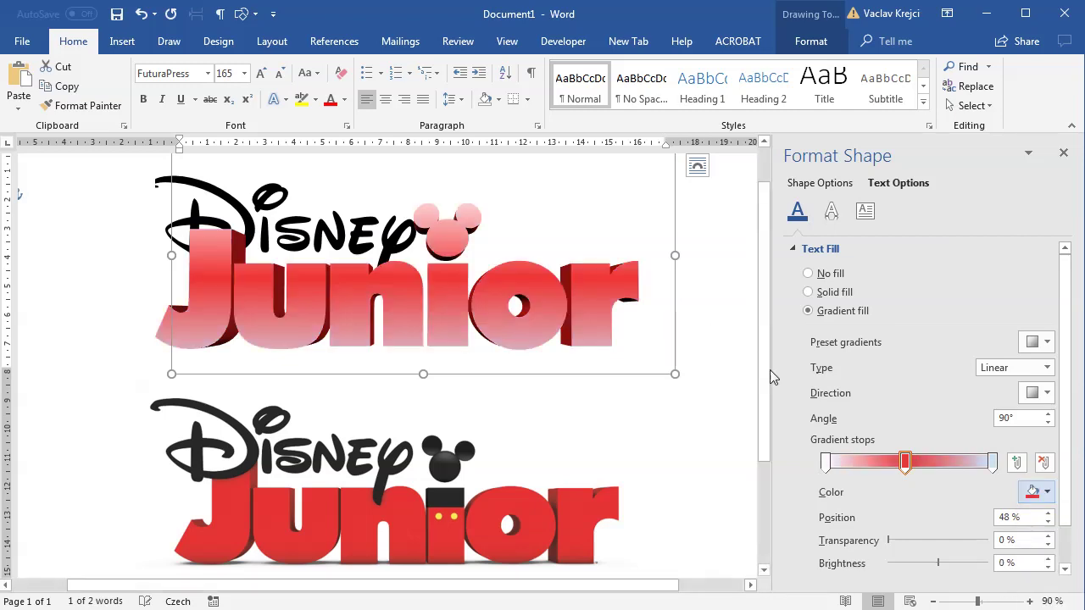
# Recolor the first and last gradient stops of the Junior text with the same red as the middle stop.
pyautogui.click(825, 461)
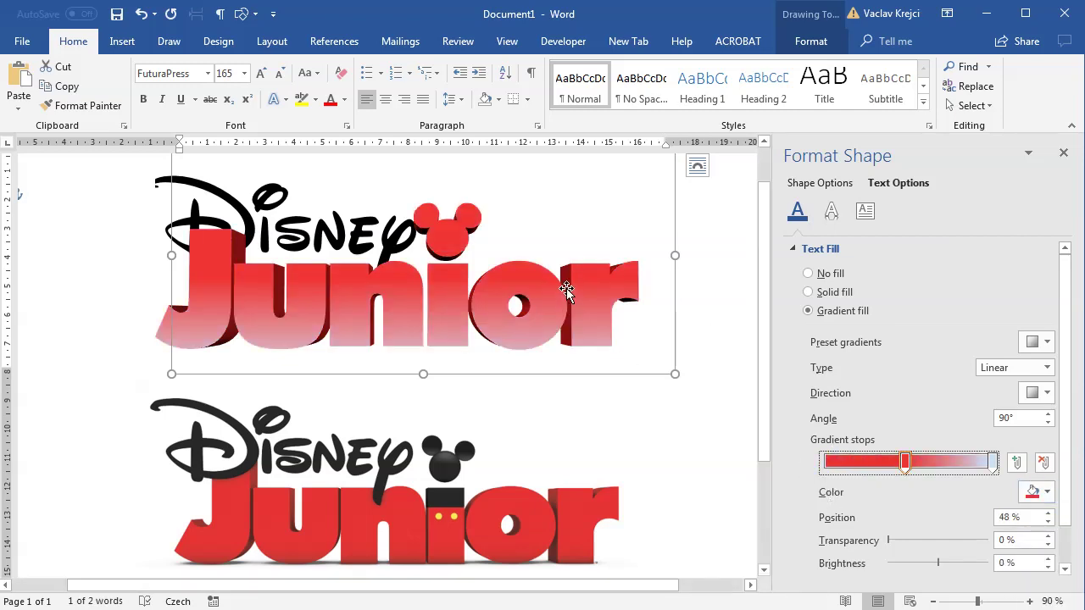
pyautogui.click(992, 462)
pyautogui.click(1034, 491)
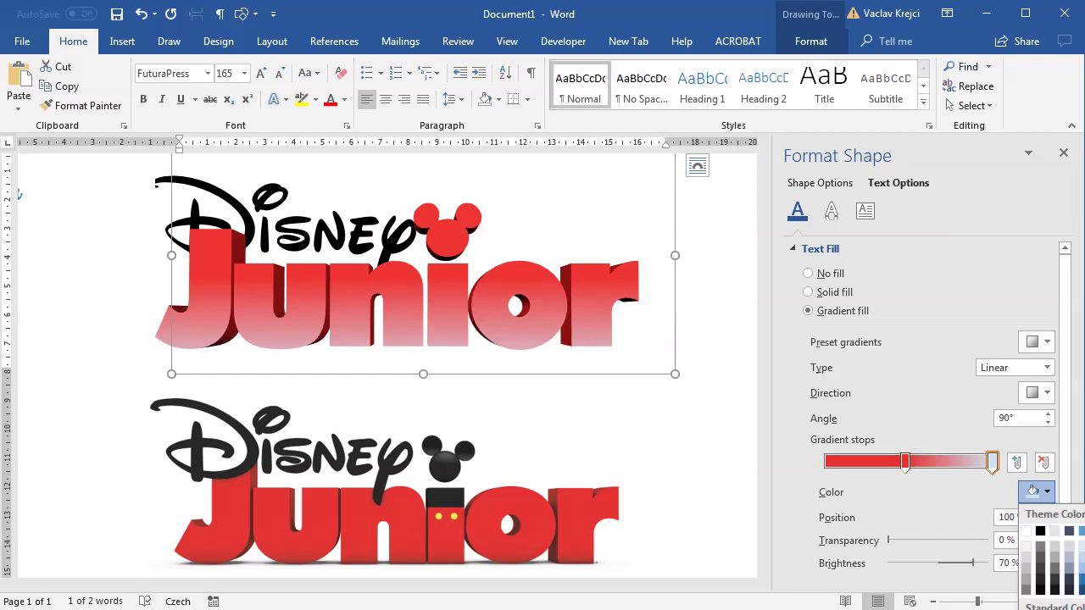
pyautogui.click(1032, 491)
pyautogui.click(1047, 492)
pyautogui.click(1051, 603)
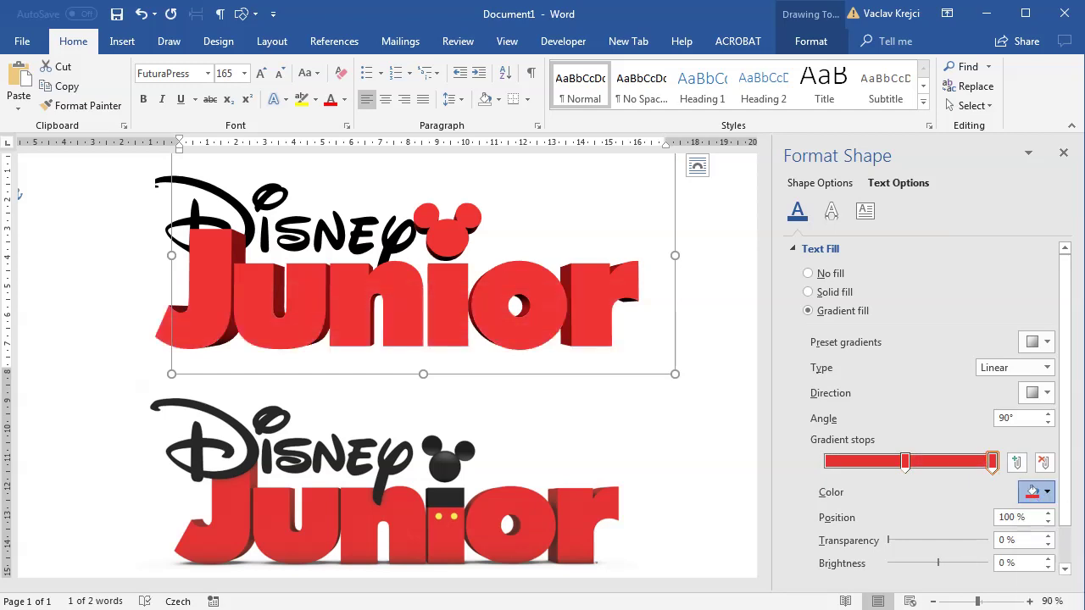
# Darken the last gradient stop to RGB 186, 22, 22 and move the middle stop to 58%.
pyautogui.moveTo(844, 278); pyautogui.dragTo(846, 295)
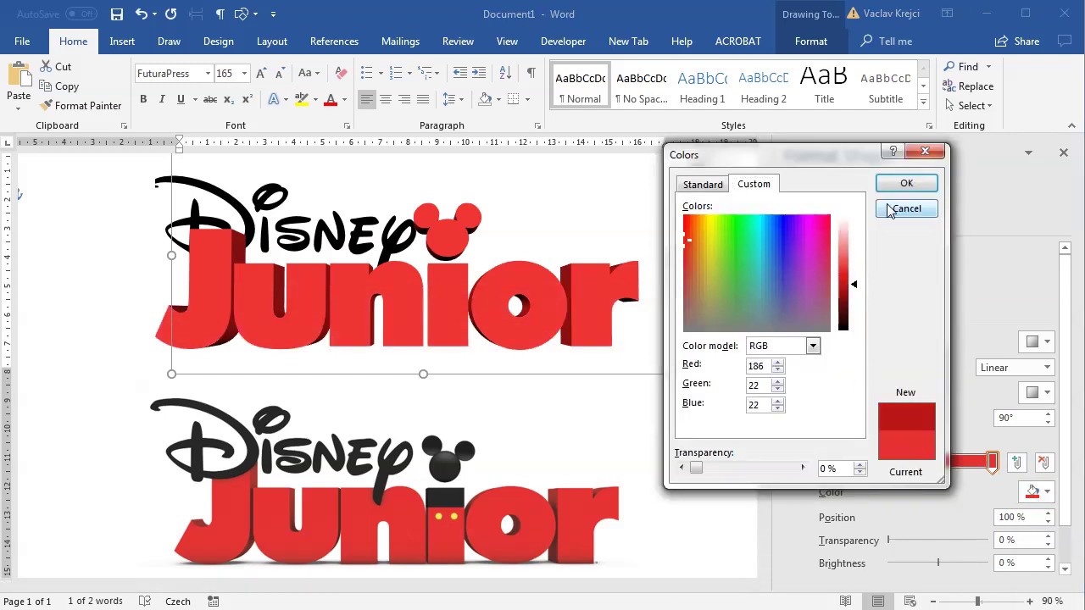
pyautogui.click(892, 185)
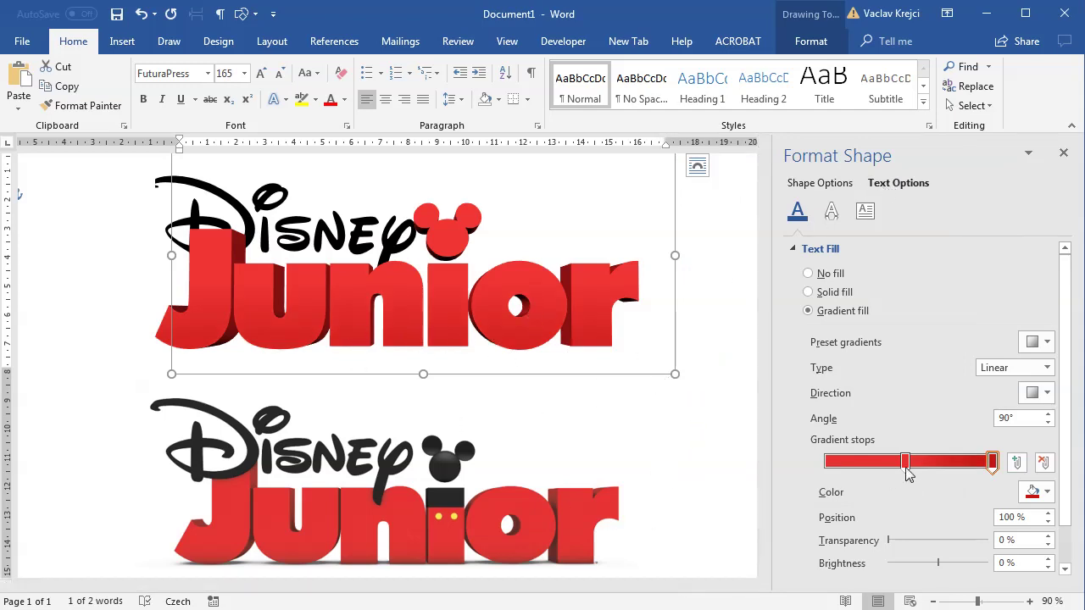
pyautogui.moveTo(905, 463)
pyautogui.mouseDown()
pyautogui.moveTo(815, 464)
pyautogui.moveTo(924, 468)
pyautogui.mouseUp()
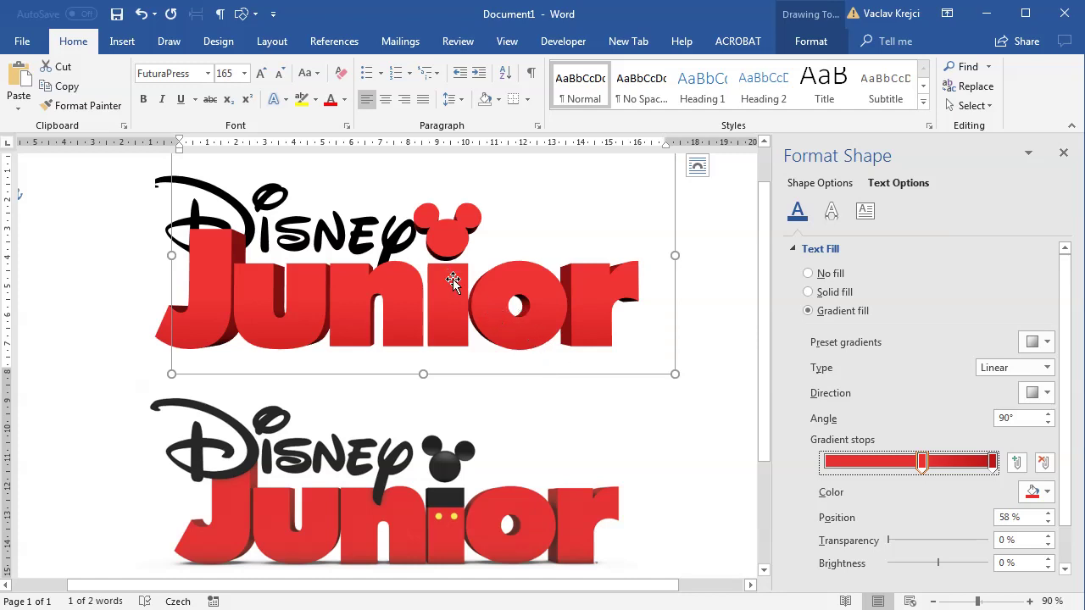
# Give the letter i in Junior a gradient that is black up to 52% and changes sharply to red below.
pyautogui.moveTo(423, 227); pyautogui.dragTo(484, 320)
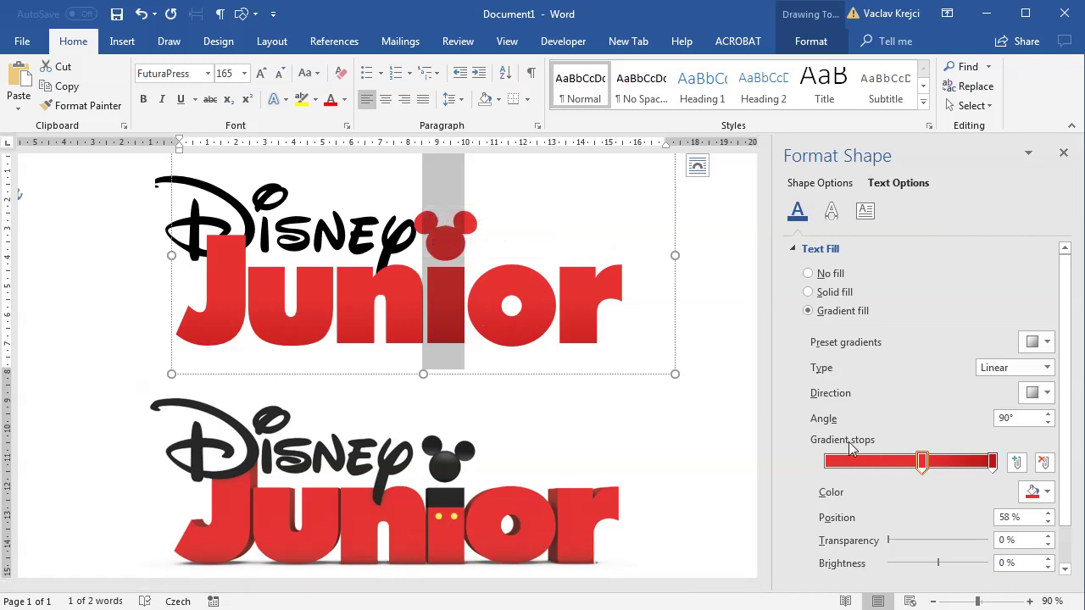
pyautogui.click(872, 462)
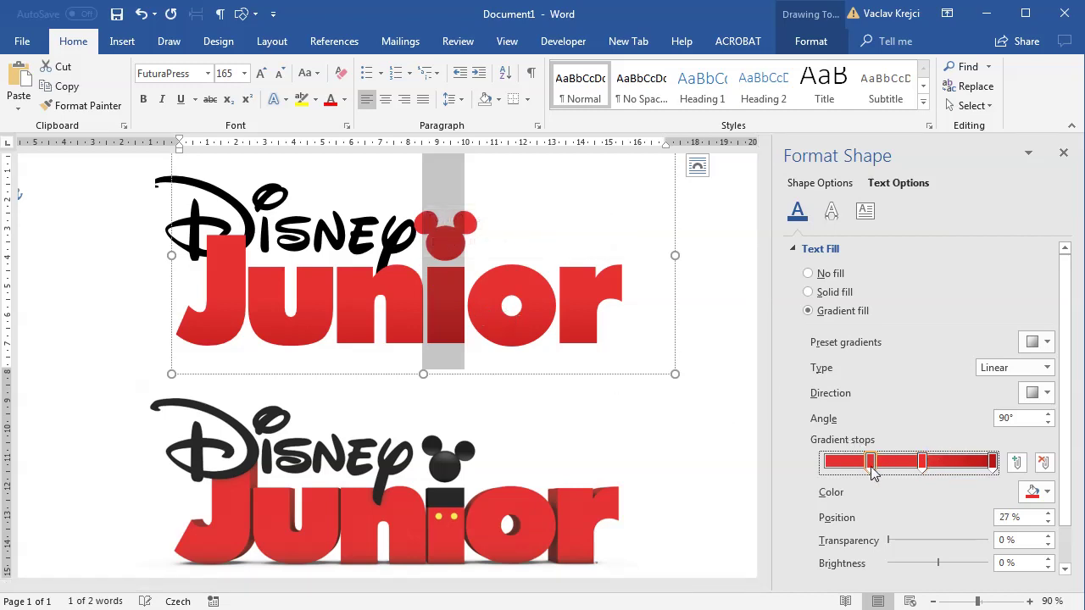
pyautogui.click(856, 462)
pyautogui.click(1034, 492)
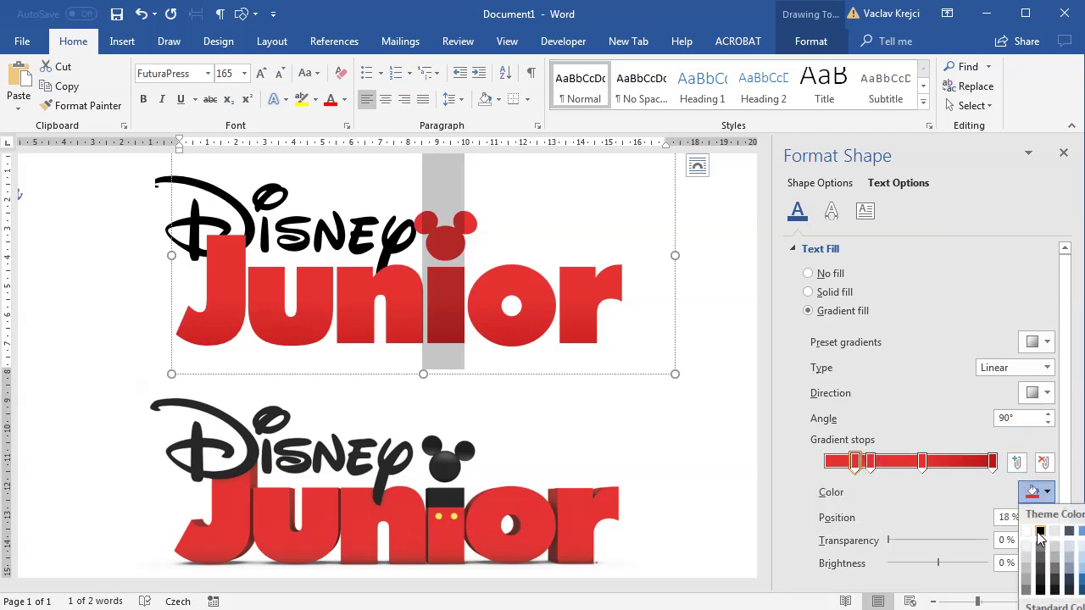
pyautogui.click(1040, 532)
pyautogui.moveTo(856, 465); pyautogui.dragTo(913, 471)
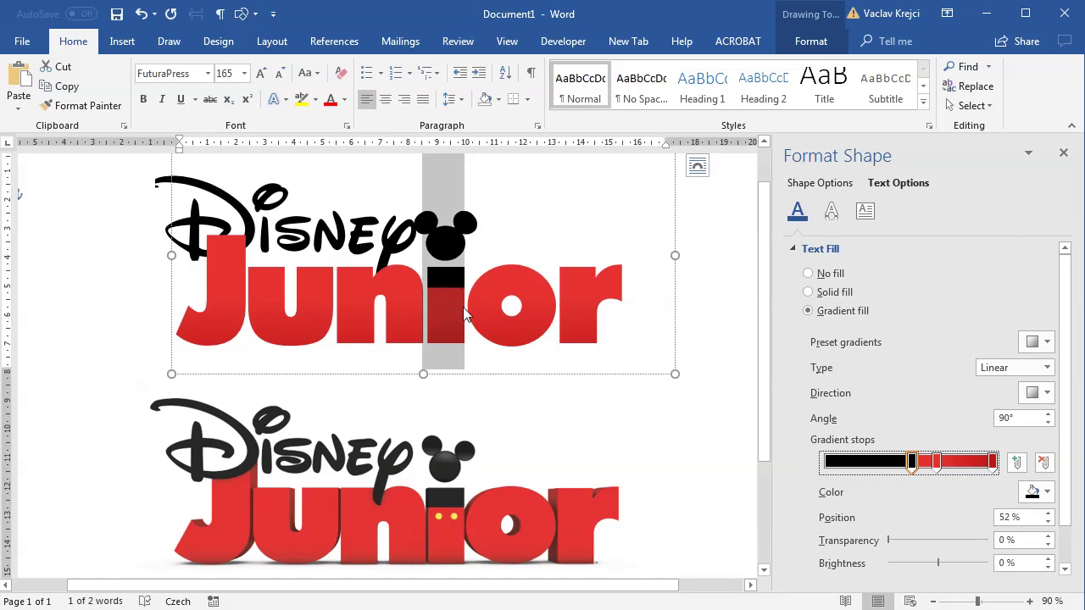
# Bring the Disney text box in front of the Junior text and adjust its position and height above it.
pyautogui.click(674, 317)
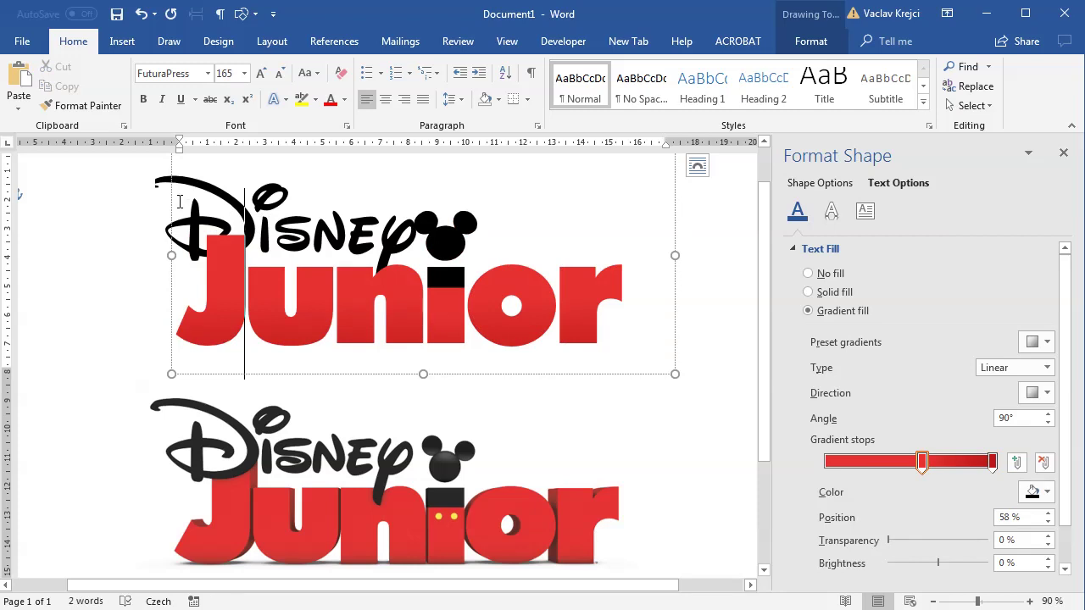
pyautogui.click(210, 193)
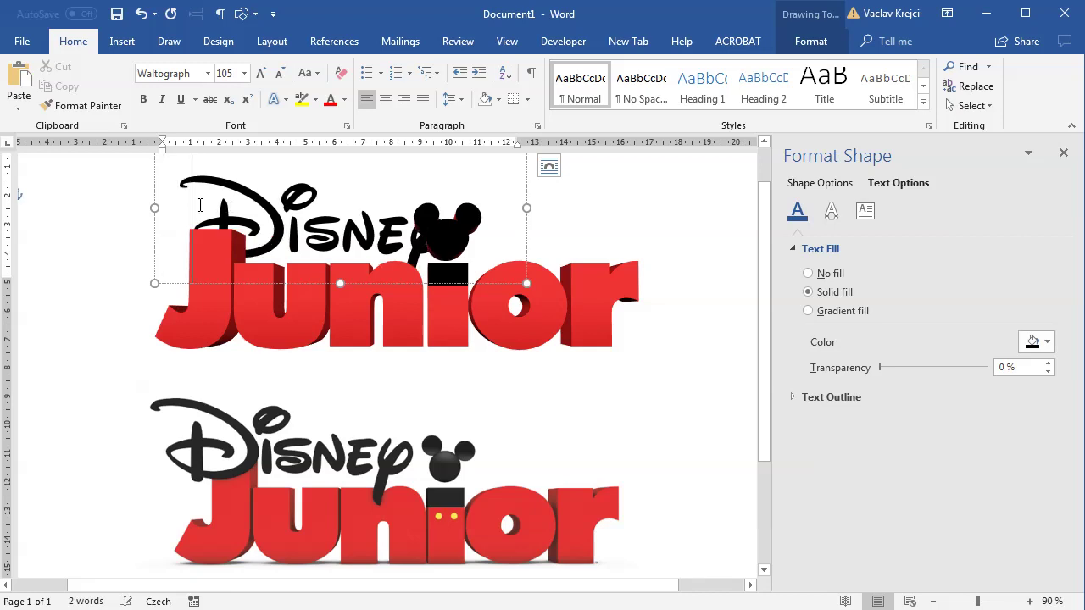
pyautogui.moveTo(526, 209); pyautogui.dragTo(511, 193)
pyautogui.rightClick(511, 193)
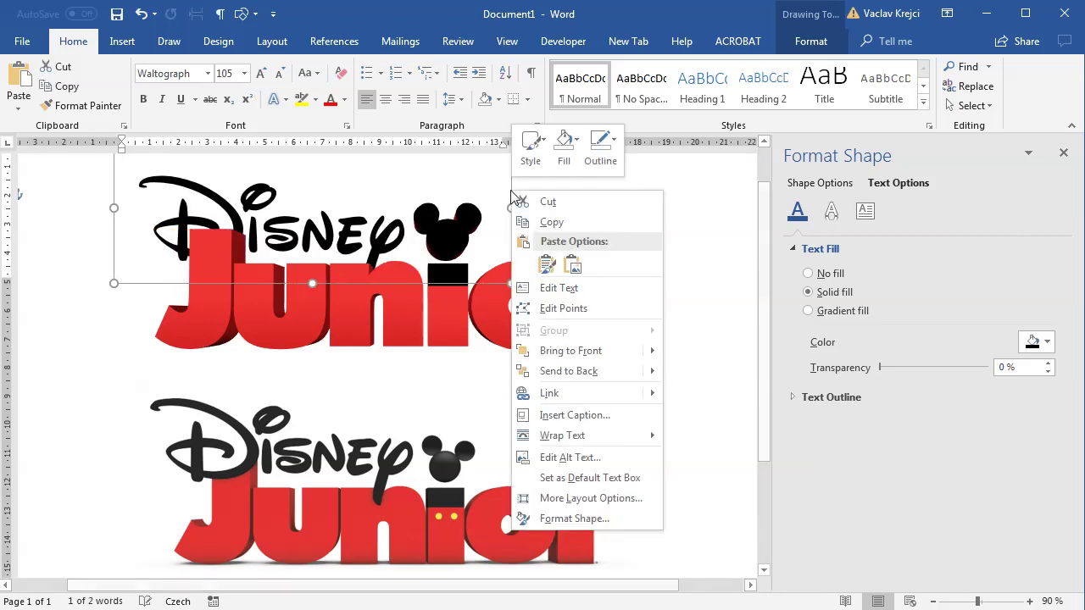
pyautogui.click(567, 351)
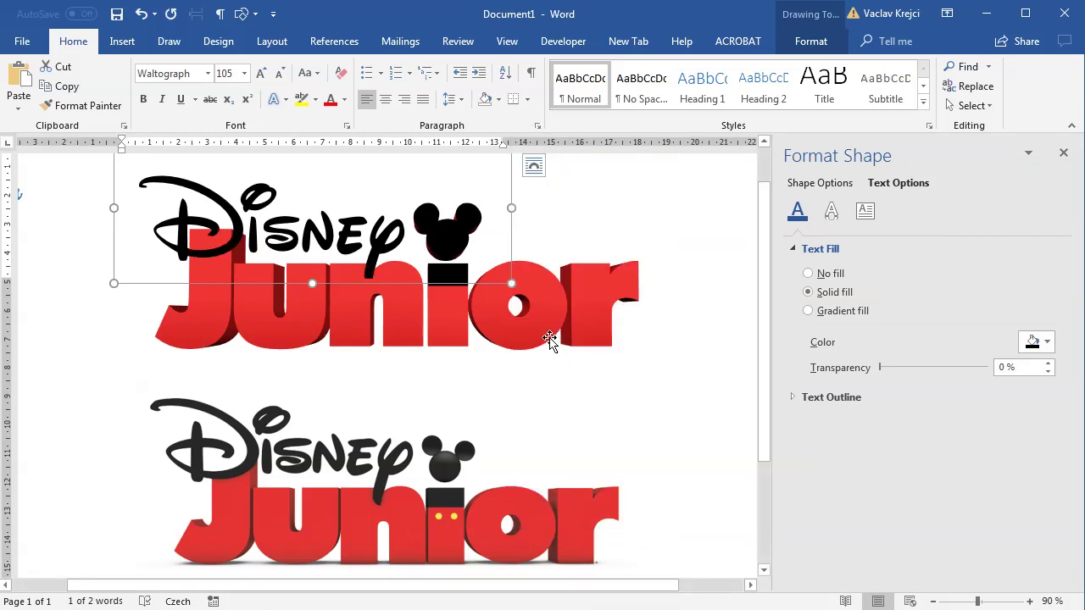
pyautogui.moveTo(312, 283); pyautogui.dragTo(312, 296)
pyautogui.moveTo(765, 387); pyautogui.dragTo(760, 370)
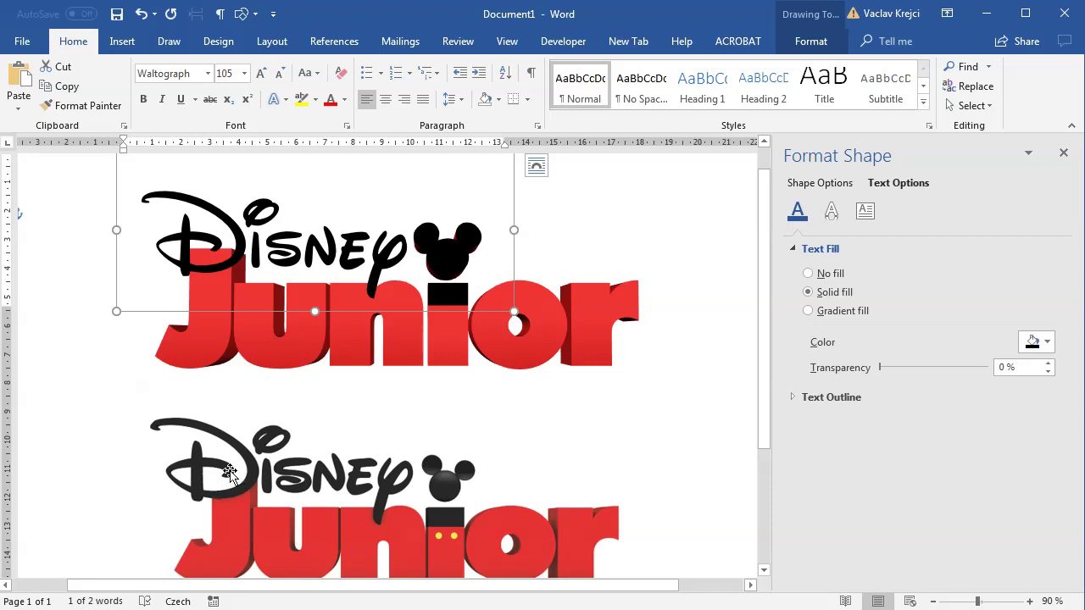
# Draw an oval about 3.31 cm high and 3.37 cm wide over the letter D of Disney.
pyautogui.click(122, 40)
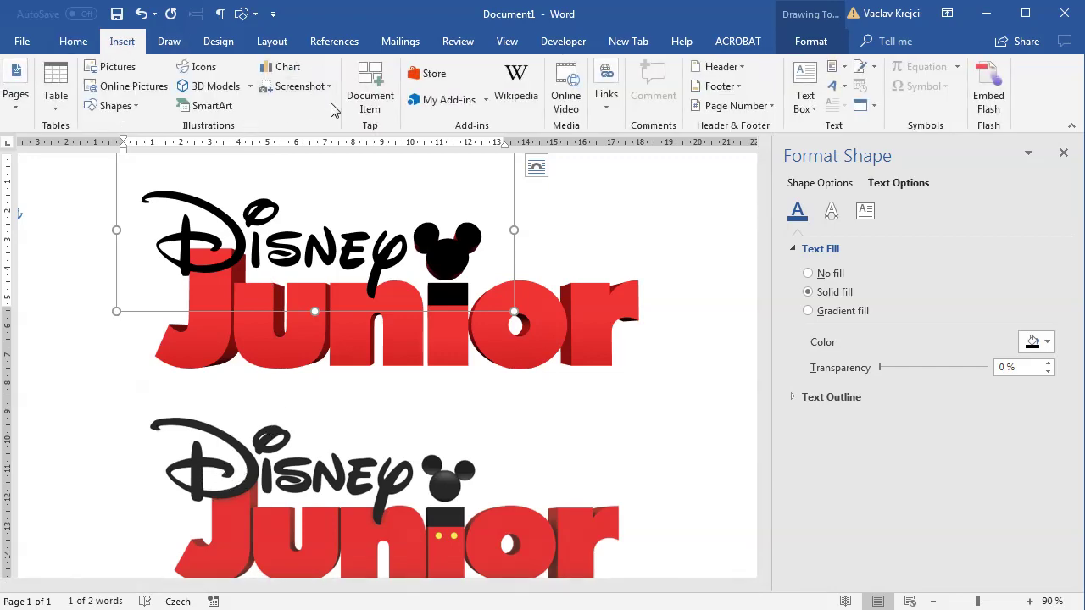
pyautogui.click(127, 106)
pyautogui.click(153, 138)
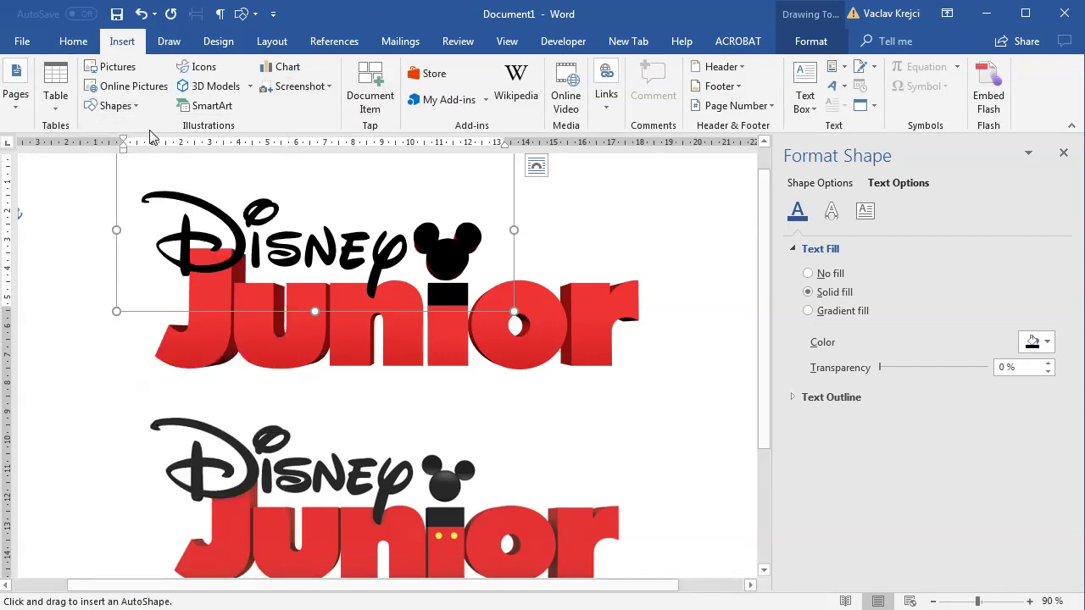
pyautogui.click(153, 138)
pyautogui.moveTo(156, 174); pyautogui.dragTo(252, 269)
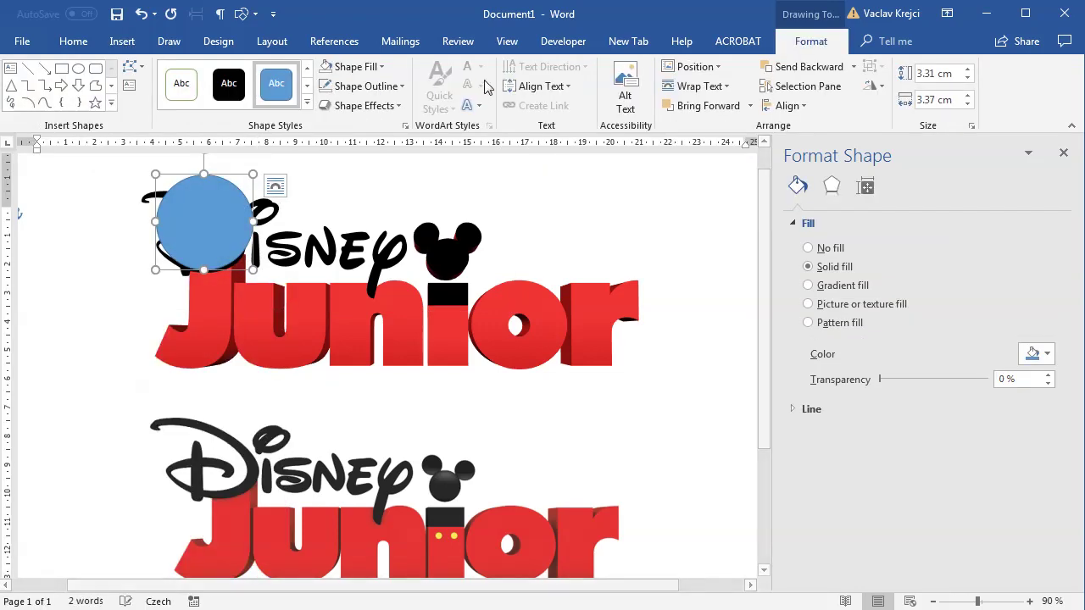
# Fill the oval over the D with white and remove its outline.
pyautogui.click(348, 66)
pyautogui.click(325, 104)
pyautogui.click(356, 86)
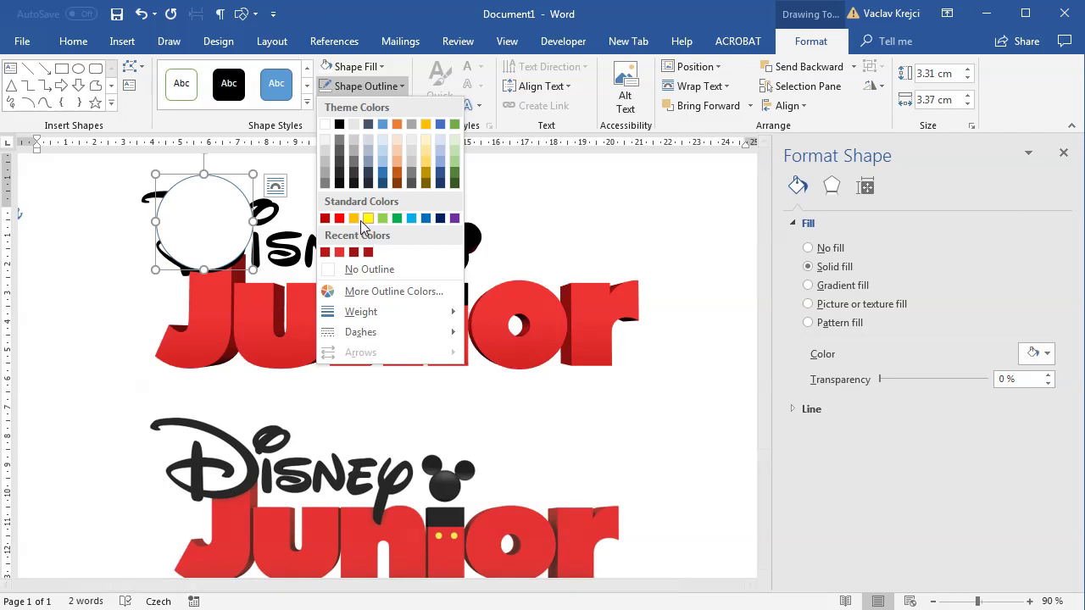
pyautogui.click(356, 269)
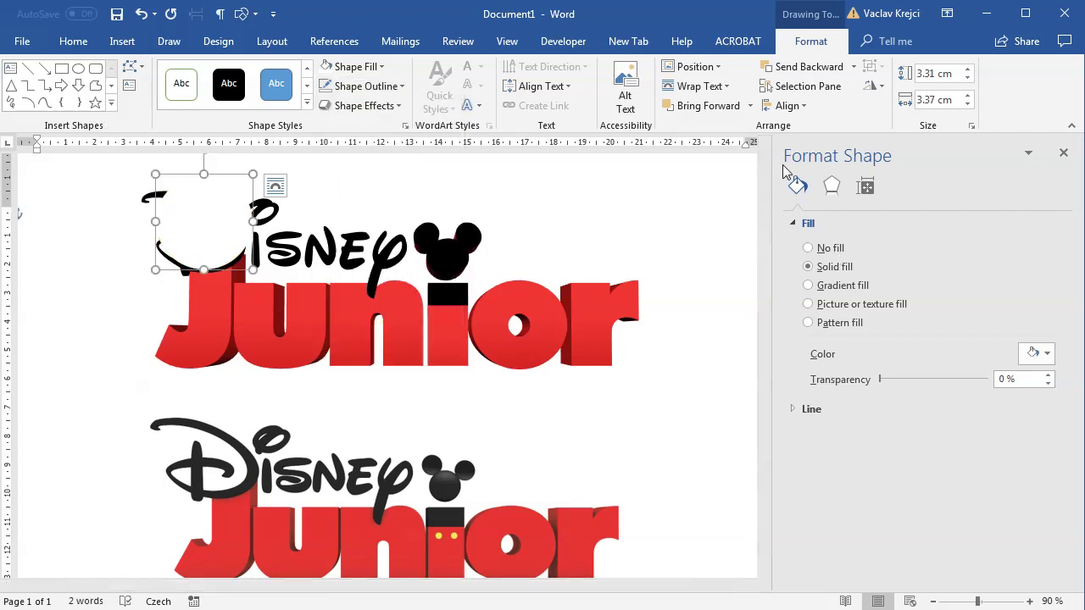
# Move Oval 3 in the stacking order between Text Box 1 and Text Box 2, behind the Disney text.
pyautogui.click(68, 42)
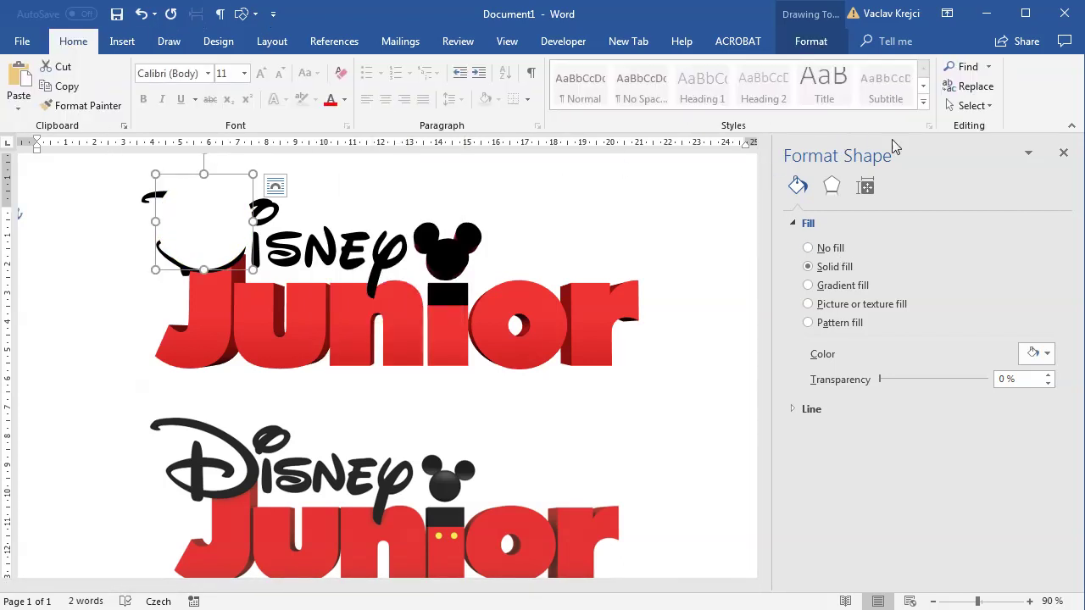
pyautogui.click(963, 110)
pyautogui.click(977, 192)
pyautogui.moveTo(904, 214); pyautogui.dragTo(910, 239)
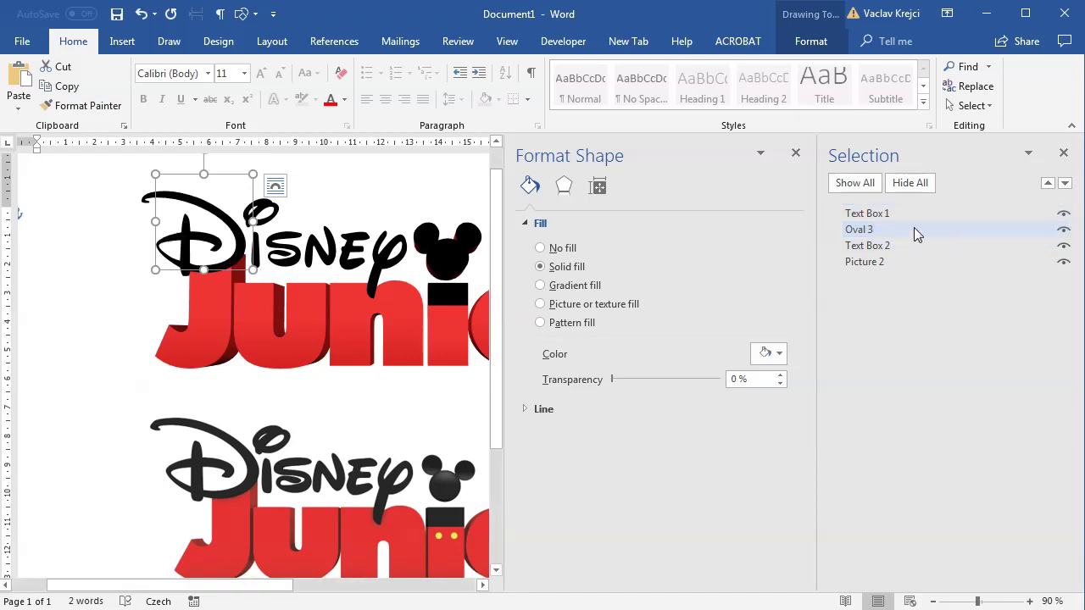
pyautogui.click(115, 296)
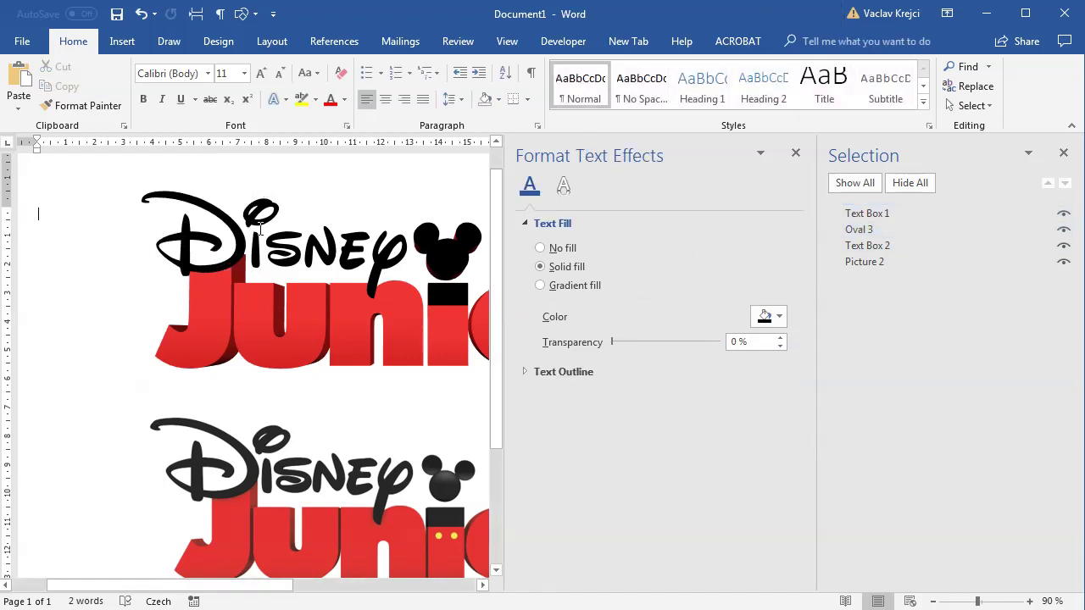
pyautogui.click(1063, 152)
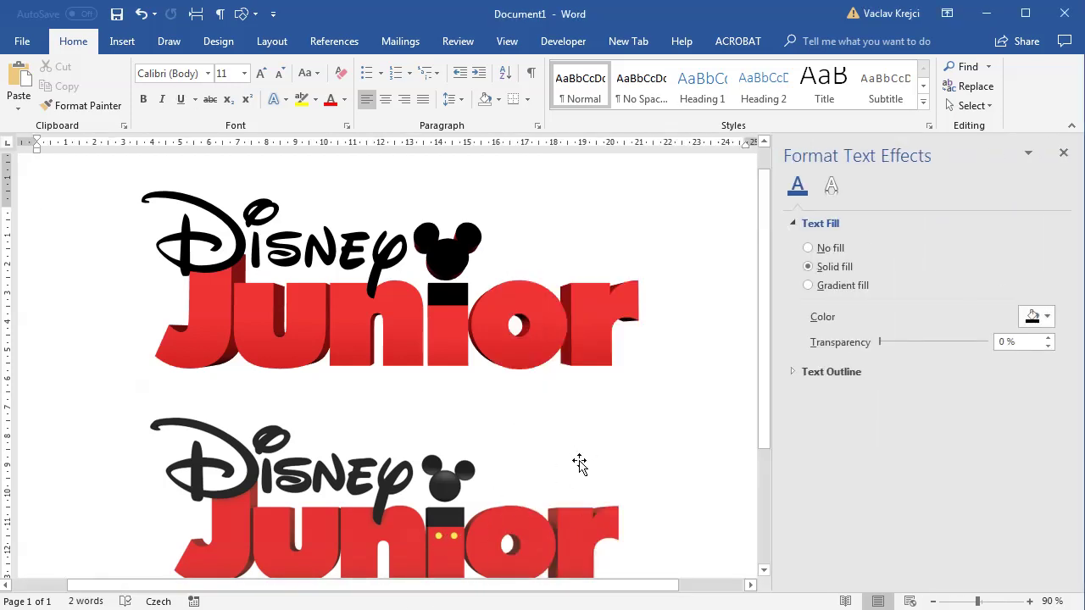
# Draw a small circle about 0.19 cm across on the red part of the letter i, just below the black band.
pyautogui.click(1016, 601)
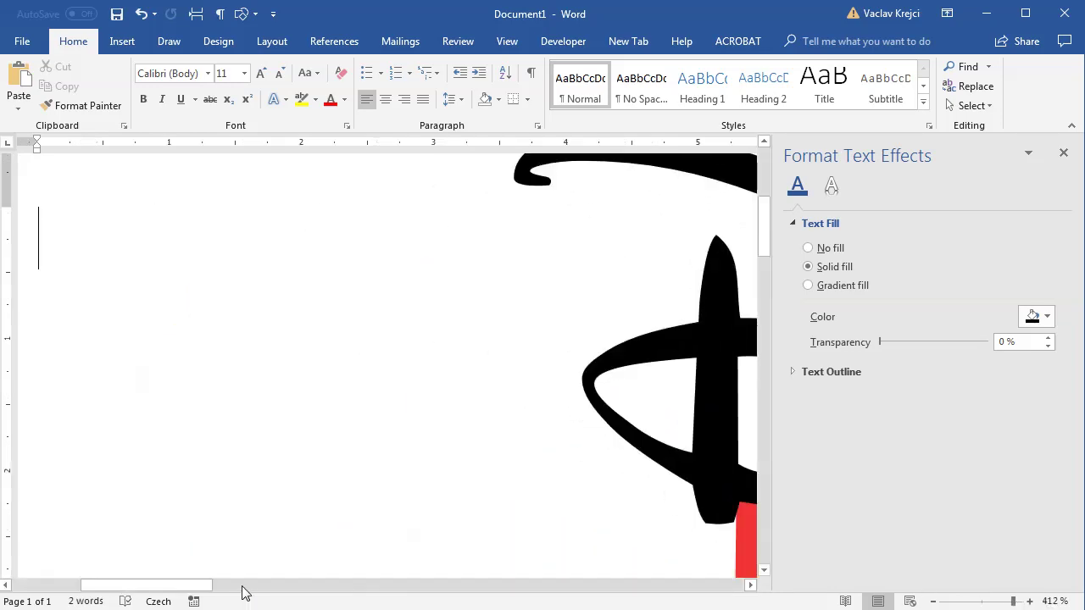
pyautogui.moveTo(317, 588); pyautogui.dragTo(485, 589)
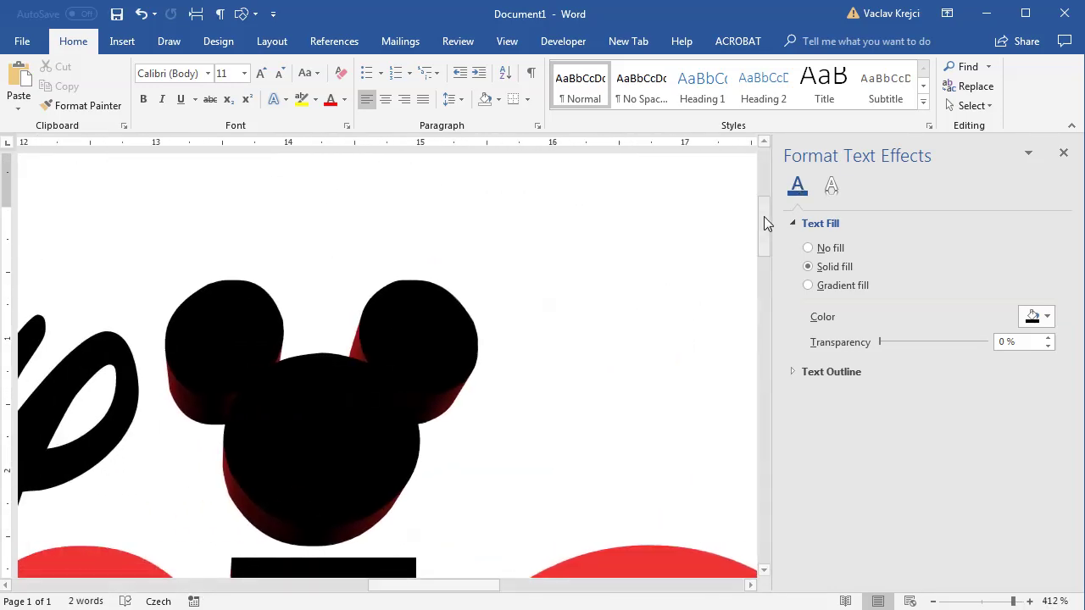
pyautogui.moveTo(764, 217); pyautogui.dragTo(764, 251)
pyautogui.click(119, 42)
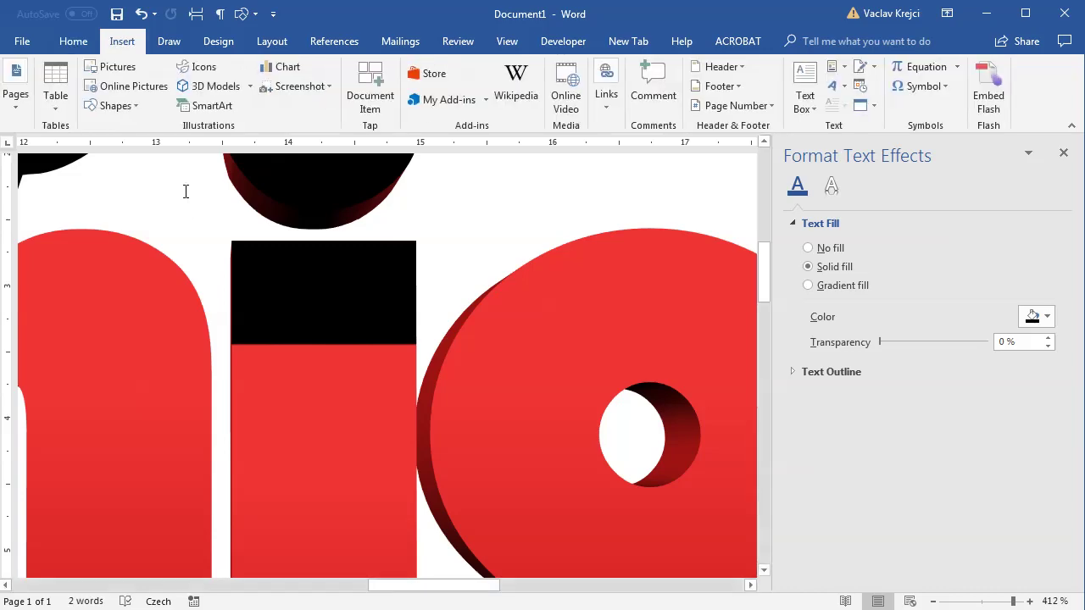
pyautogui.click(112, 105)
pyautogui.click(159, 145)
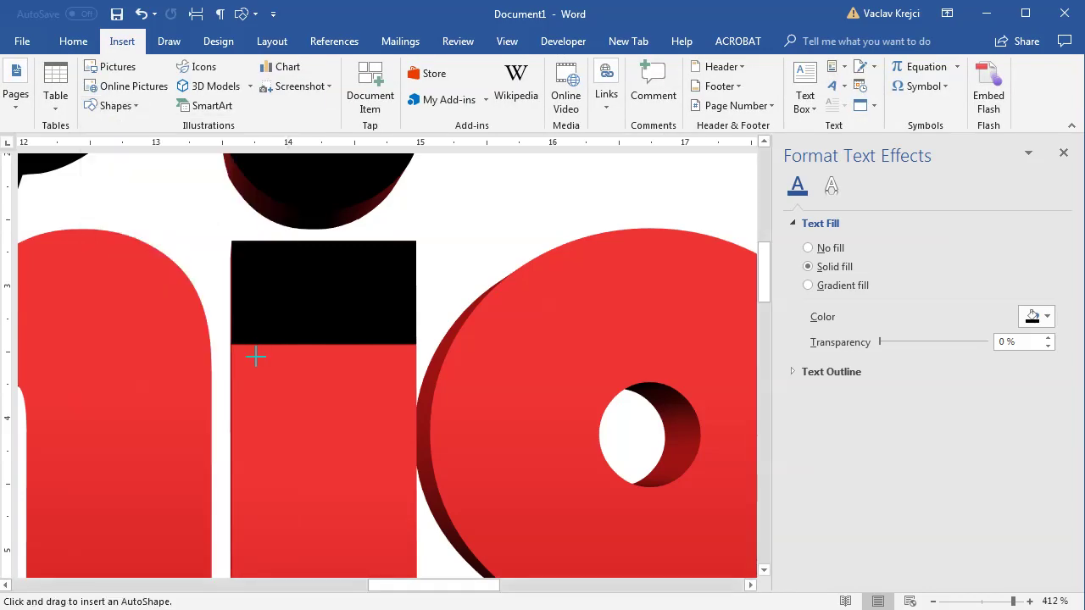
pyautogui.moveTo(289, 389); pyautogui.dragTo(293, 398)
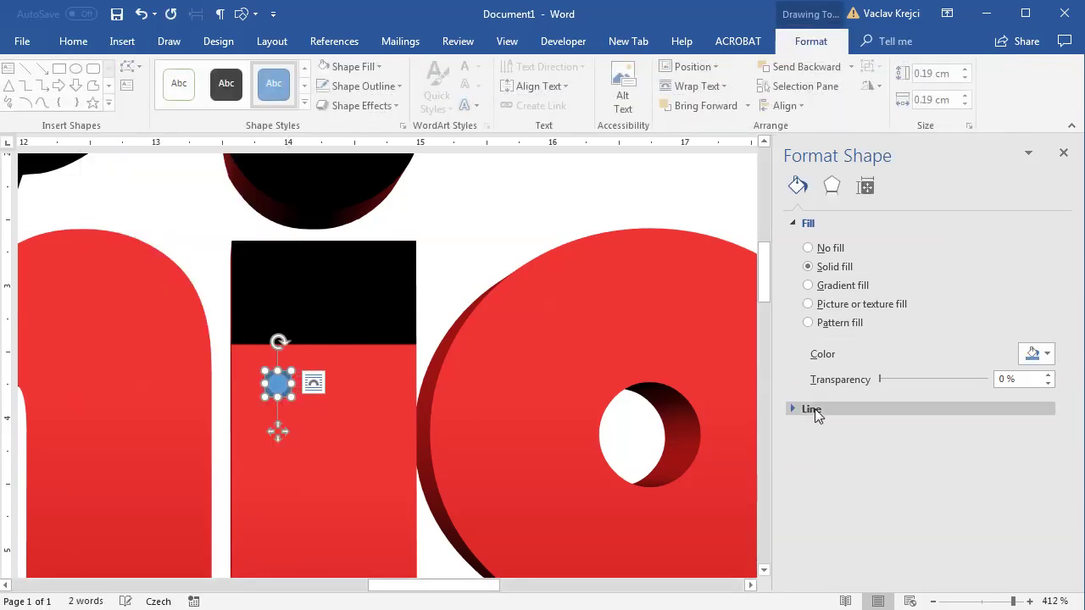
# Fill the small circle on the letter i with a light orange-yellow from the standard color palette.
pyautogui.click(1035, 353)
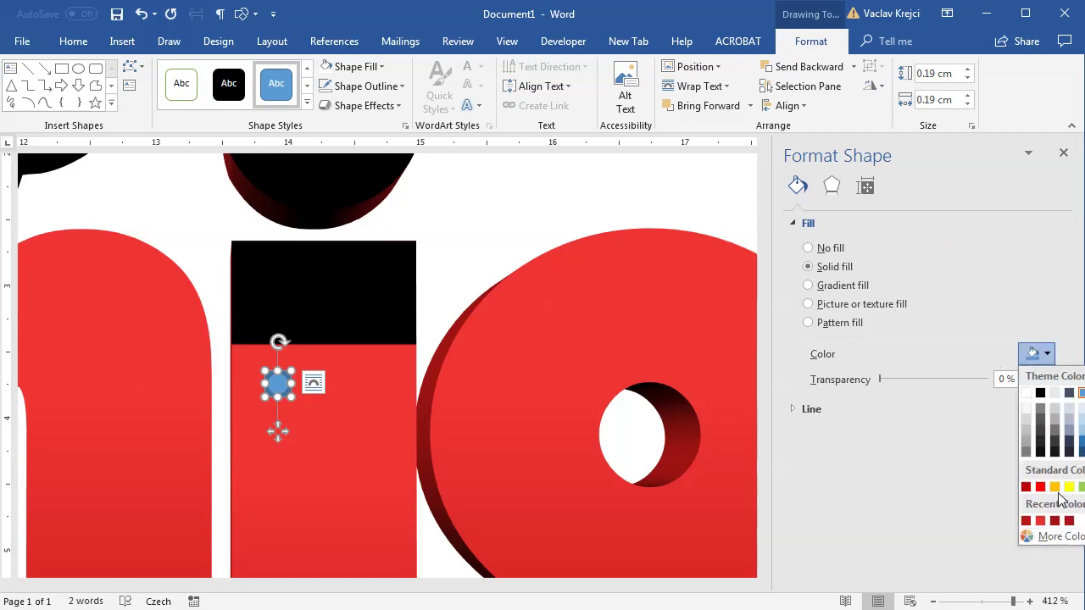
pyautogui.click(1069, 489)
pyautogui.click(1036, 354)
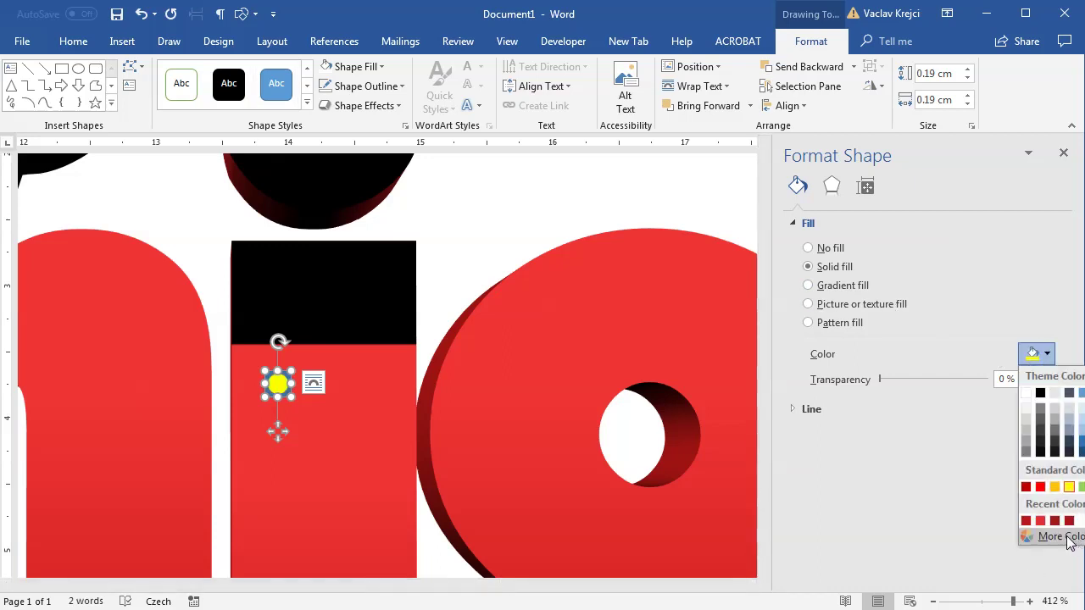
pyautogui.click(1057, 537)
pyautogui.click(754, 315)
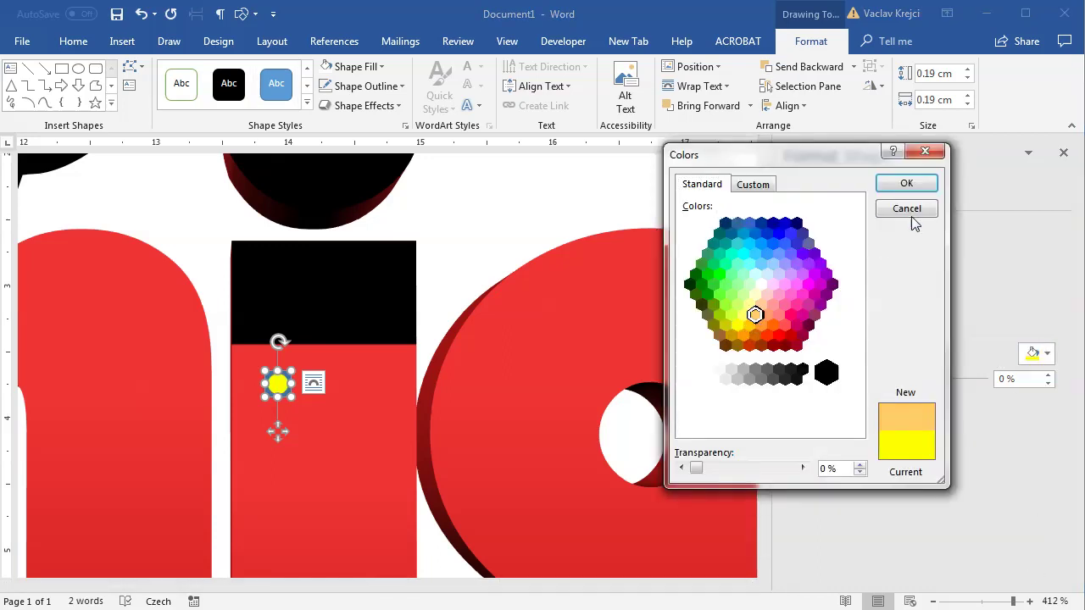
pyautogui.click(903, 184)
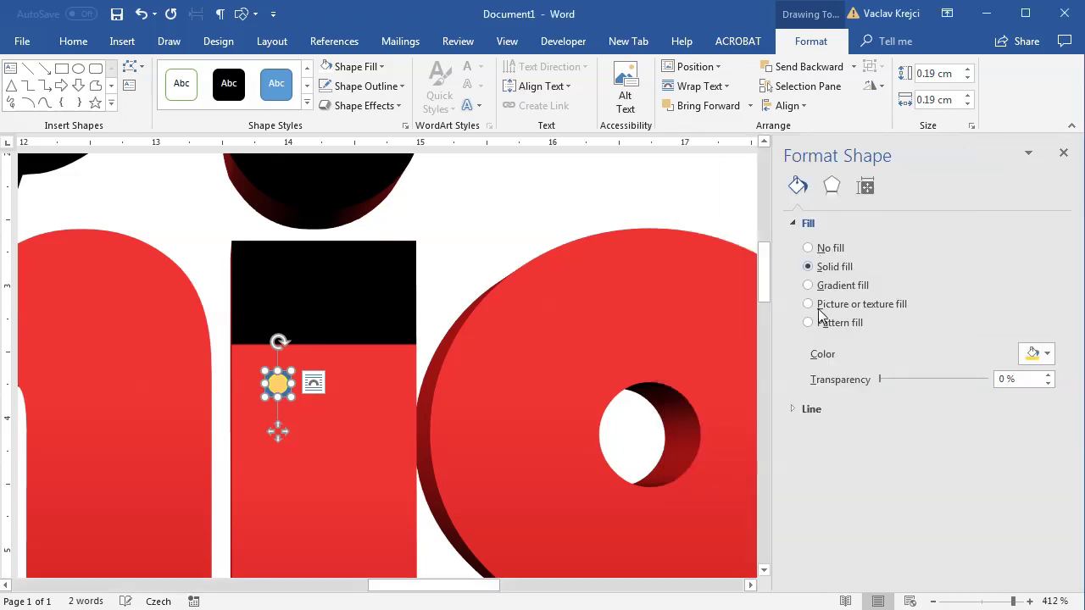
# Give the small circle a dark red outline and shift it to a custom, more brownish red.
pyautogui.click(814, 410)
pyautogui.click(1042, 503)
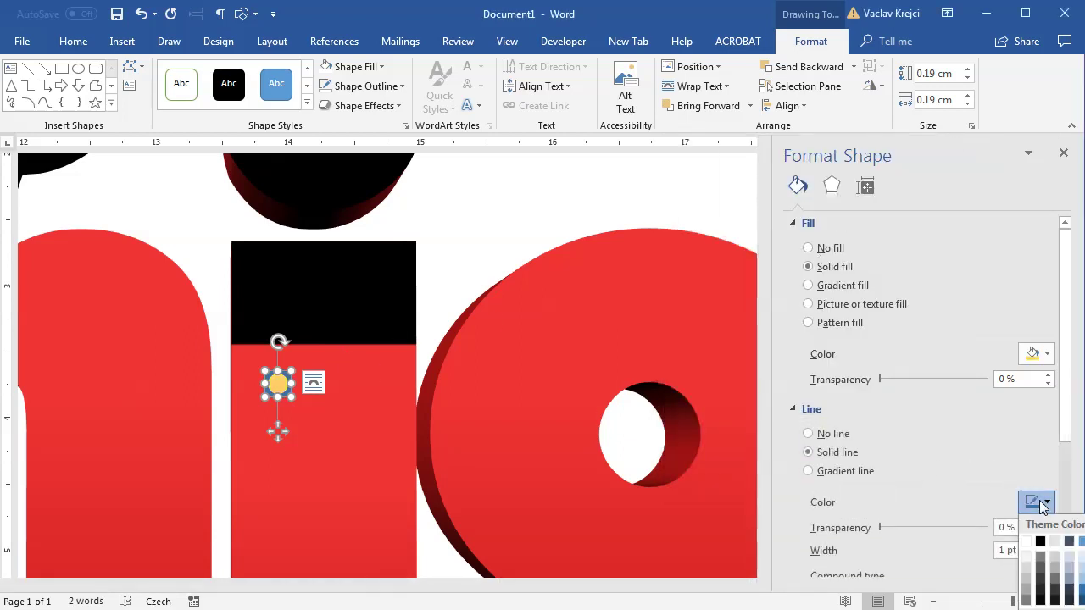
pyautogui.click(1043, 606)
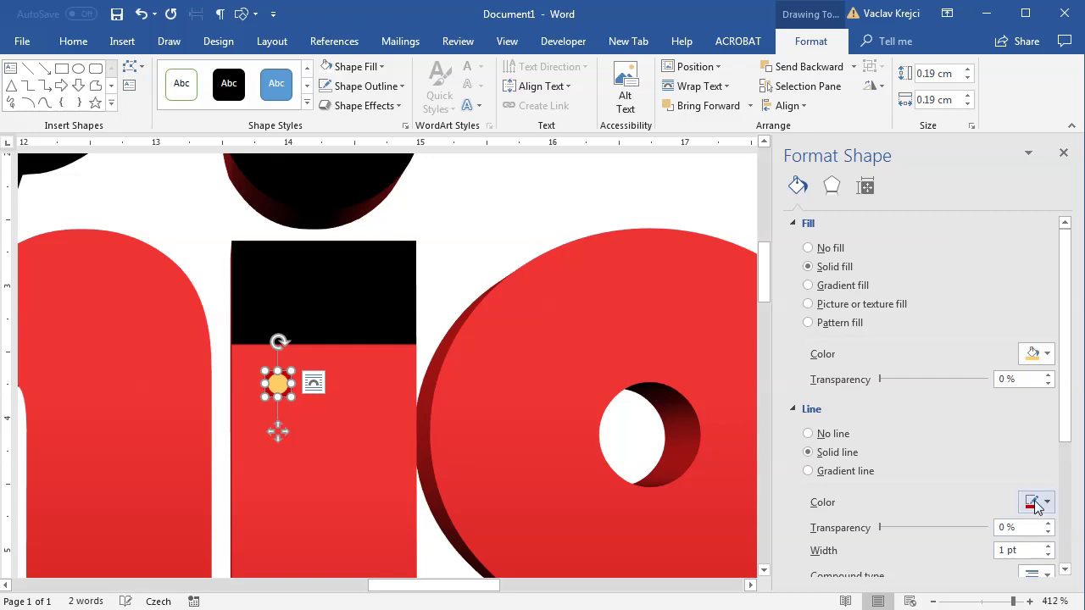
pyautogui.click(1043, 503)
pyautogui.click(1051, 603)
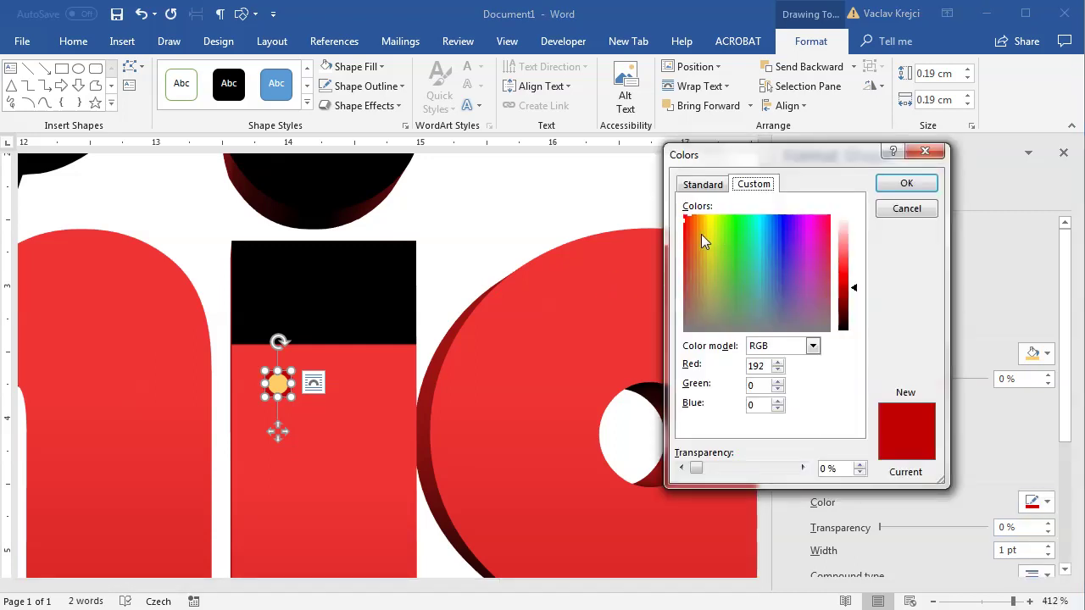
pyautogui.click(701, 234)
pyautogui.click(906, 183)
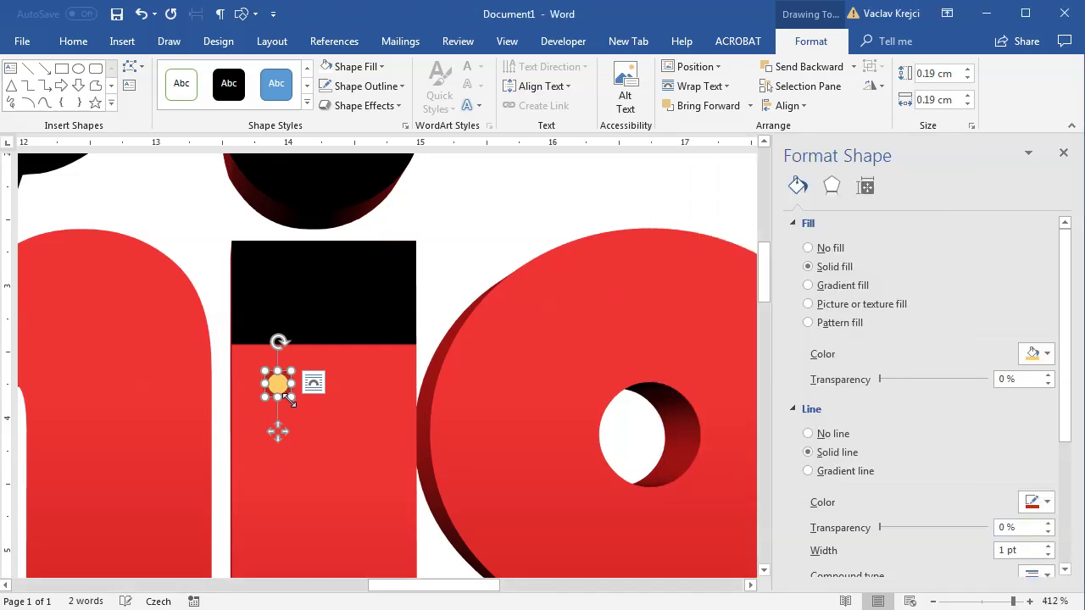
# Enlarge the small circle to about 0.22 cm and place a copy level with it on the other side of the i.
pyautogui.moveTo(290, 399); pyautogui.dragTo(288, 395)
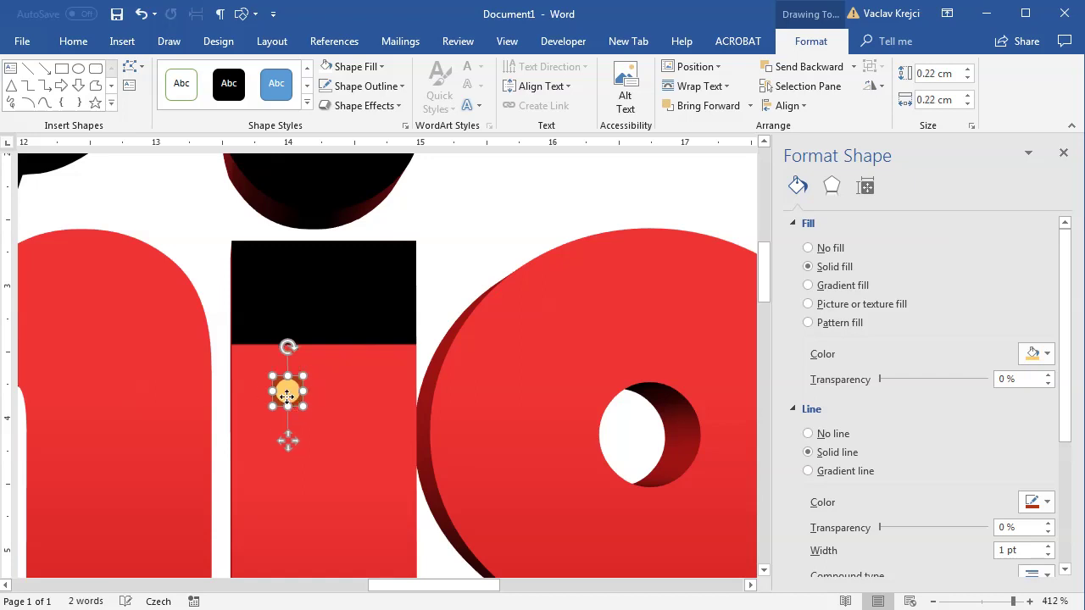
pyautogui.hotkey('ctrl', 'c')
pyautogui.hotkey('ctrl', 'v')
pyautogui.moveTo(344, 497); pyautogui.dragTo(360, 442)
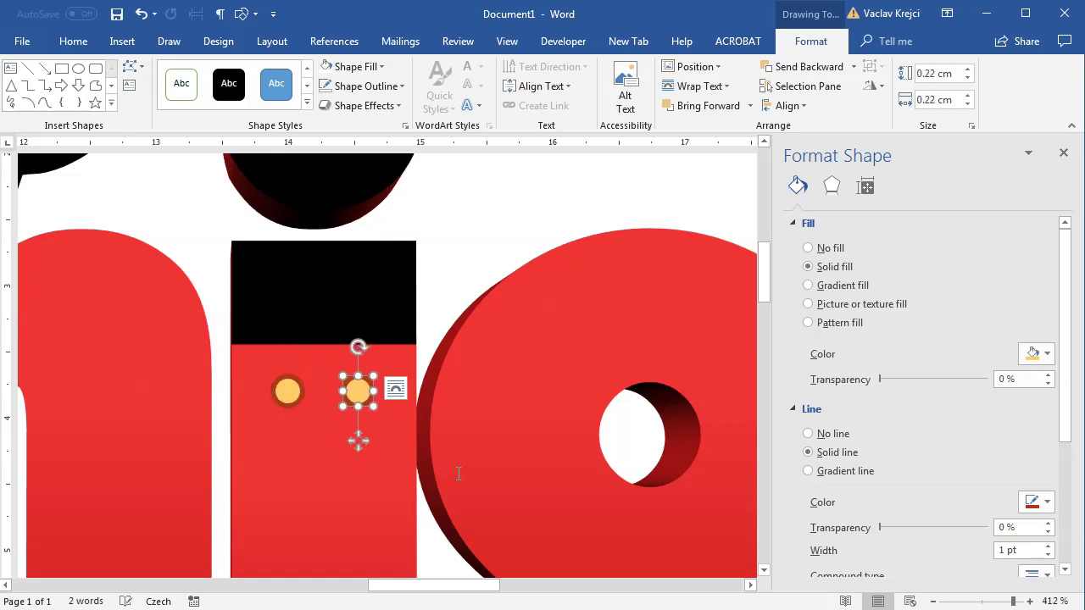
# Examine the whole logo against the reference picture, checking the two buttons on the i and the shadow beneath Junior.
pyautogui.click(982, 601)
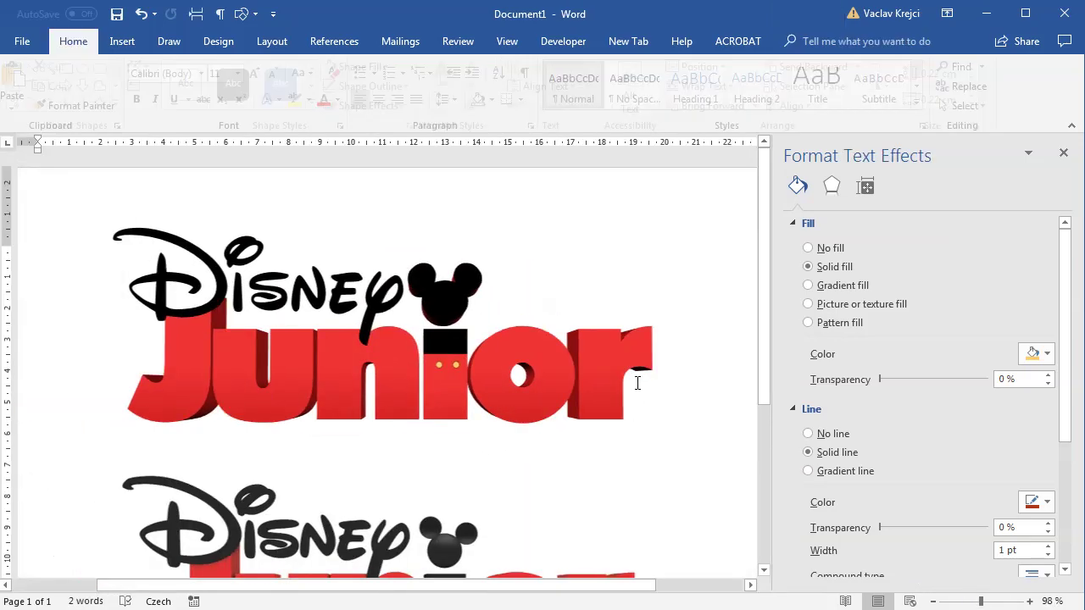
pyautogui.scroll(-2, 637, 384)
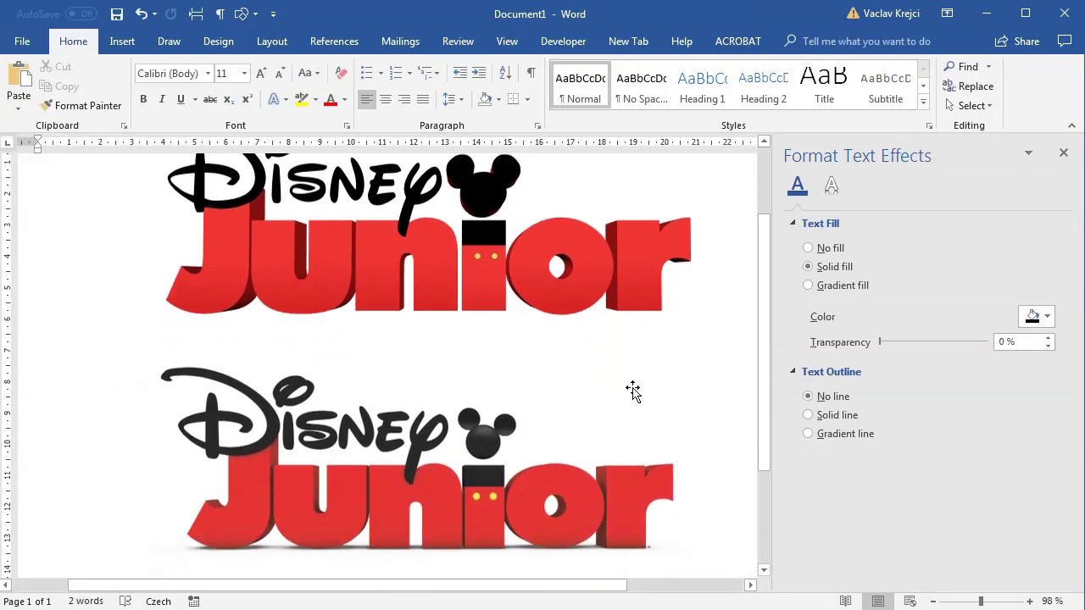
pyautogui.click(494, 251)
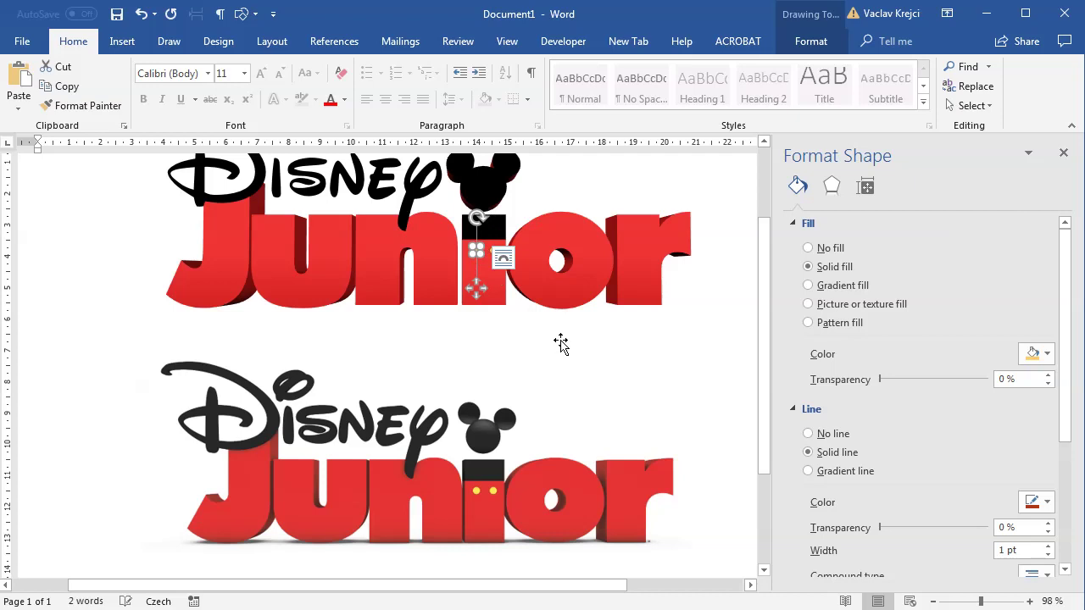
pyautogui.click(563, 343)
pyautogui.click(730, 217)
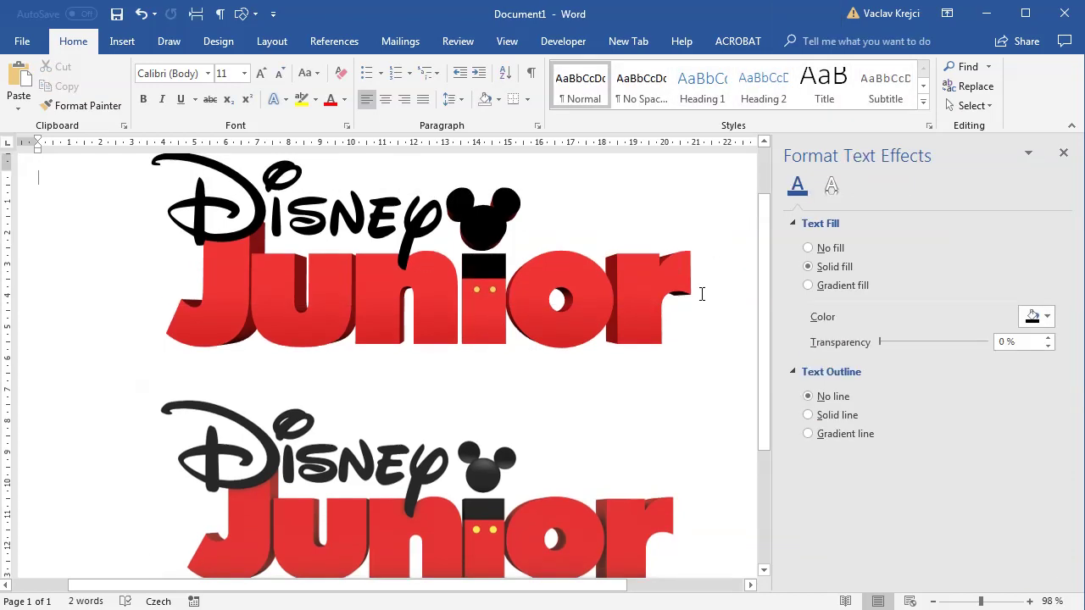
pyautogui.scroll(-2, 407, 535)
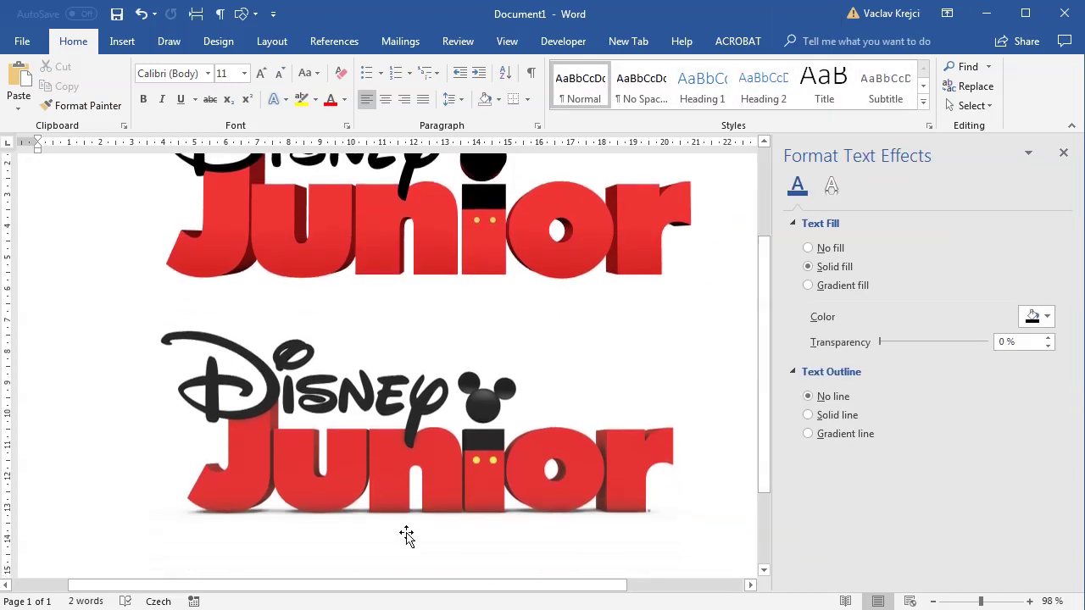
pyautogui.scroll(2, 759, 394)
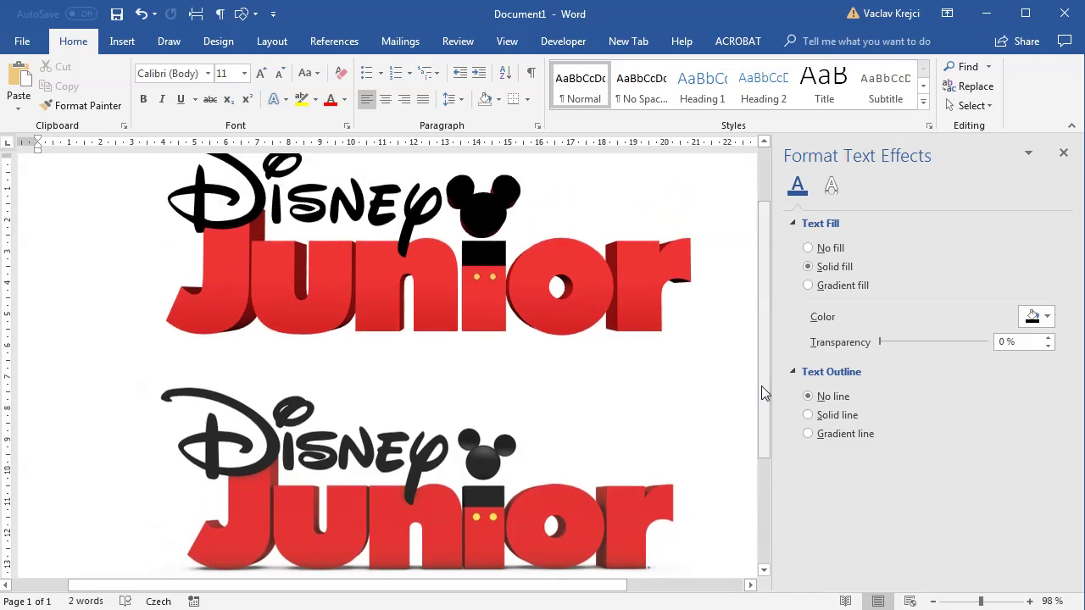
pyautogui.hscroll(1, 399, 586)
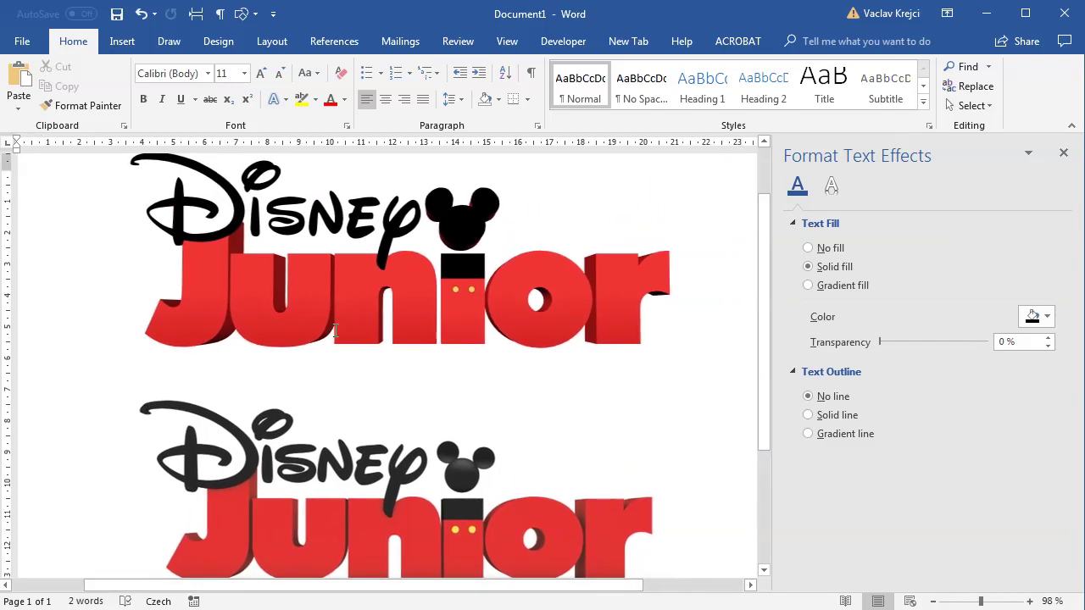
# Draw a rectangle about 2.4 cm high and 2.7 cm wide over the letter J of Junior.
pyautogui.click(122, 41)
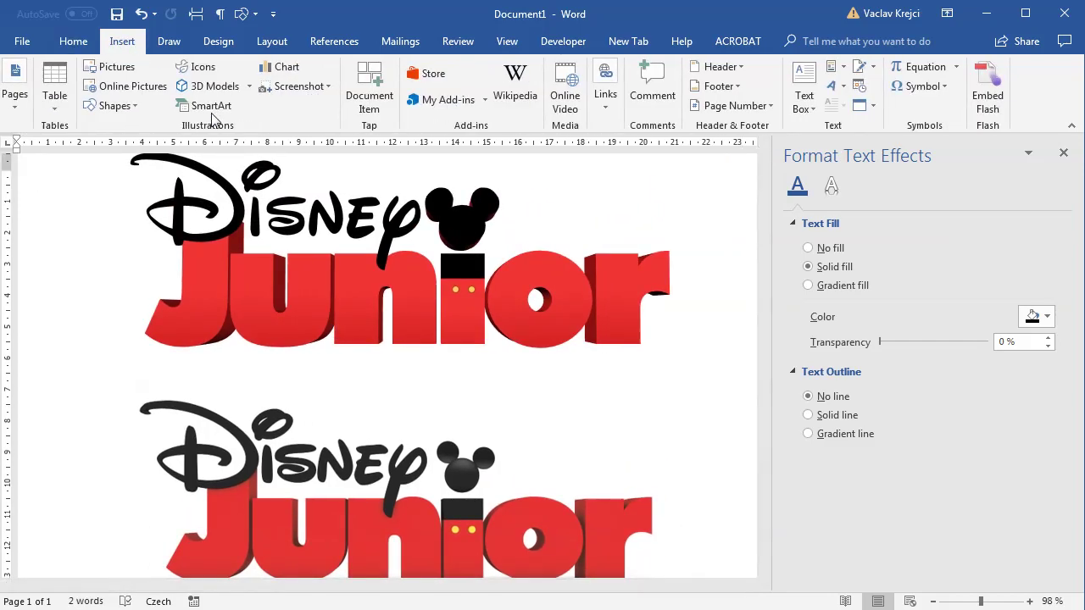
pyautogui.click(115, 105)
pyautogui.click(142, 146)
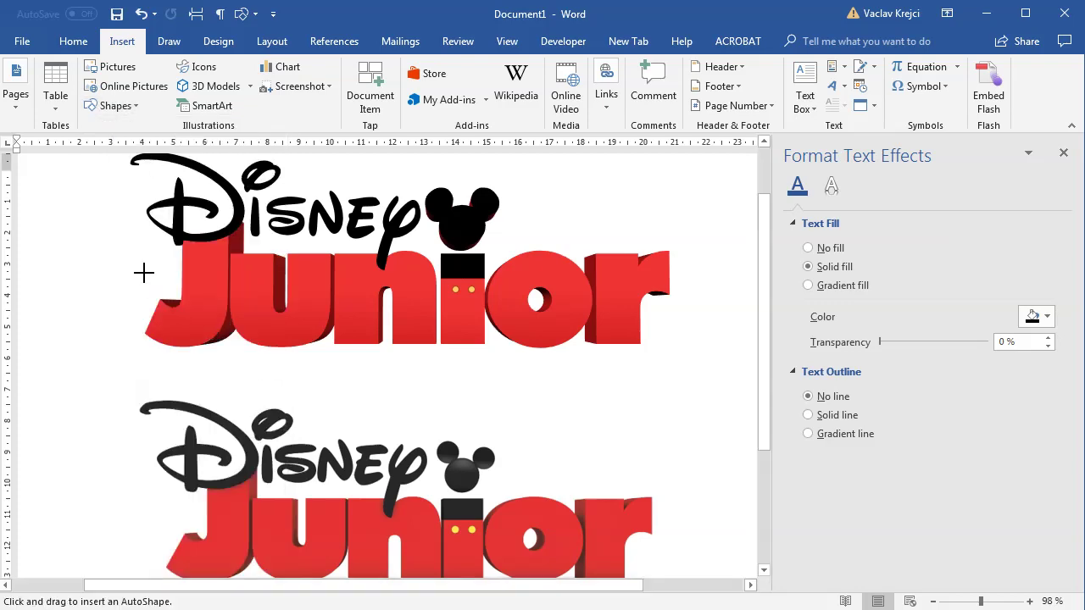
pyautogui.moveTo(142, 272); pyautogui.dragTo(292, 330)
# Duplicate the rectangle over the letters u, n, i, o and r, fitting each copy to its letter's width.
pyautogui.hotkey('ctrl', 'd')
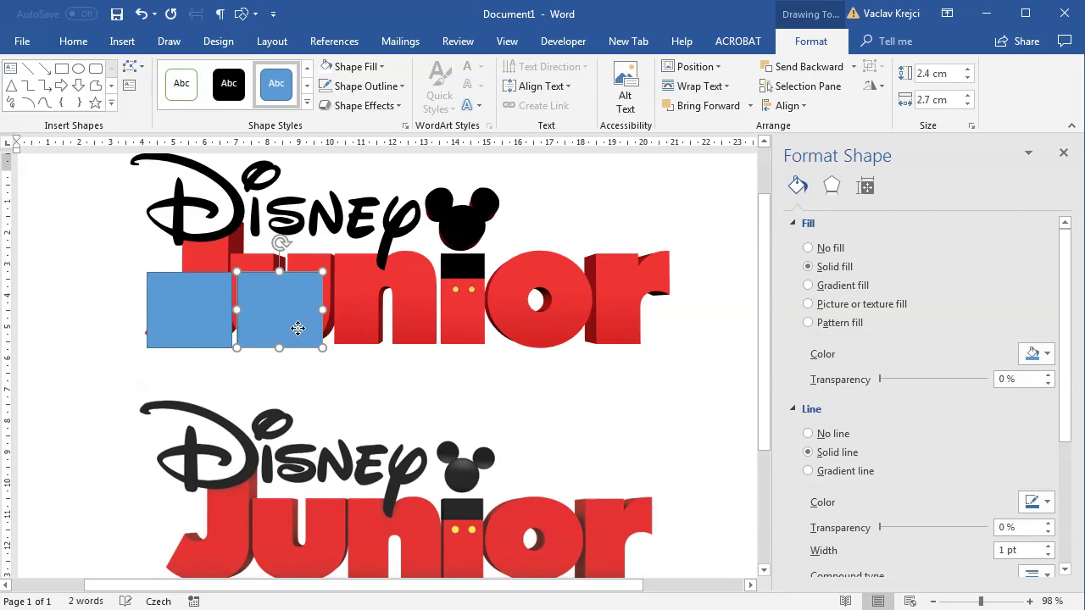
pyautogui.hotkey('ctrl', 'd')
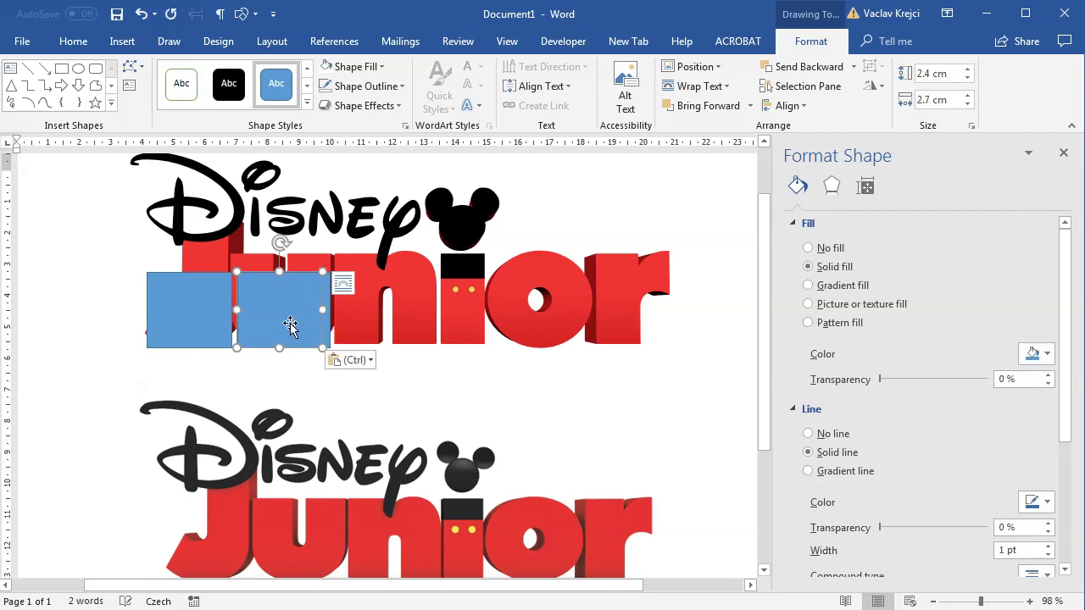
pyautogui.moveTo(290, 324); pyautogui.dragTo(620, 317)
pyautogui.hotkey('ctrl', 'd')
pyautogui.hotkey('ctrl', 'd')
pyautogui.hotkey('ctrl', 'd')
# Fill all six rectangles over Junior with black and remove their outlines.
pyautogui.keyDown('shift'); pyautogui.click(535, 303); pyautogui.keyUp('shift')
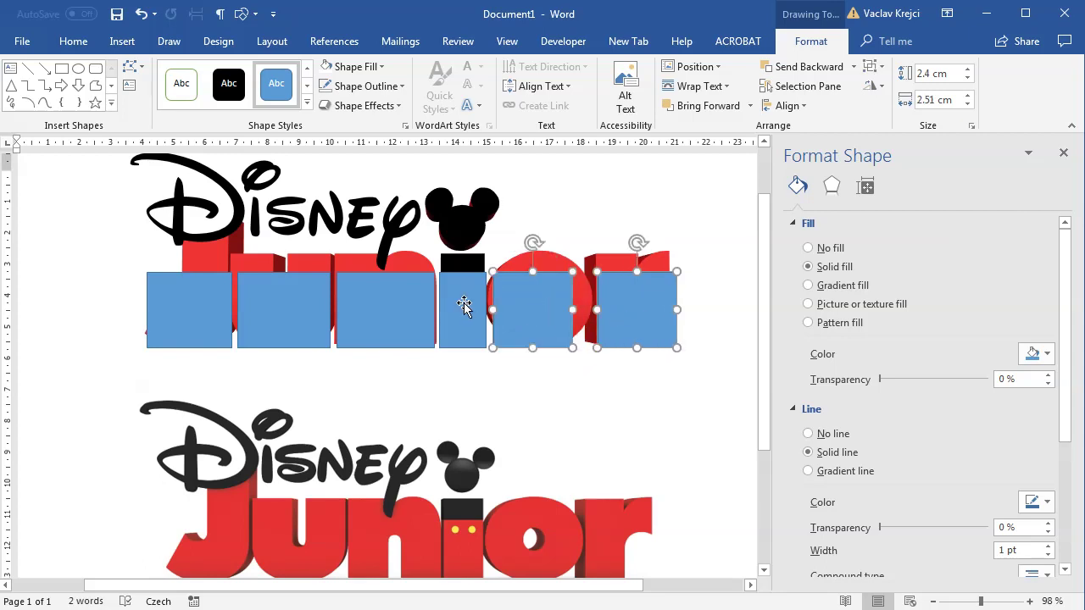
pyautogui.keyDown('shift'); pyautogui.click(462, 307); pyautogui.keyUp('shift')
pyautogui.keyDown('shift'); pyautogui.click(392, 310); pyautogui.keyUp('shift')
pyautogui.keyDown('shift'); pyautogui.click(289, 315); pyautogui.keyUp('shift')
pyautogui.keyDown('shift'); pyautogui.click(194, 314); pyautogui.keyUp('shift')
pyautogui.click(356, 66)
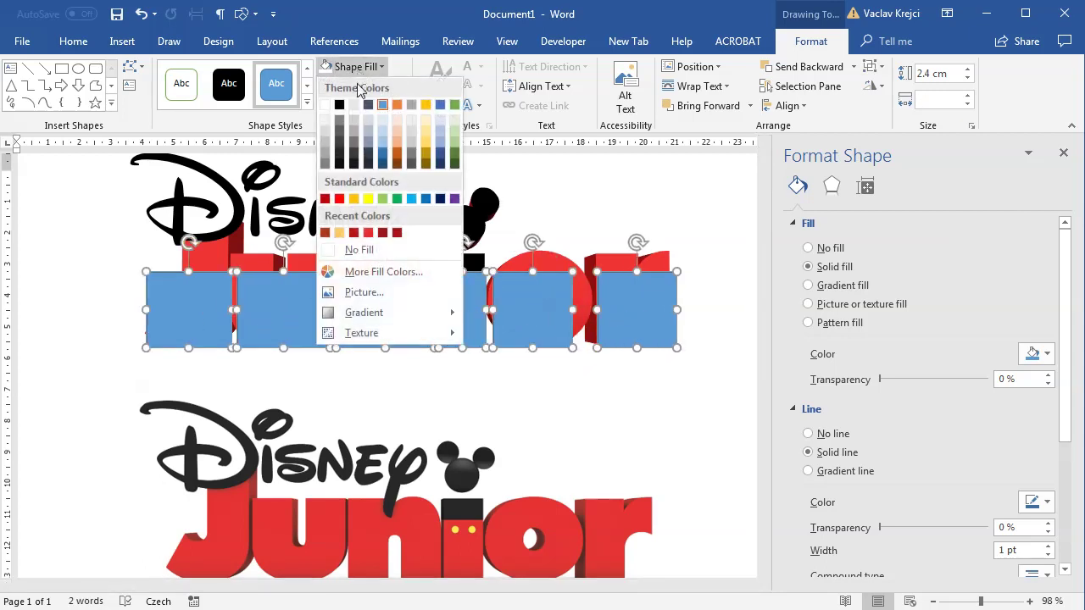
pyautogui.click(339, 105)
pyautogui.click(366, 85)
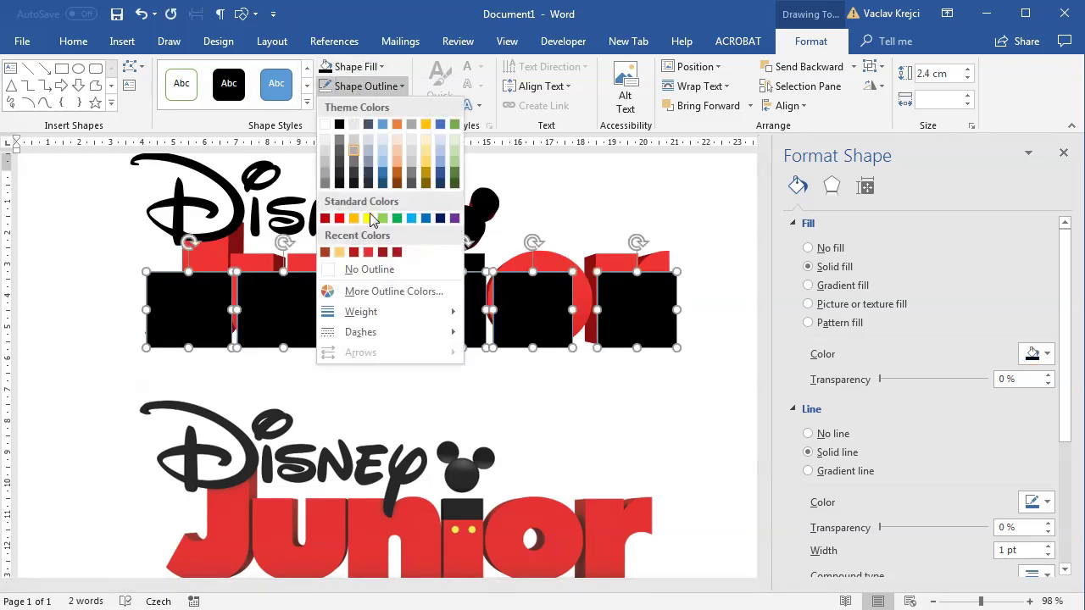
pyautogui.click(373, 269)
# Give the six black rectangles 20 pt soft edges and group them.
pyautogui.click(831, 188)
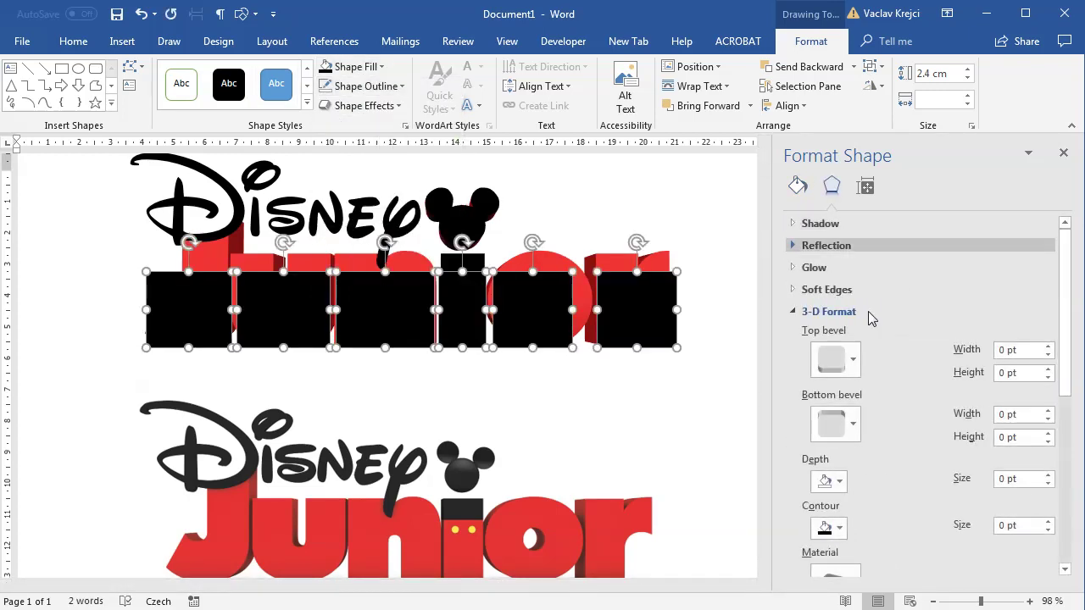
pyautogui.click(826, 312)
pyautogui.click(827, 290)
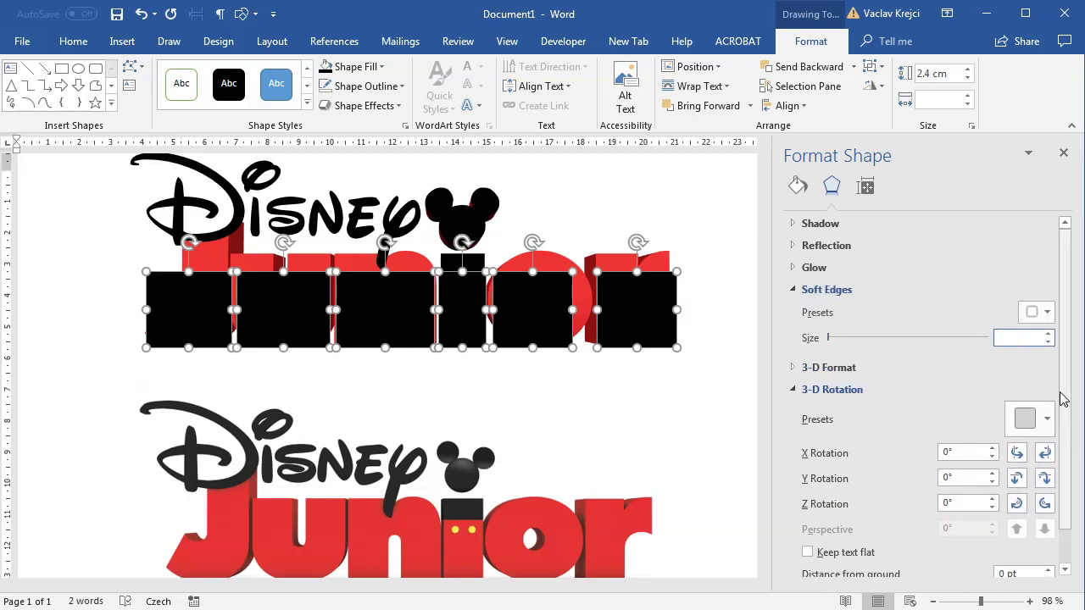
pyautogui.write('20')
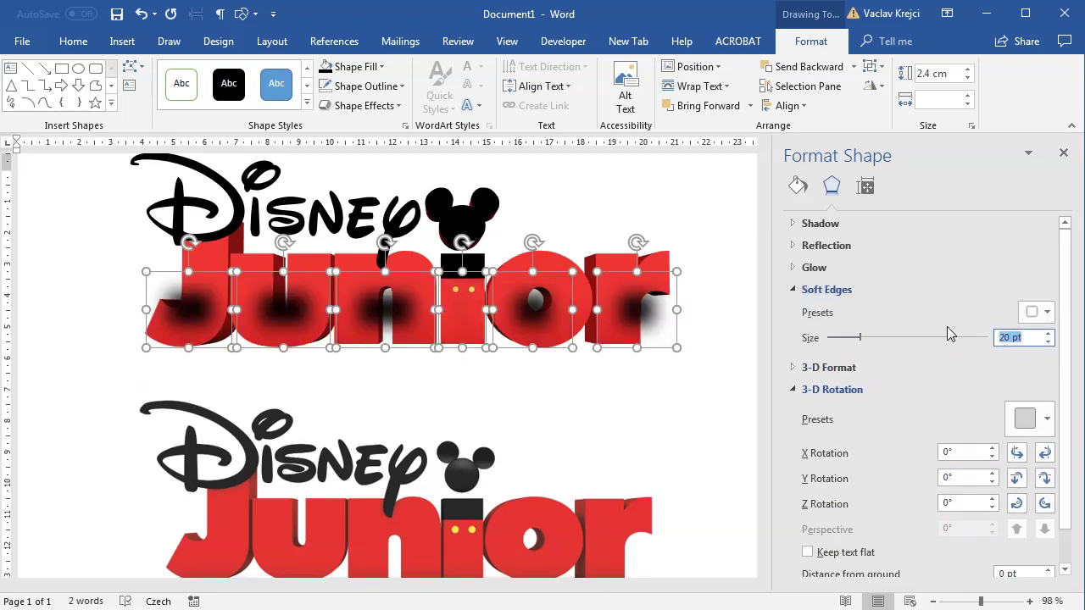
pyautogui.write('15')
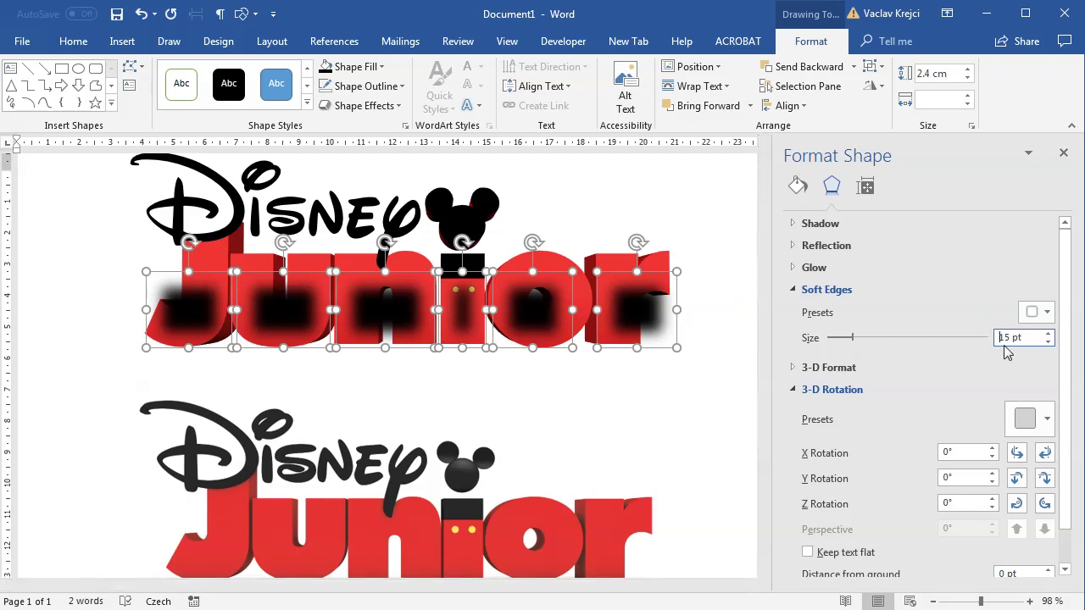
pyautogui.write('20')
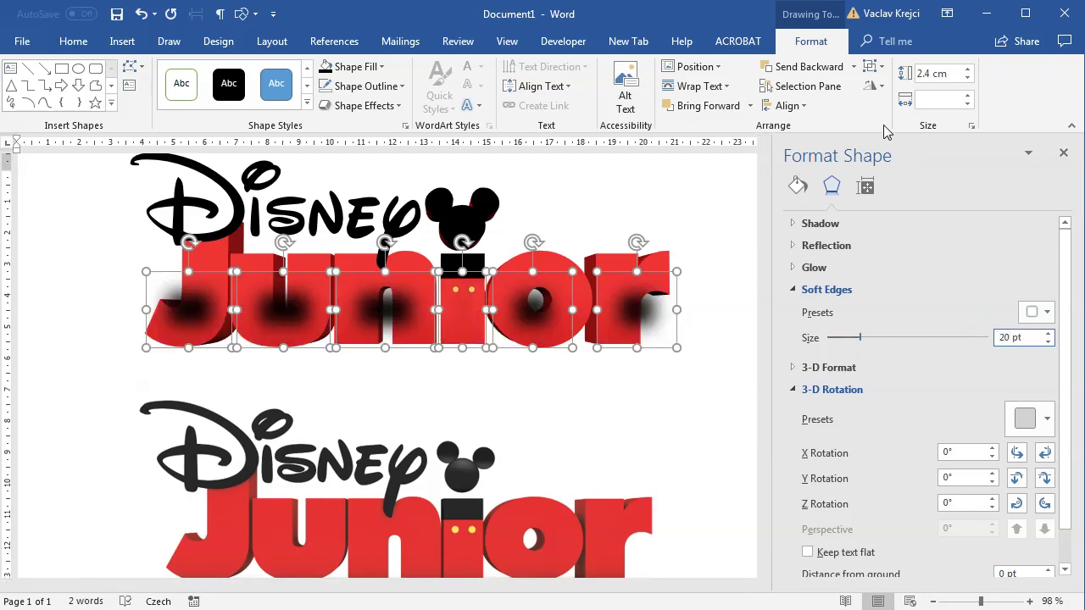
pyautogui.click(873, 66)
pyautogui.click(911, 82)
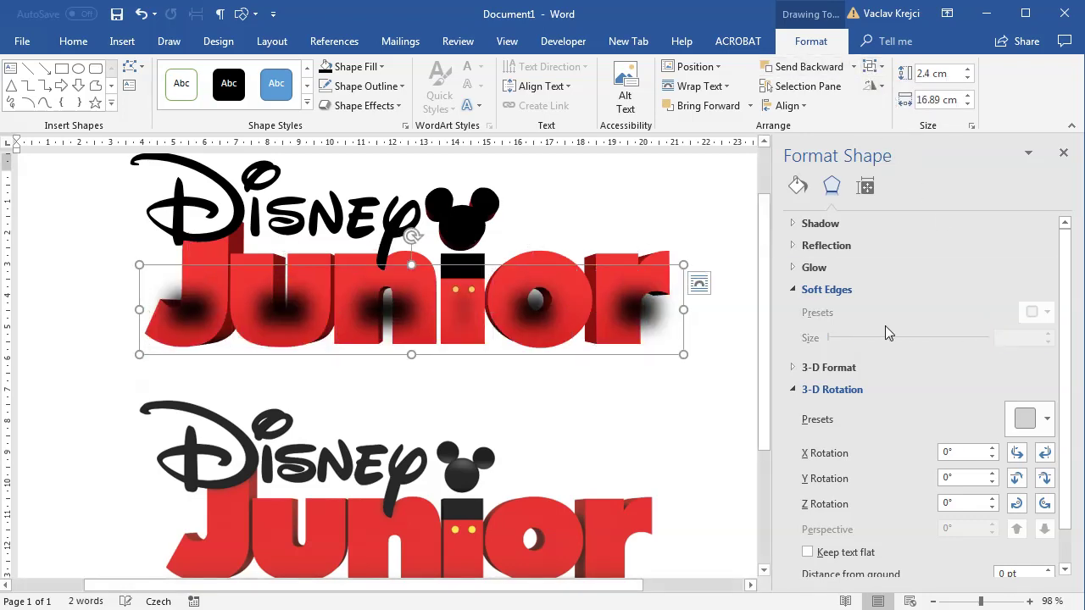
# Apply a 3-D rotation preset with 45° perspective to the rectangle group and tilt it to a Y rotation of 279.8°.
pyautogui.scroll(-1, 1070, 366)
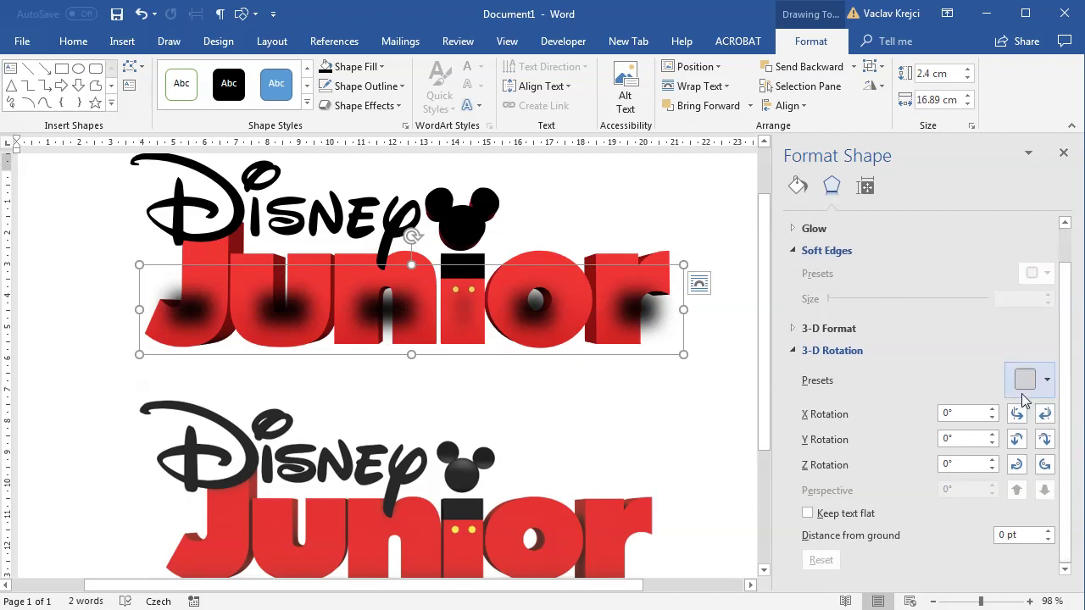
pyautogui.click(1028, 379)
pyautogui.click(1070, 239)
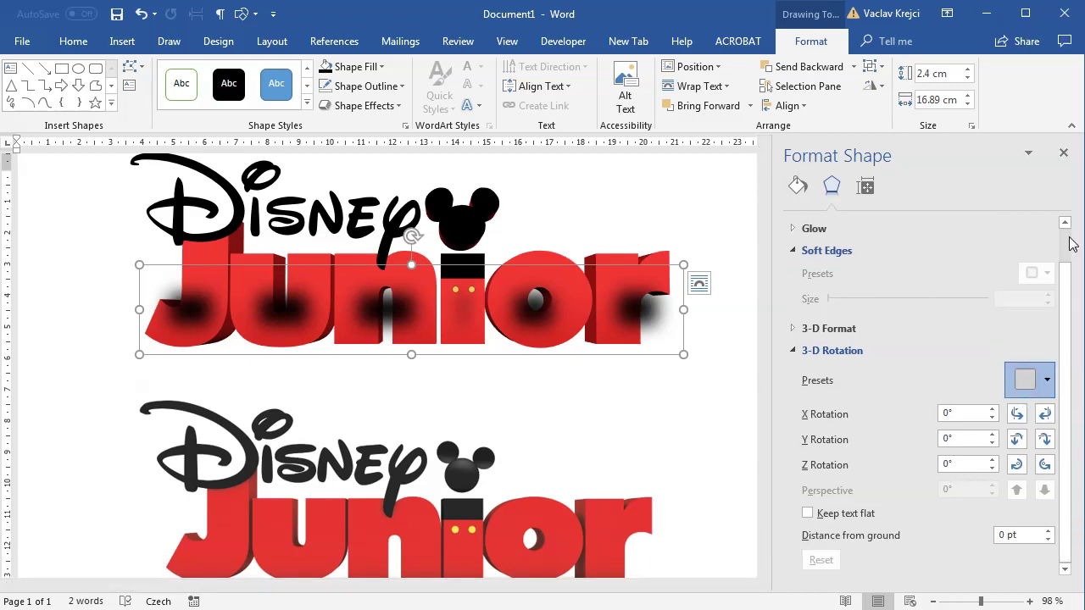
pyautogui.click(1044, 439)
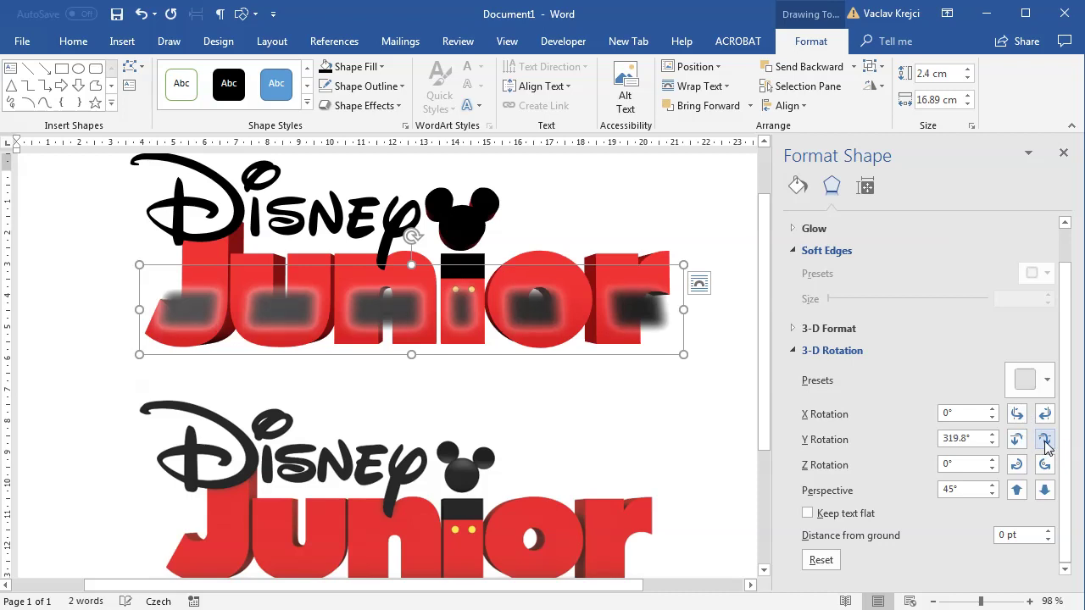
pyautogui.click(1045, 439)
pyautogui.click(1045, 439)
pyautogui.click(1044, 439)
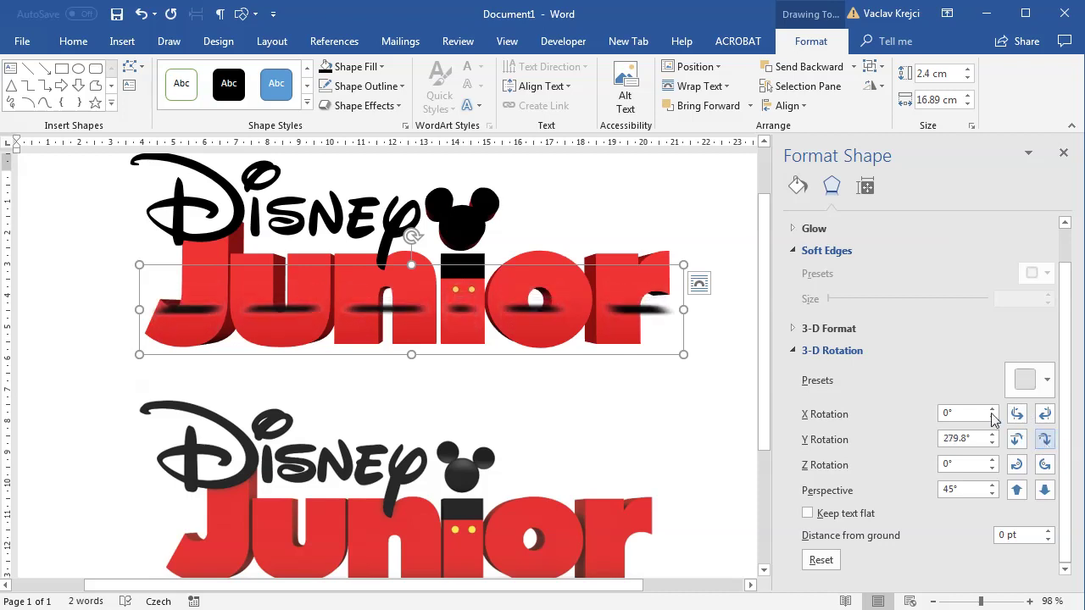
# Move the flattened shadow group down to the base of Junior and order it behind the letters but in front of the reference picture.
pyautogui.moveTo(499, 266); pyautogui.dragTo(501, 297)
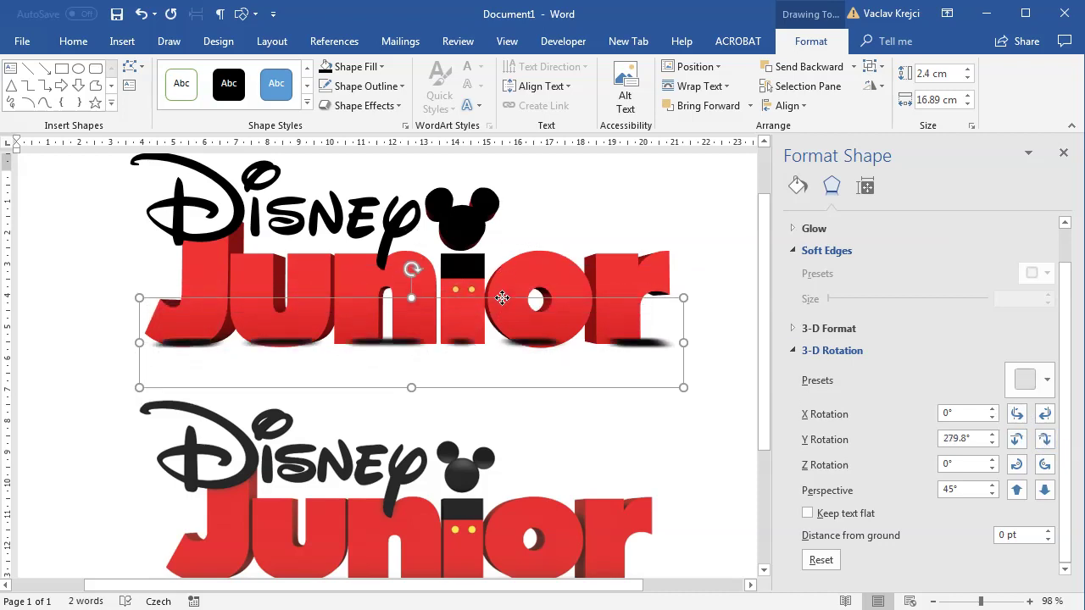
pyautogui.rightClick(501, 299)
pyautogui.click(597, 430)
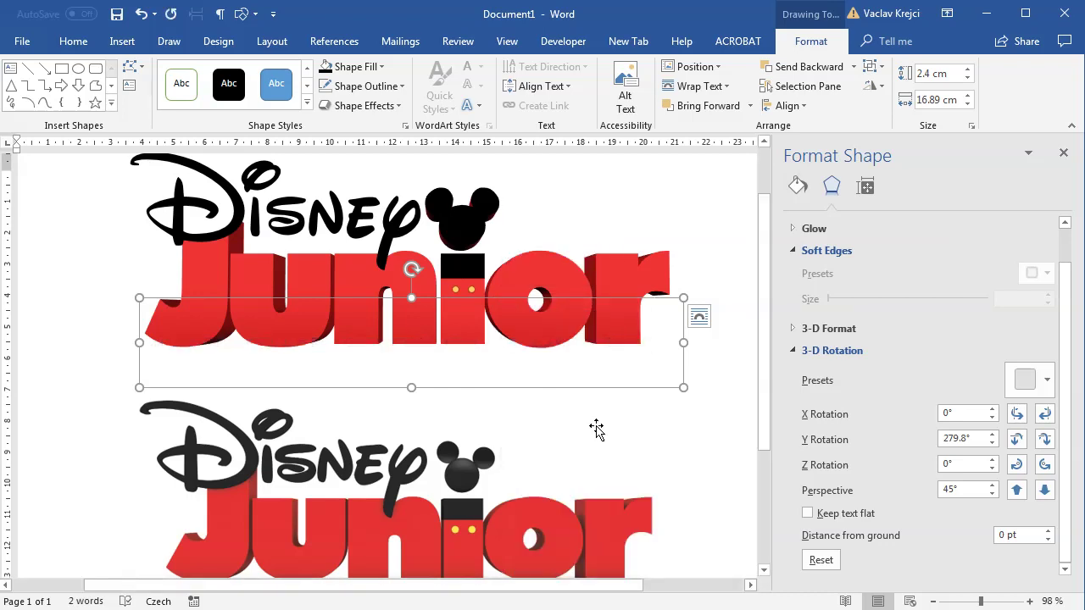
pyautogui.click(452, 412)
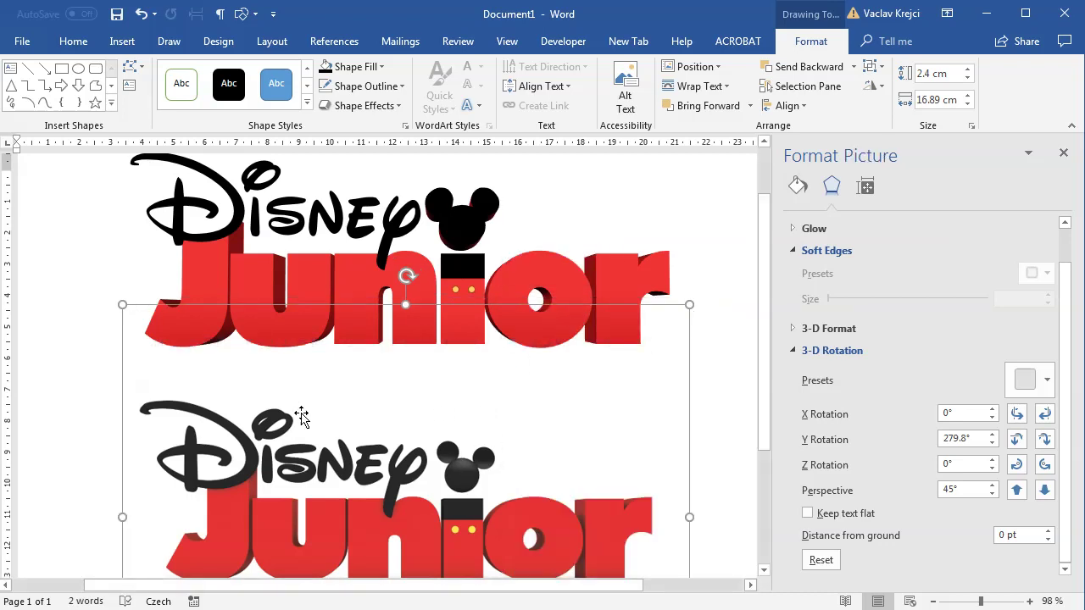
pyautogui.rightClick(421, 409)
pyautogui.press('Escape')
pyautogui.hotkey('ctrl', 'z')
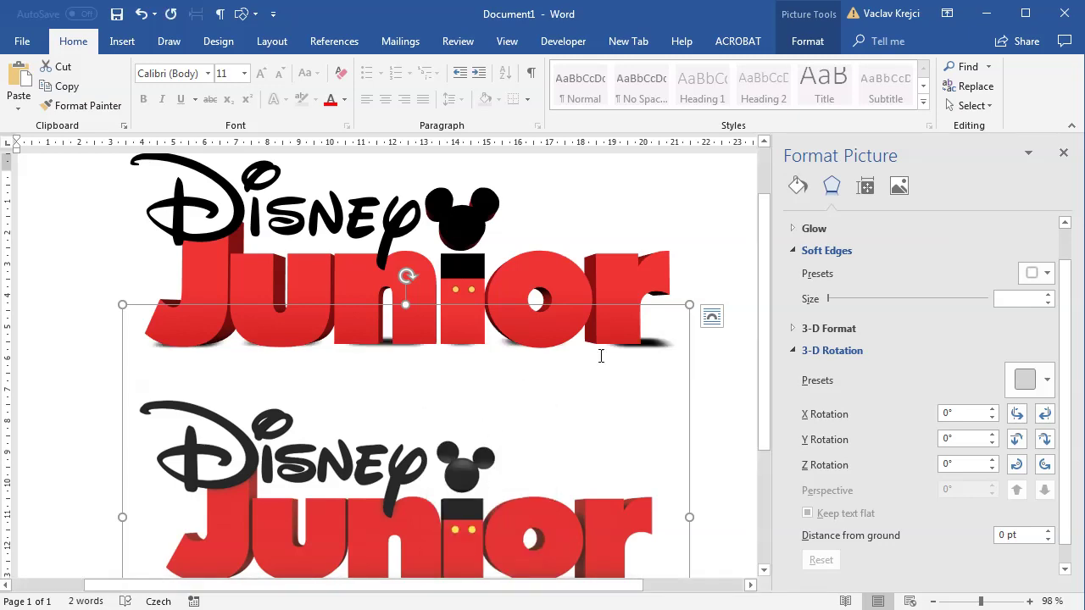
# List all objects in the document, close the shape formatting options and select the group of shadow rectangles.
pyautogui.click(654, 345)
pyautogui.click(662, 373)
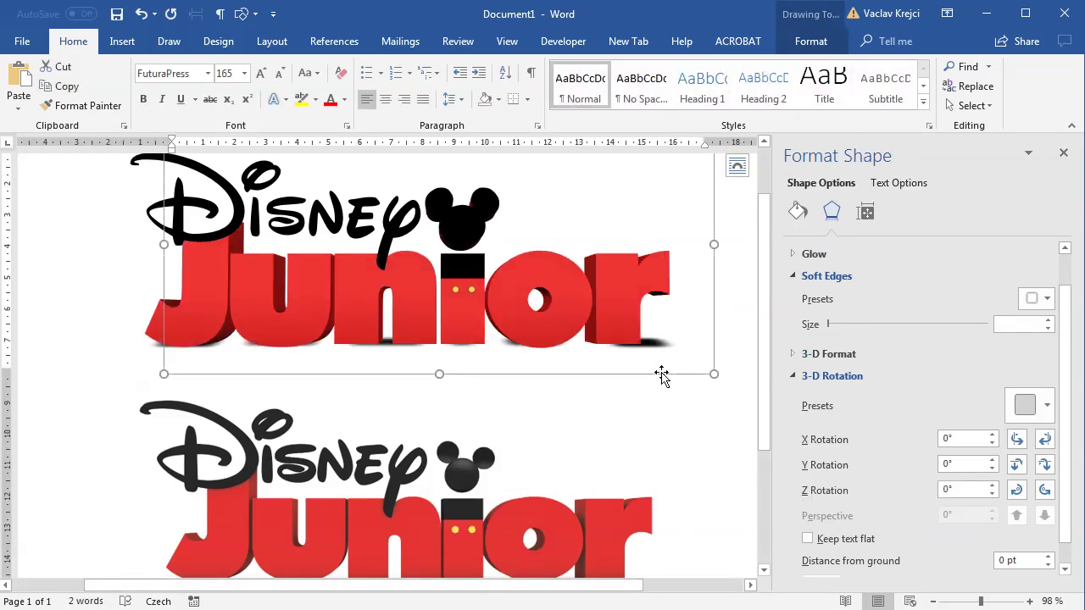
pyautogui.click(971, 105)
pyautogui.click(981, 194)
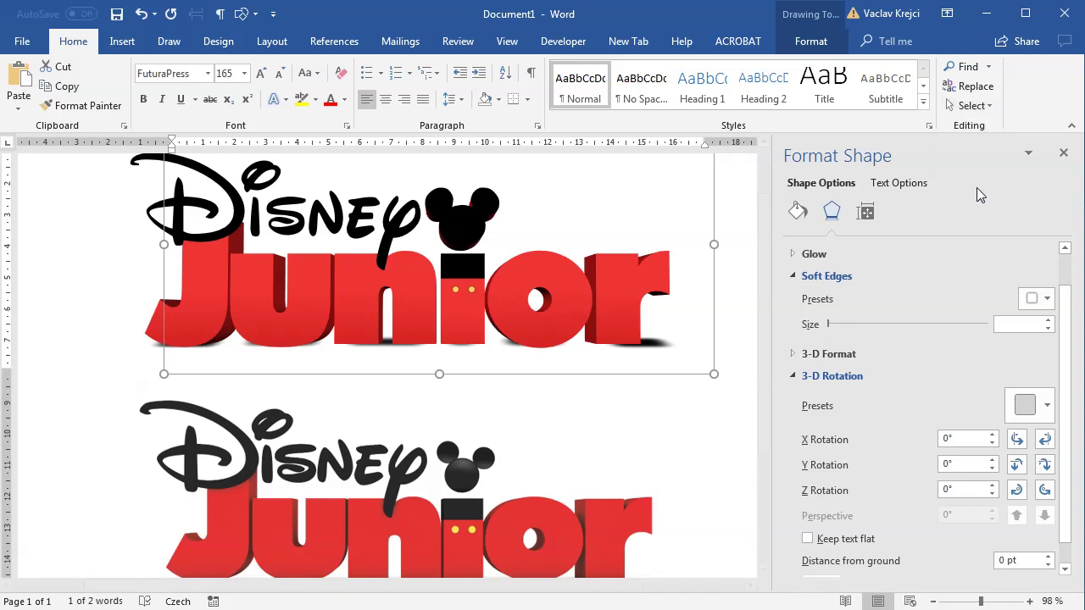
pyautogui.click(796, 153)
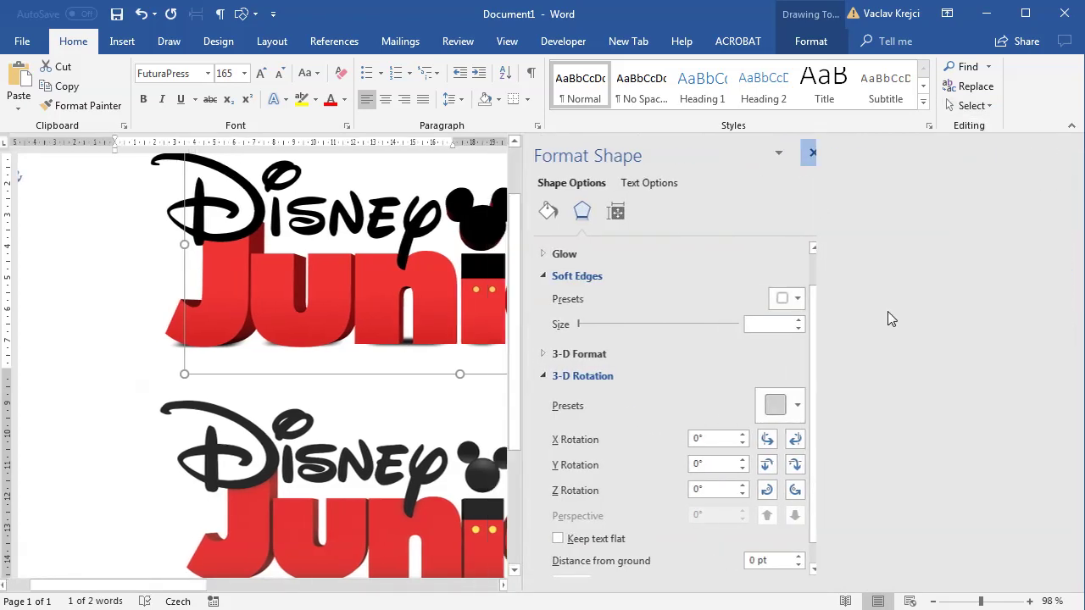
pyautogui.click(912, 297)
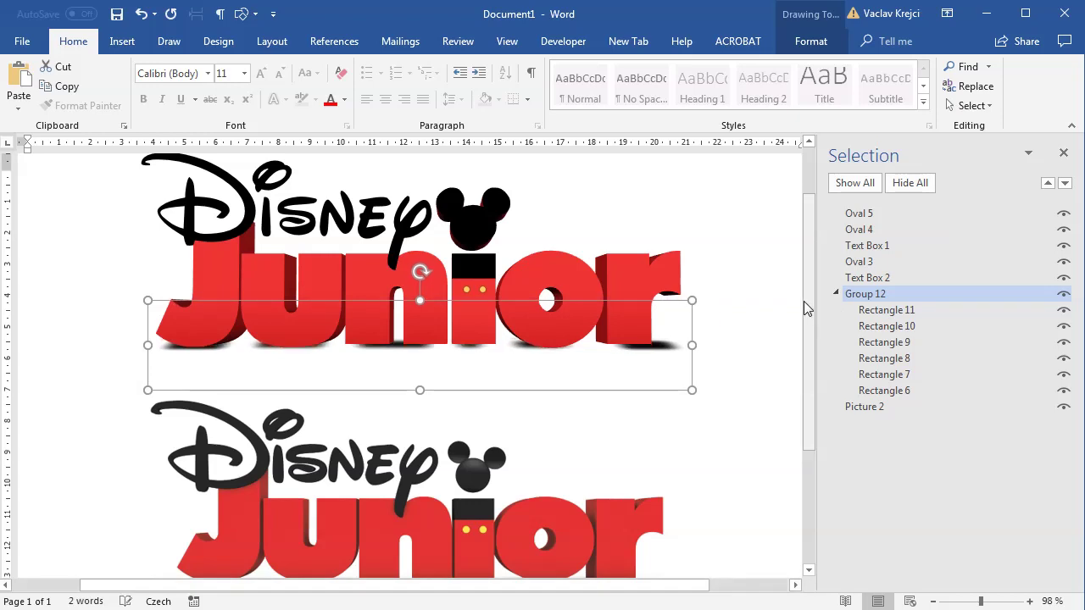
# Go through the shadow rectangles inside the group, from r back to J, nudging them so each sits under its letter.
pyautogui.click(887, 312)
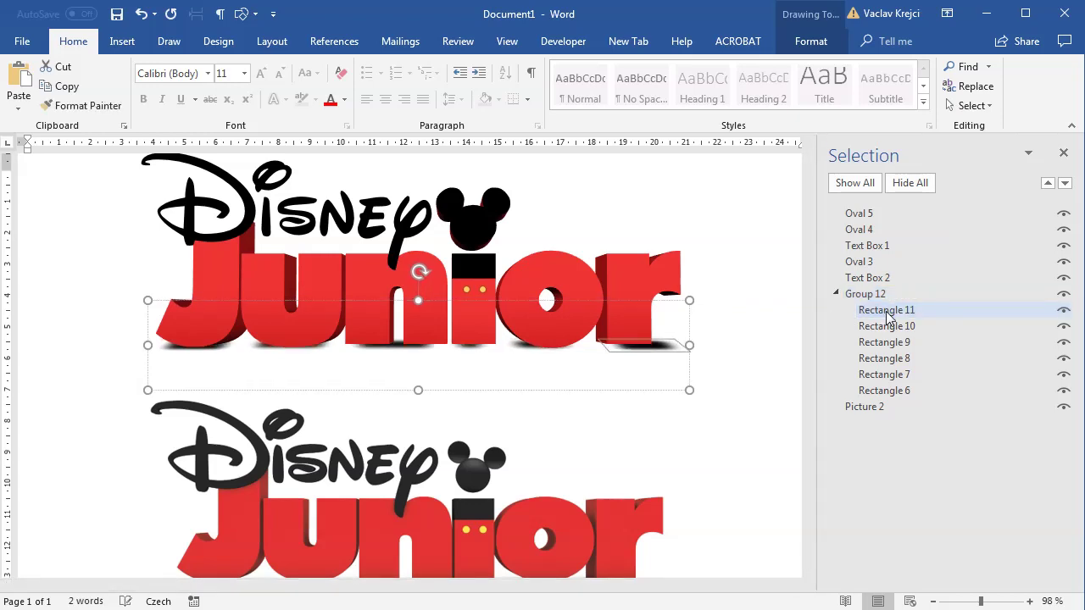
pyautogui.click(898, 329)
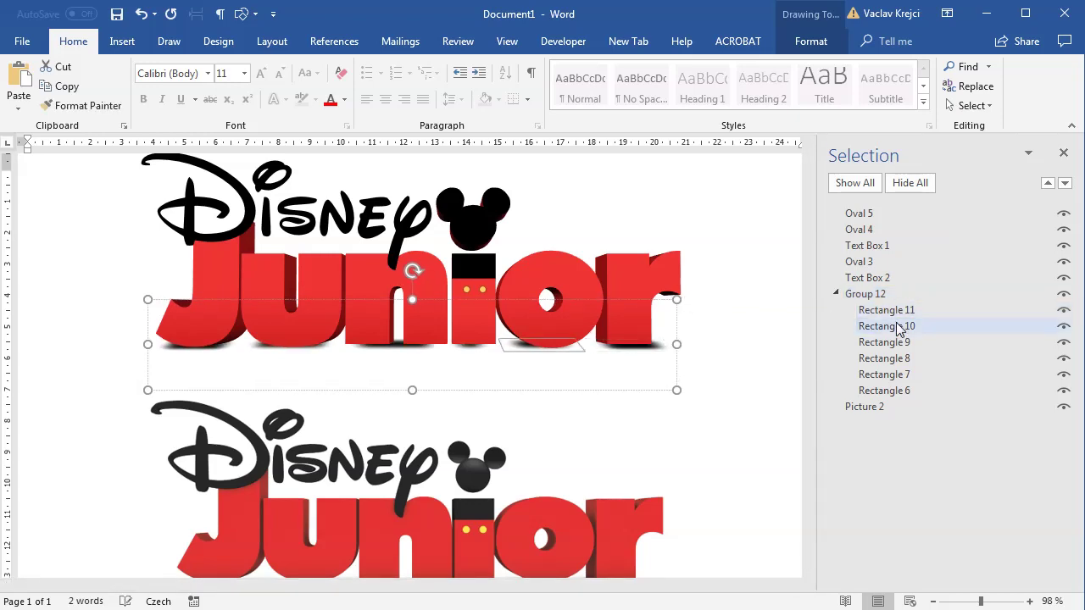
pyautogui.click(902, 343)
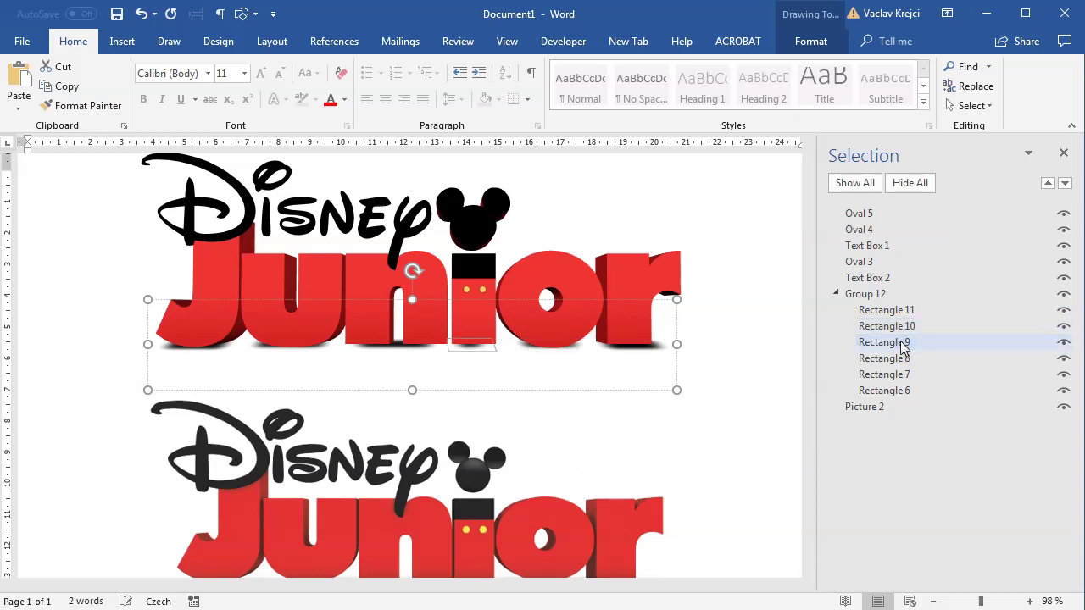
pyautogui.click(904, 358)
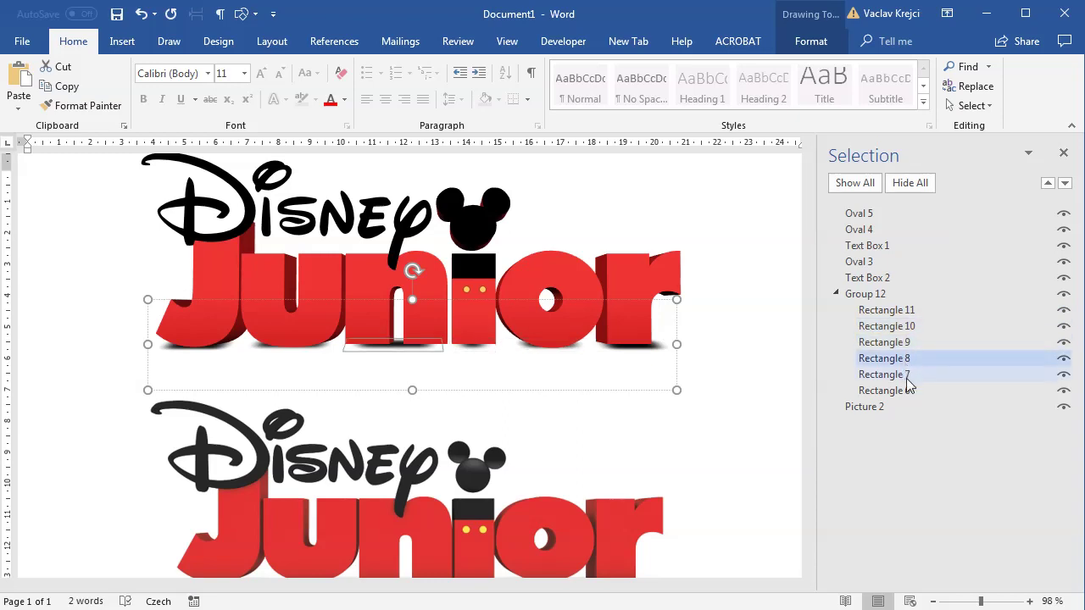
pyautogui.click(906, 374)
pyautogui.click(897, 392)
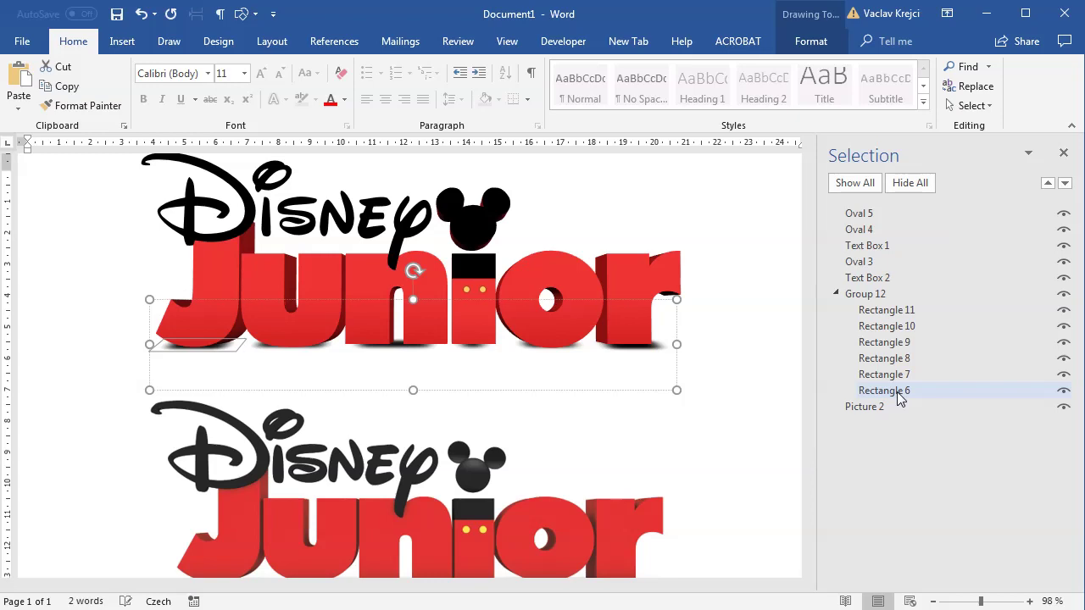
# Paste a copy of the J's shadow rectangle stretched across the whole word Junior and set its fill transparency to 71 %.
pyautogui.hotkey('ctrl', 'v')
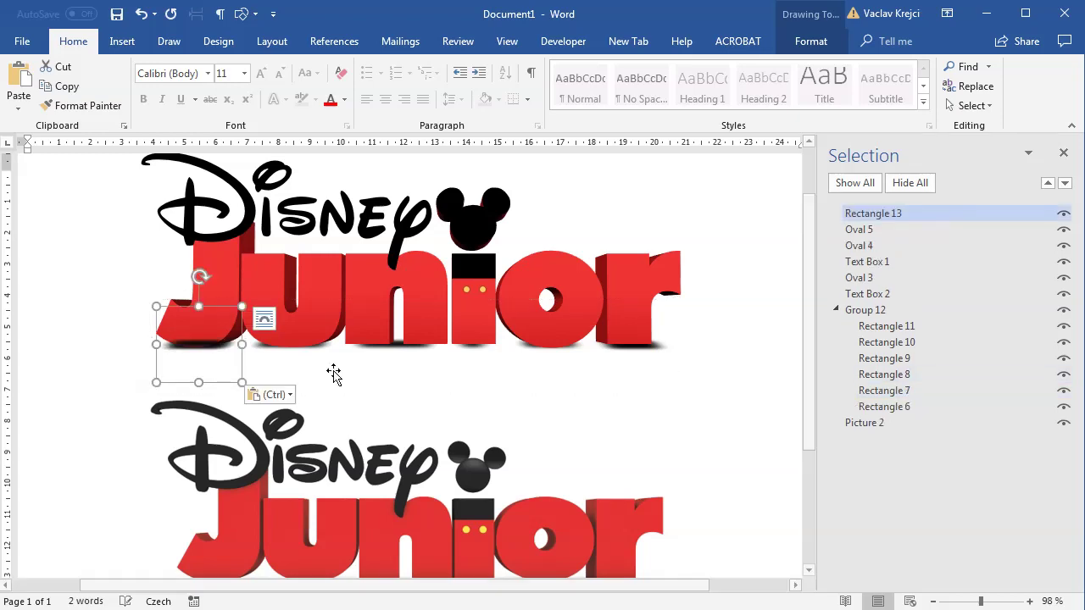
pyautogui.moveTo(242, 344); pyautogui.dragTo(670, 345)
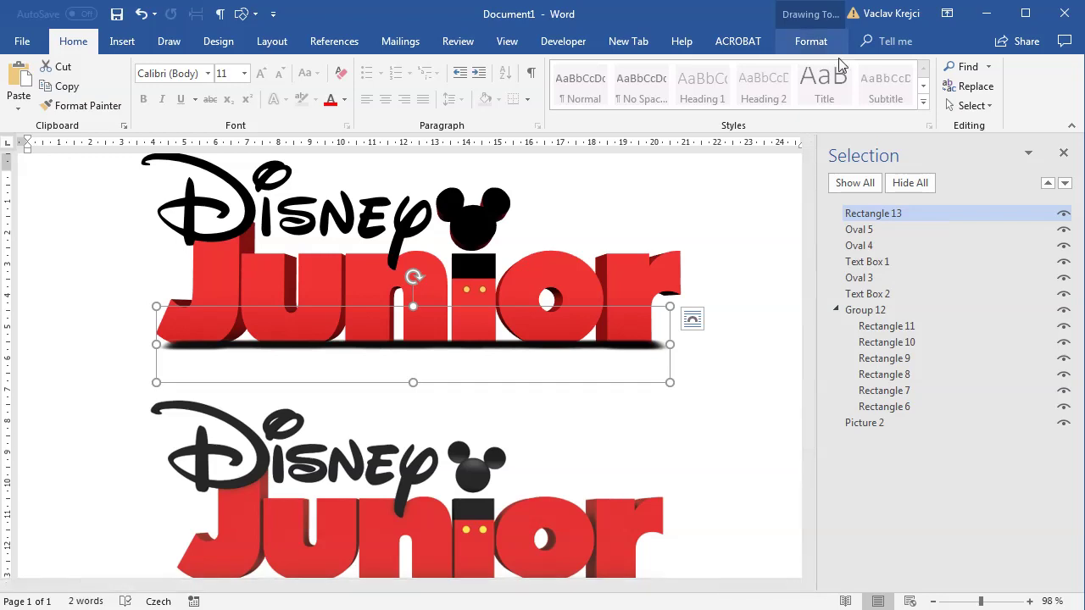
pyautogui.rightClick(671, 309)
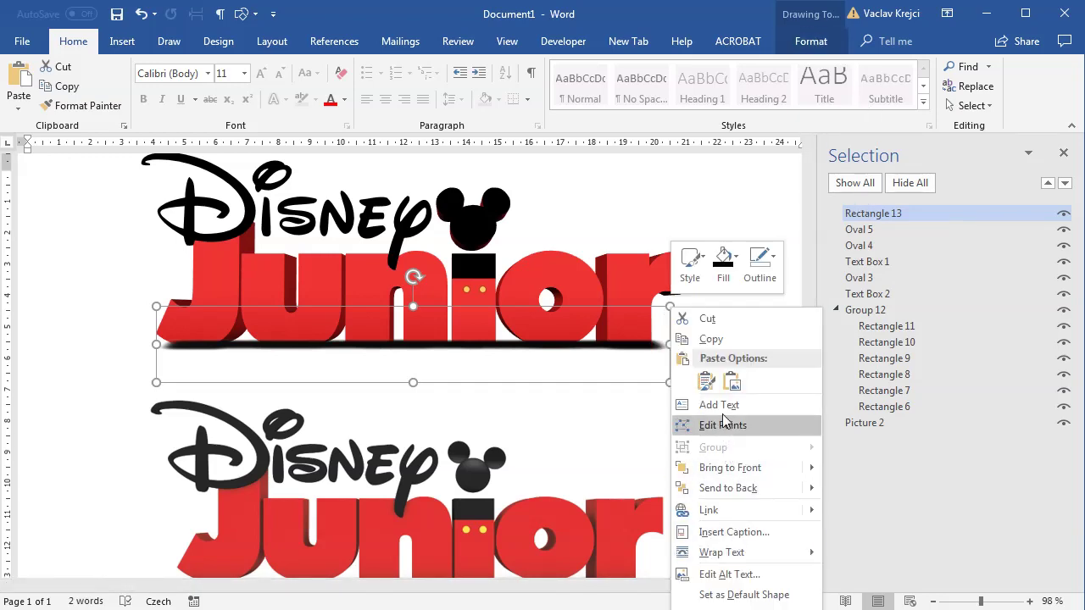
pyautogui.click(737, 607)
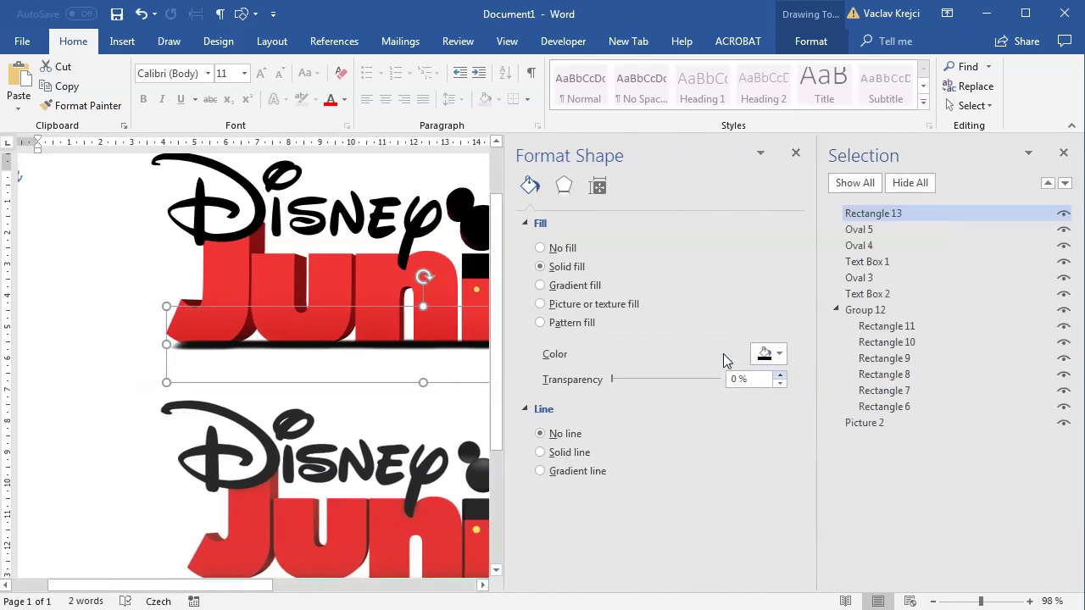
pyautogui.click(642, 379)
pyautogui.moveTo(642, 385); pyautogui.dragTo(688, 379)
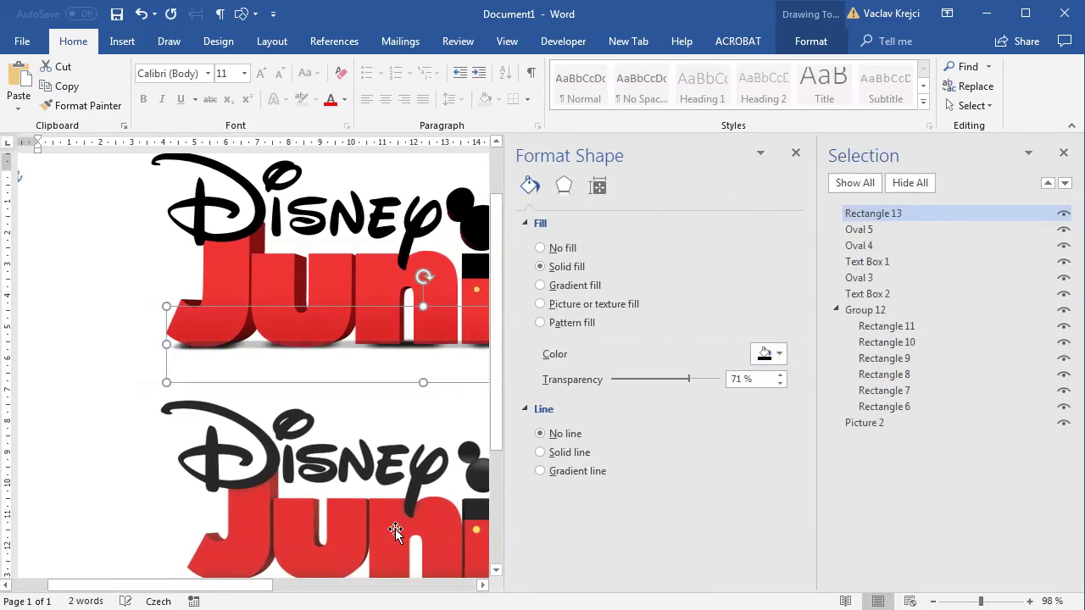
# Order the wide shadow rectangle directly behind the Junior letters, in front of the shadow group.
pyautogui.moveTo(273, 585); pyautogui.dragTo(366, 585)
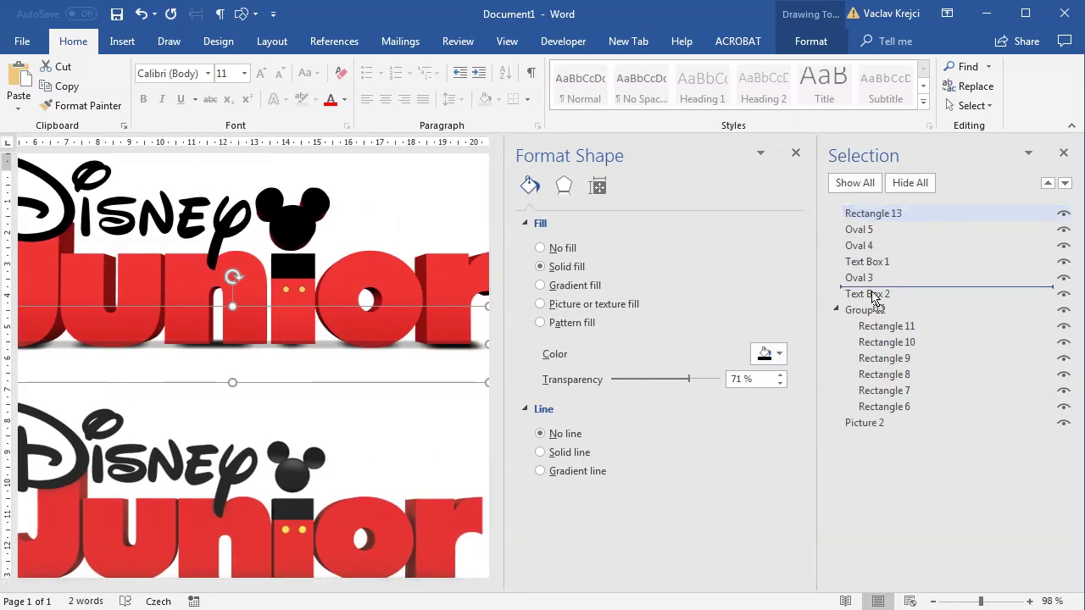
pyautogui.moveTo(875, 300); pyautogui.dragTo(873, 298)
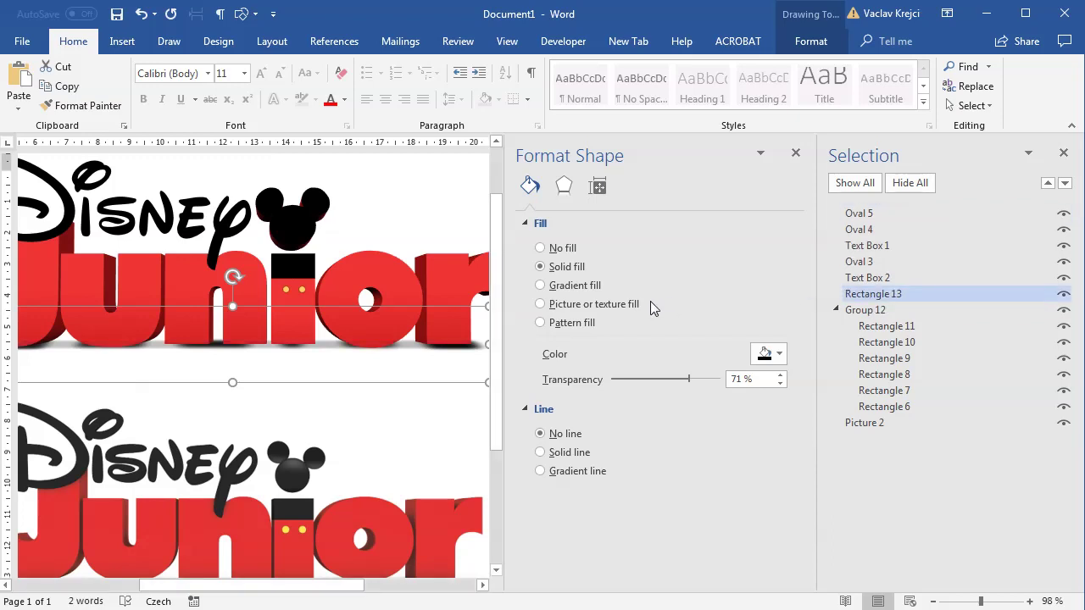
# Paste another copy of the wide shadow rectangle and set its soft edges size to 40 pt.
pyautogui.hotkey('ctrl', 'v')
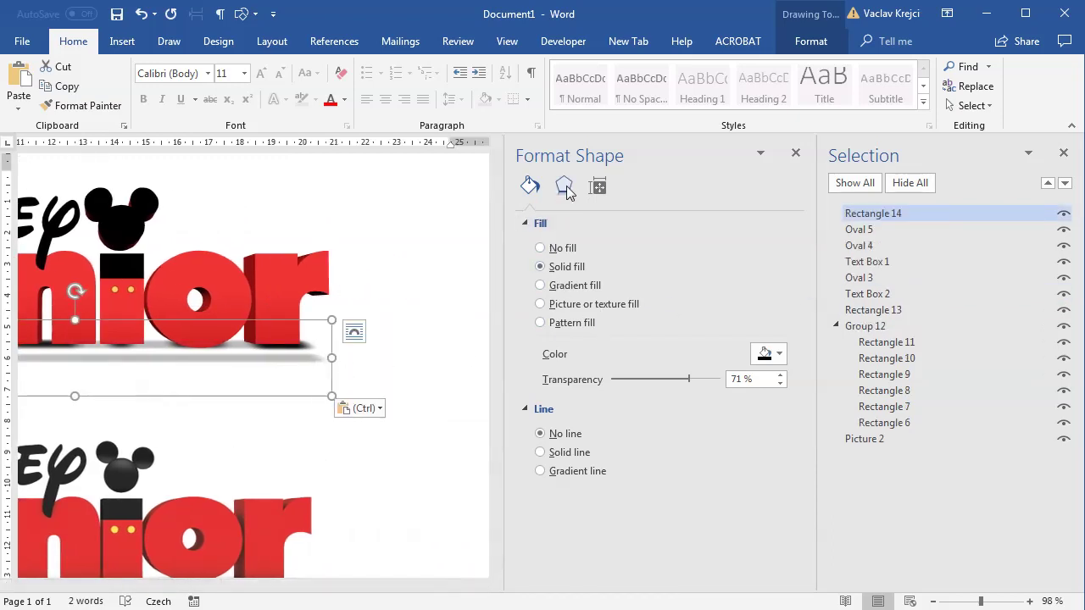
pyautogui.click(565, 190)
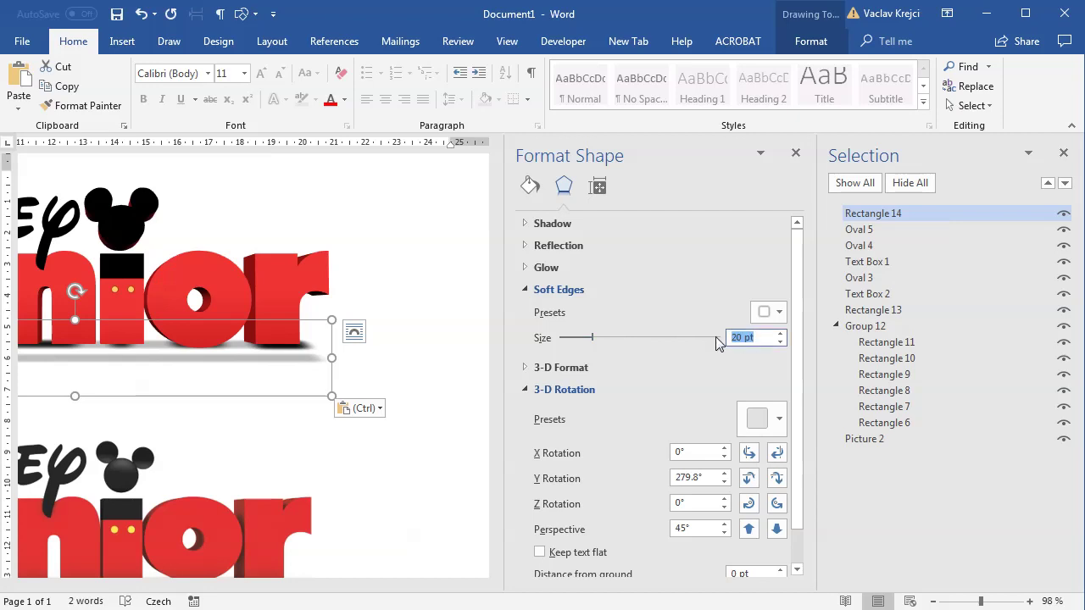
pyautogui.write('40')
pyautogui.press('Return')
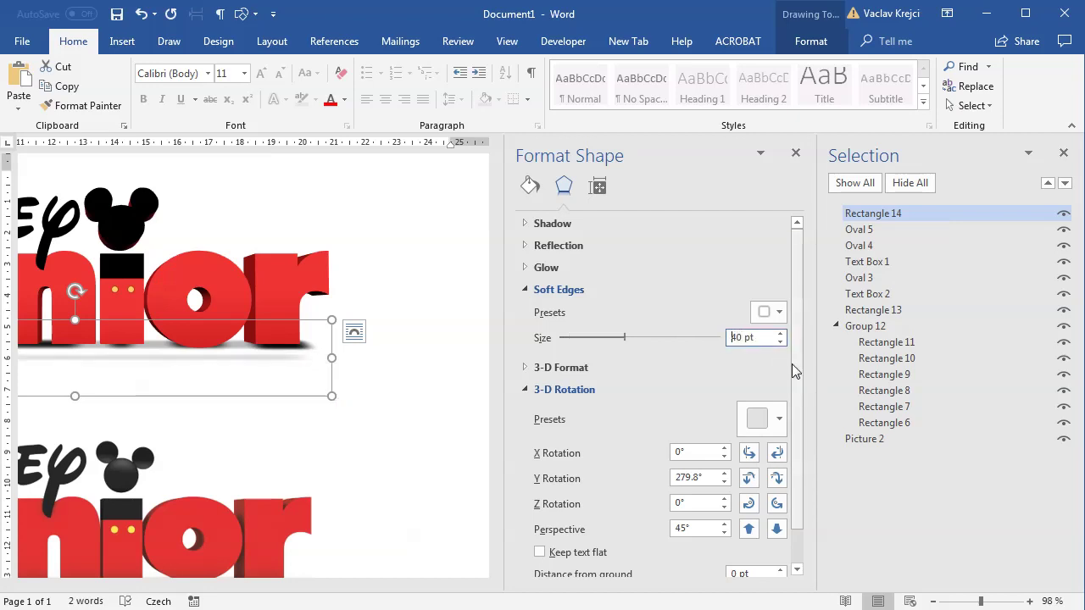
# Make the softer shadow copy taller, align it with the base of Junior and order it directly behind the letters.
pyautogui.moveTo(70, 407); pyautogui.dragTo(80, 442)
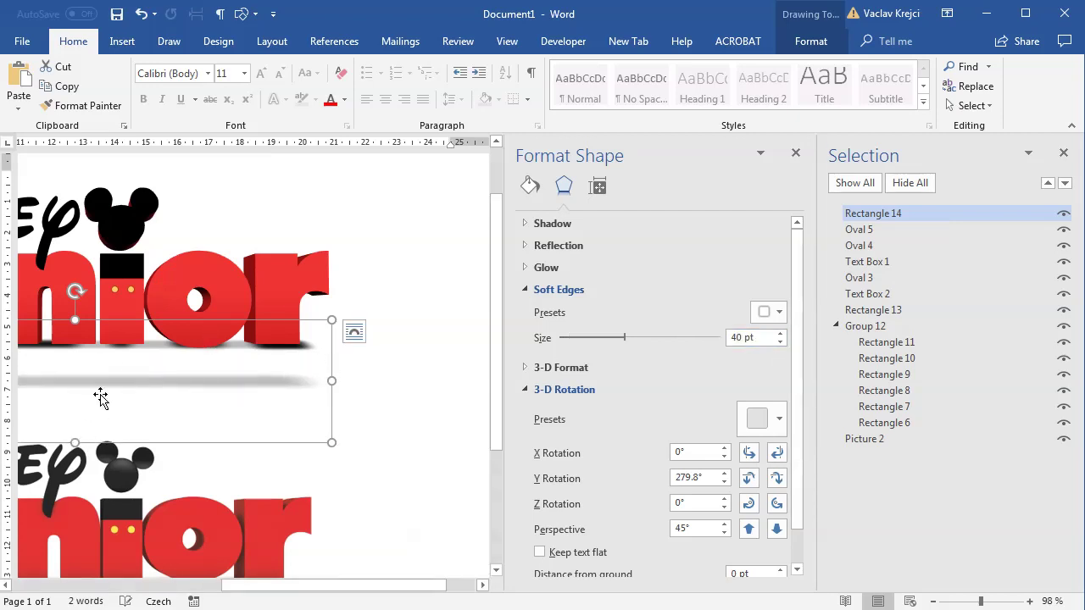
pyautogui.moveTo(143, 322); pyautogui.dragTo(138, 276)
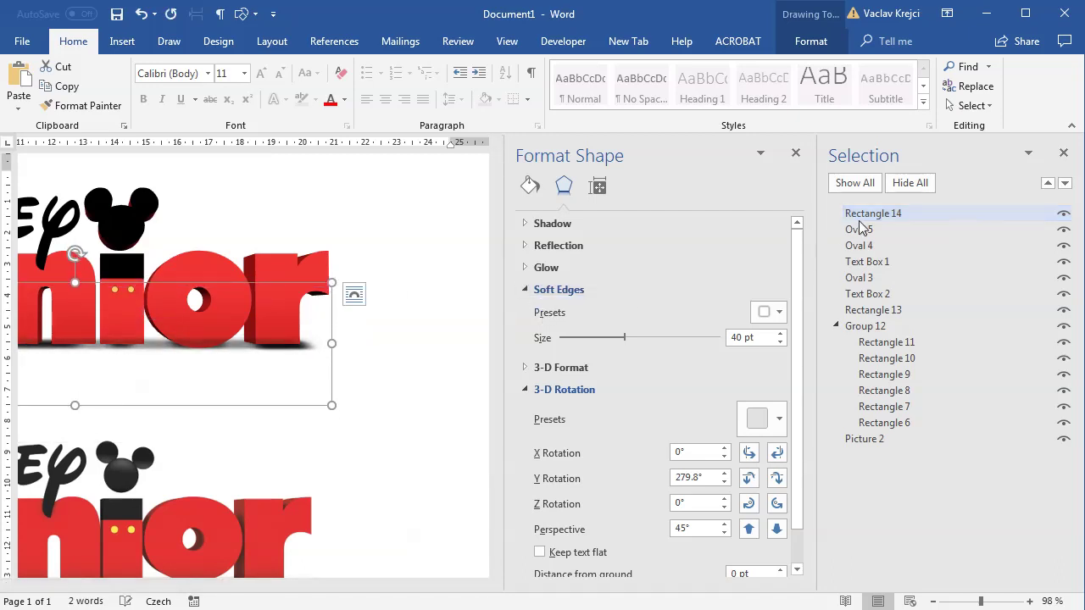
pyautogui.moveTo(877, 270); pyautogui.dragTo(886, 305)
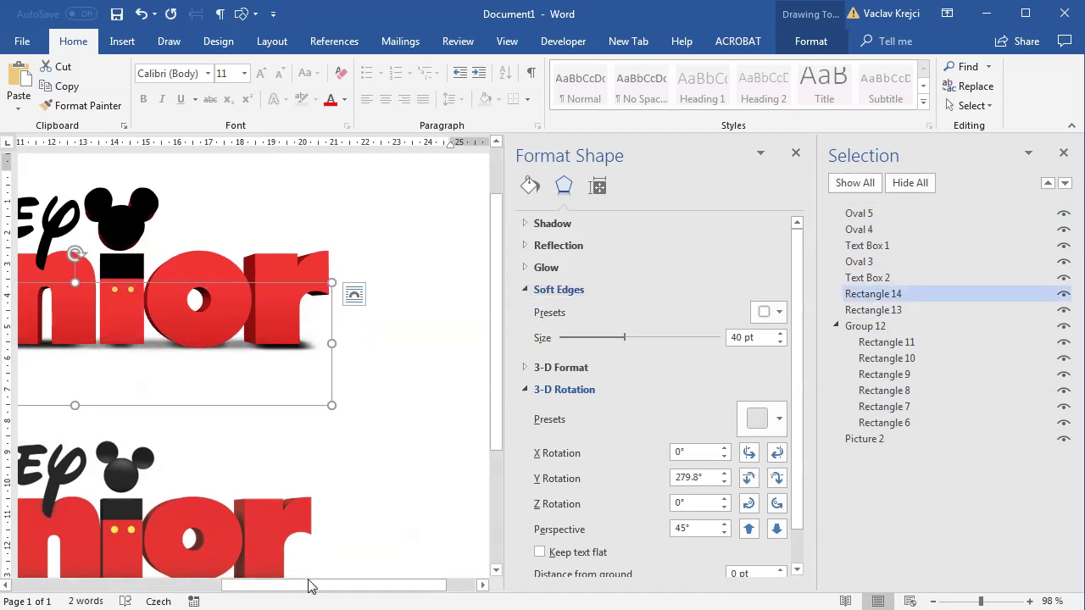
# Close the shape formatting options and nudge the shadow group together with both wide shadow rectangles slightly upward.
pyautogui.moveTo(310, 585); pyautogui.dragTo(142, 585)
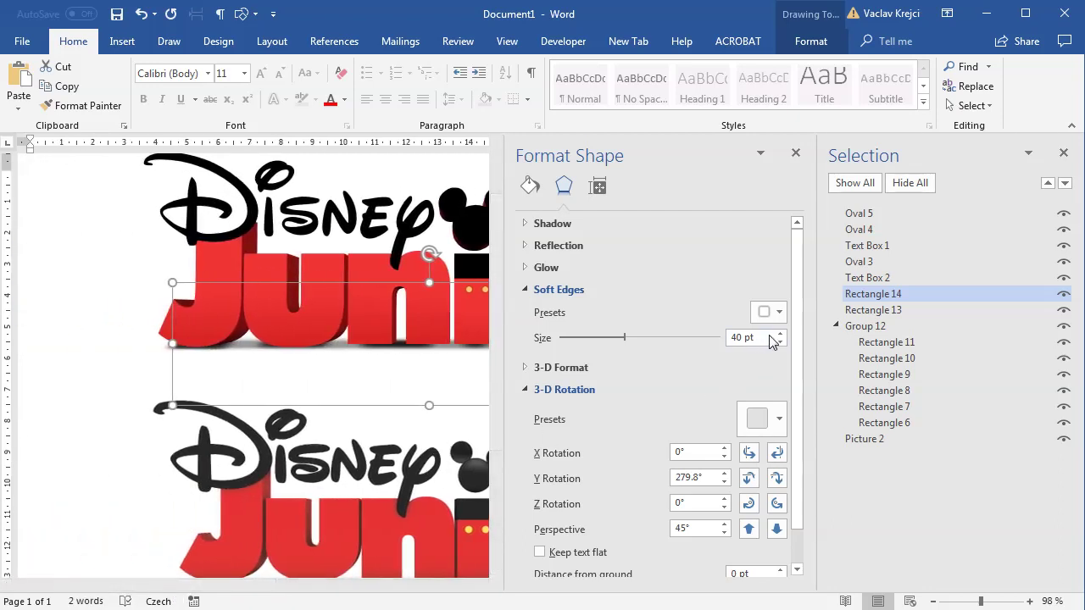
pyautogui.click(795, 152)
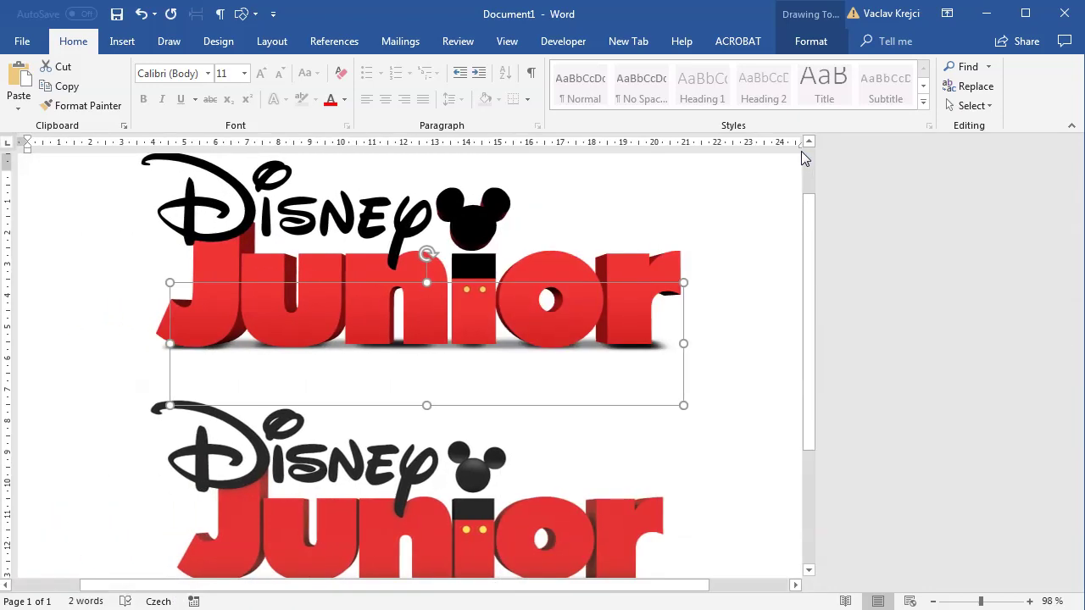
pyautogui.click(781, 196)
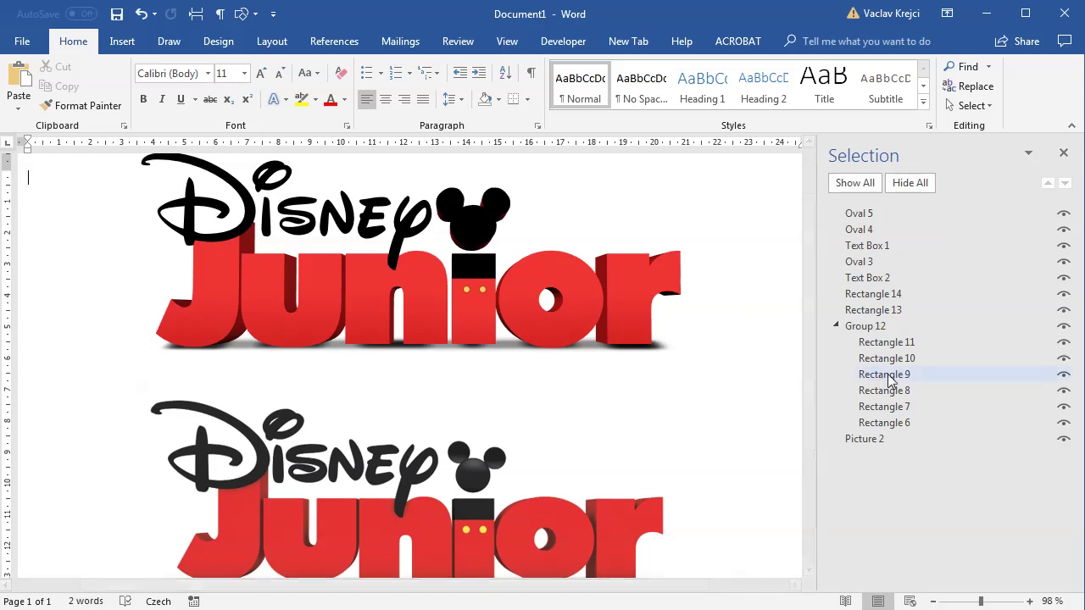
pyautogui.click(832, 328)
pyautogui.click(860, 327)
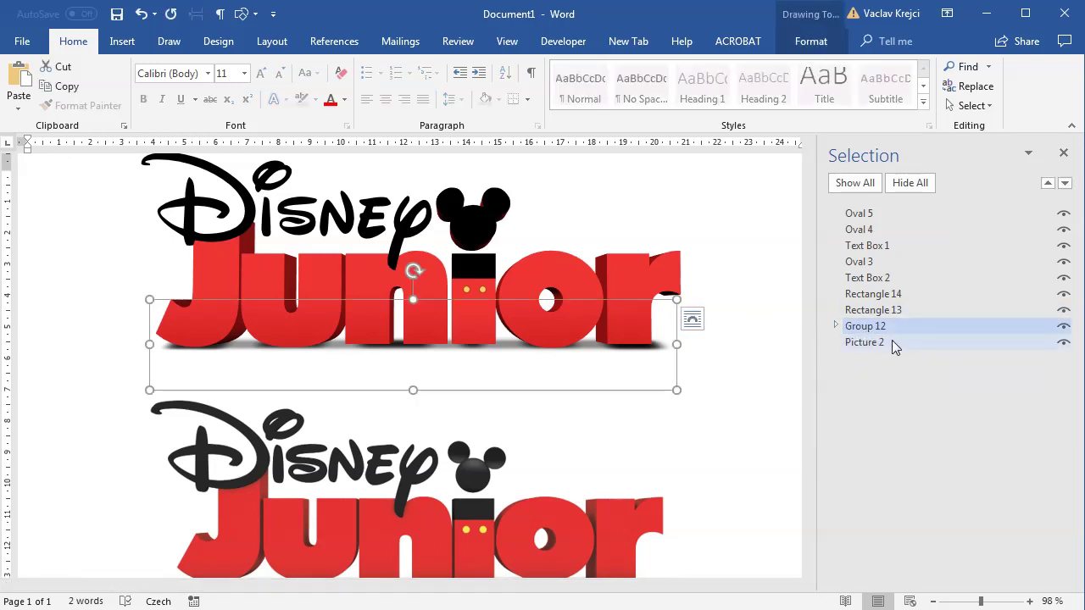
pyautogui.keyDown('shift'); pyautogui.click(882, 301); pyautogui.keyUp('shift')
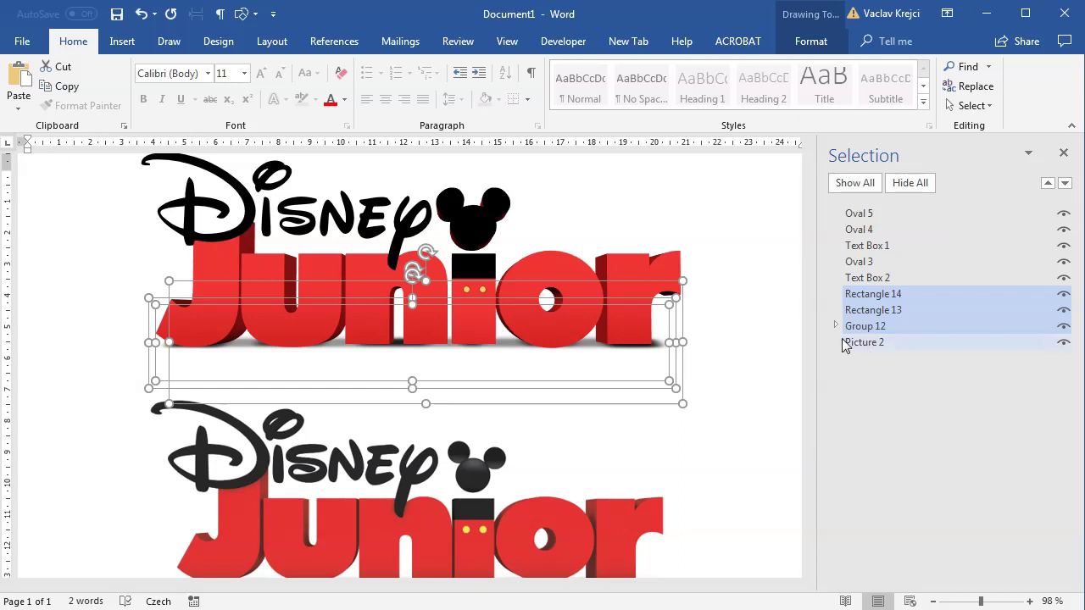
pyautogui.click(742, 368)
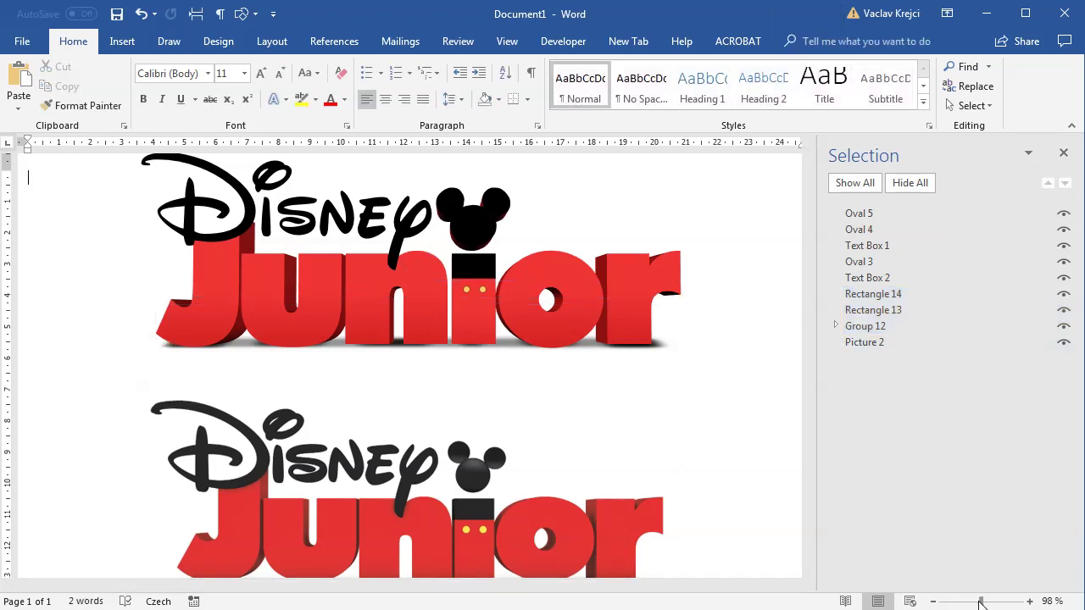
# Zoom the document out to 86 % and close the object list to compare the logo with the reference picture.
pyautogui.moveTo(981, 602); pyautogui.dragTo(974, 604)
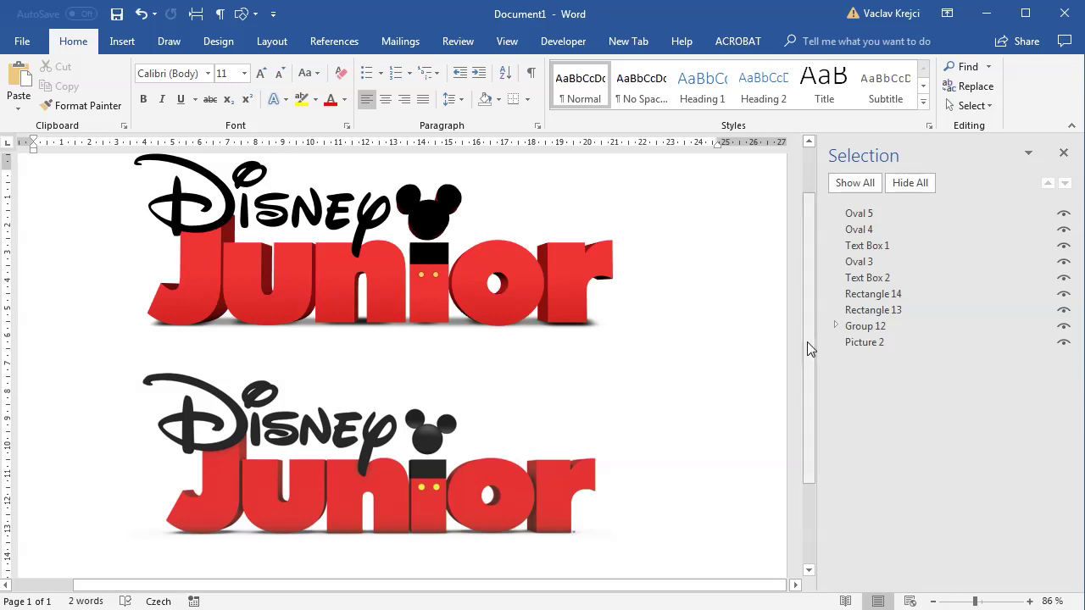
pyautogui.scroll(1, 808, 331)
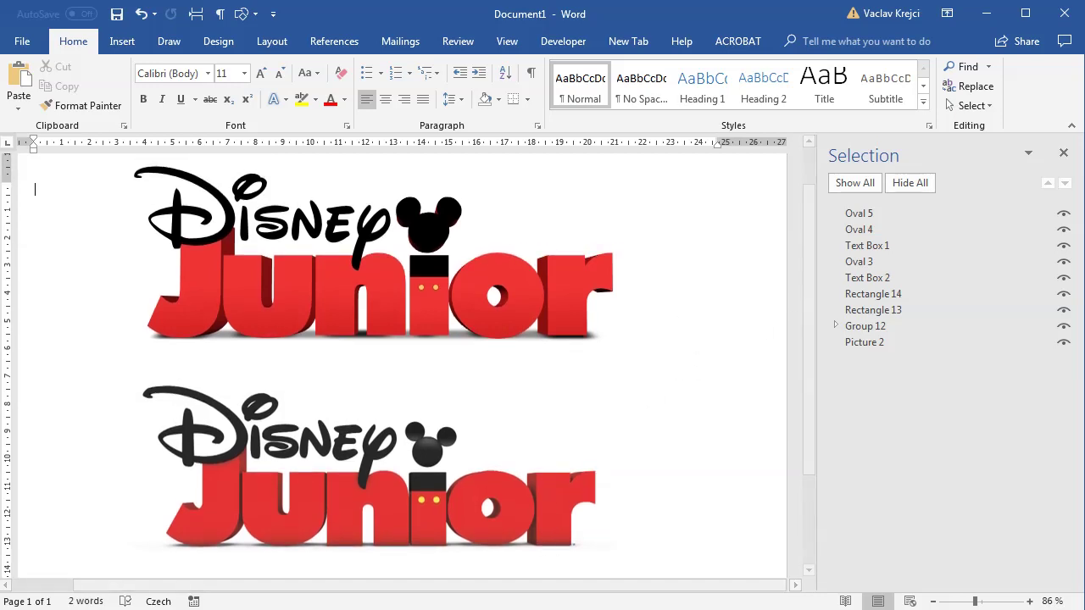
pyautogui.click(1065, 153)
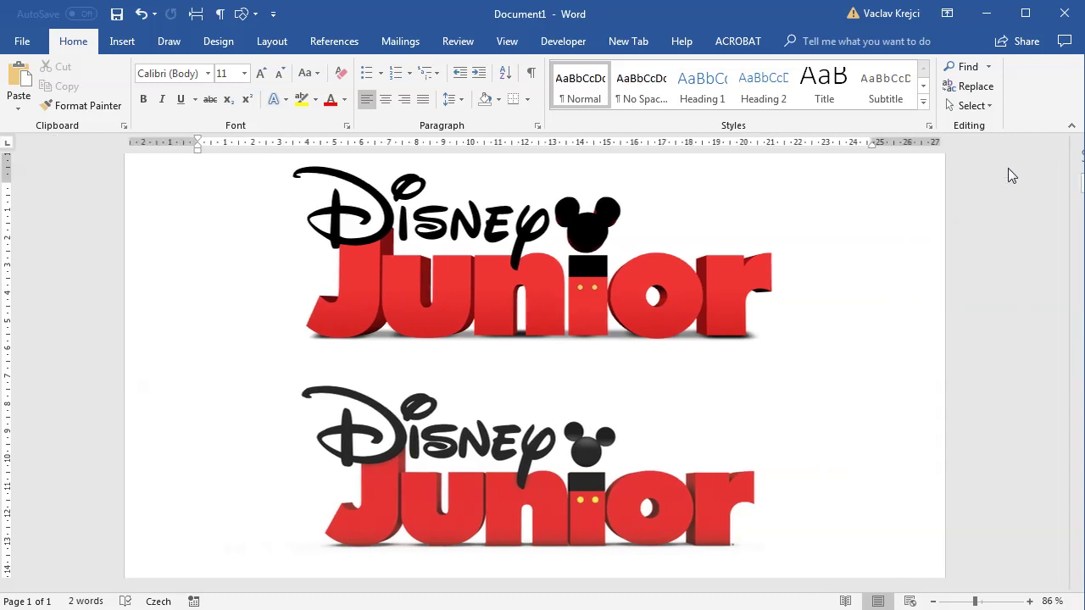